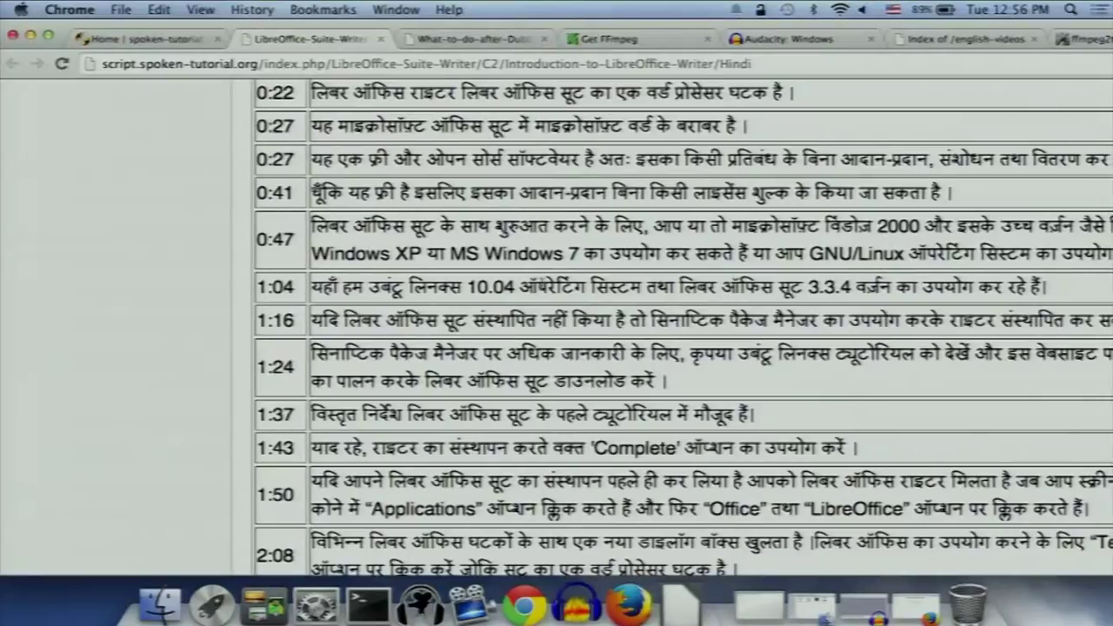
# Step: Review the Hindi Writer script page, then bring the empty Audacity project to the front
pyautogui.scroll(-3, 543, 292)
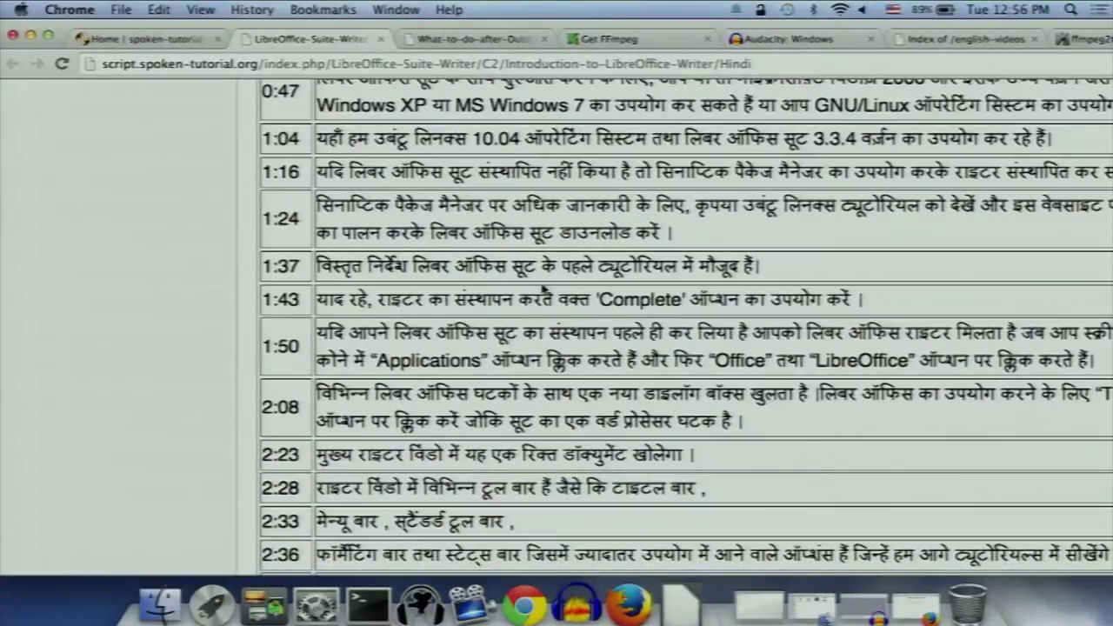
pyautogui.scroll(8, 544, 292)
pyautogui.click(863, 602)
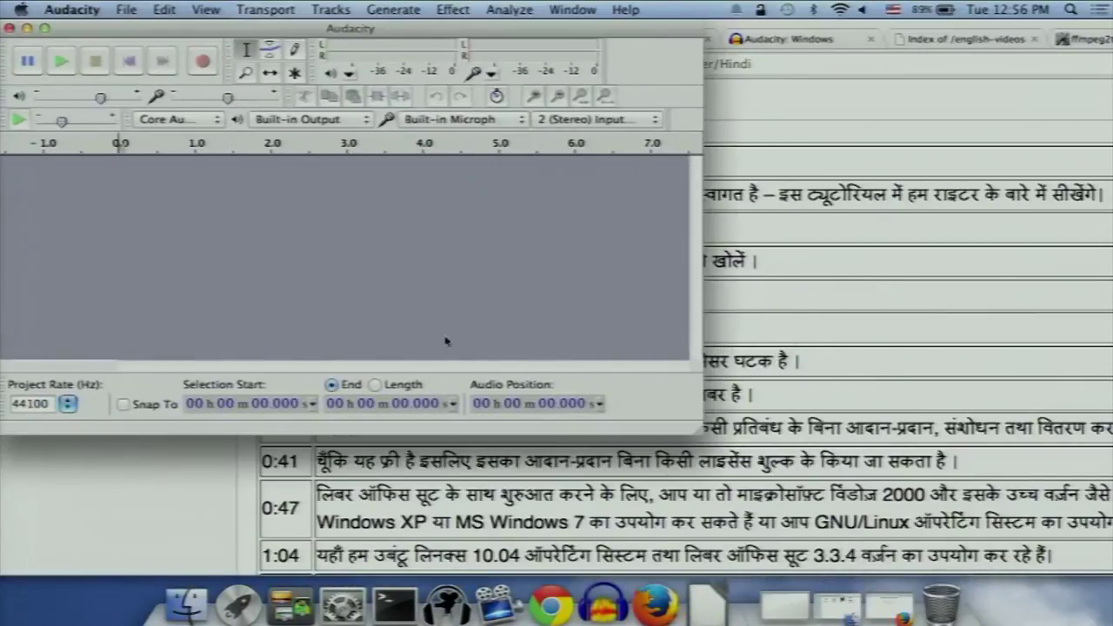
# Step: Record about 11 seconds of stereo narration, then play it back with the volume raised
pyautogui.click(202, 62)
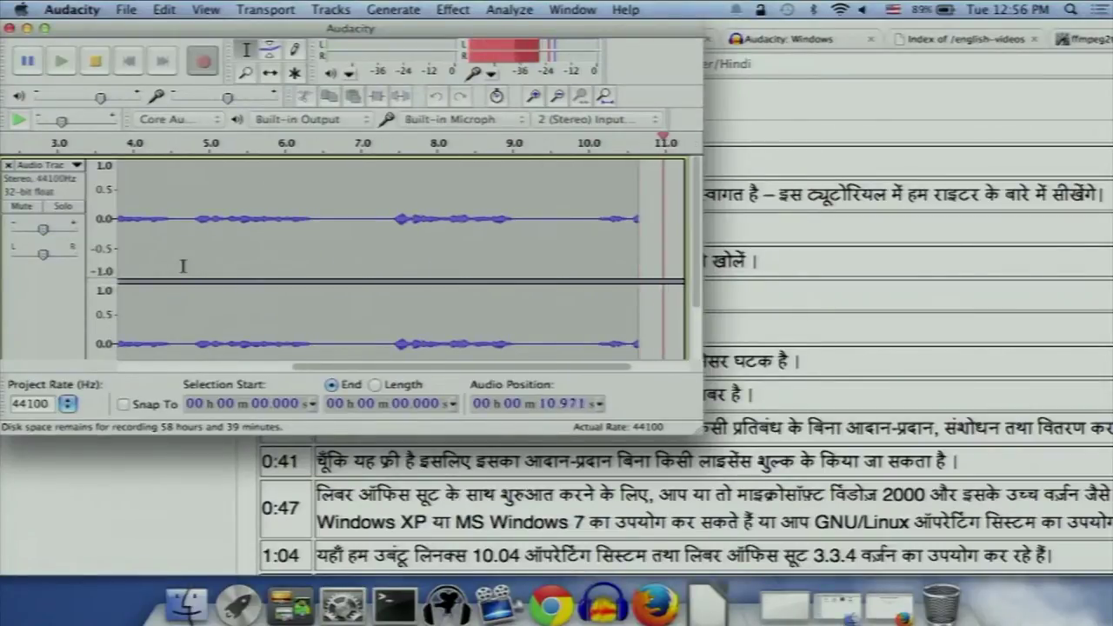
pyautogui.press('space')
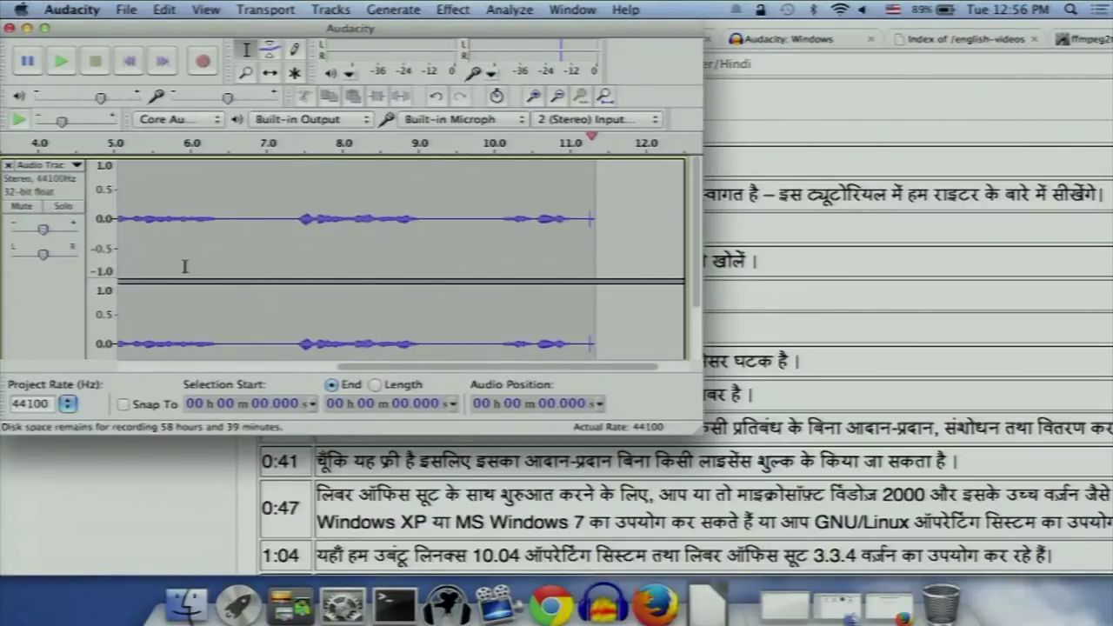
pyautogui.press('space')
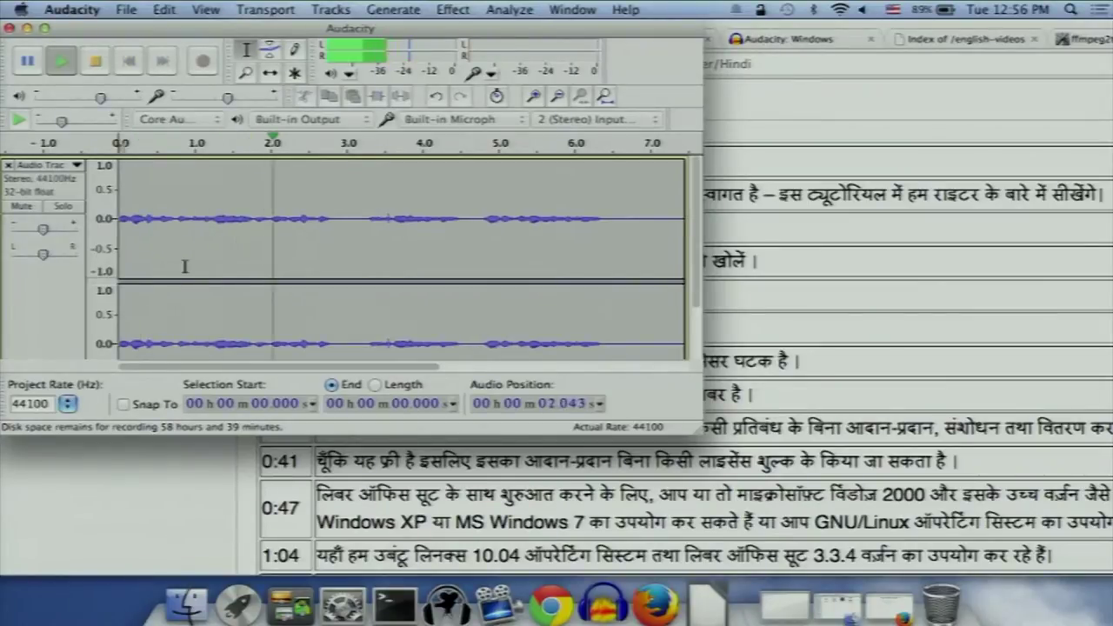
pyautogui.press('XF86AudioRaiseVolume')
pyautogui.press('XF86AudioRaiseVolume')
pyautogui.press('XF86AudioRaiseVolume')
pyautogui.press('XF86AudioRaiseVolume')
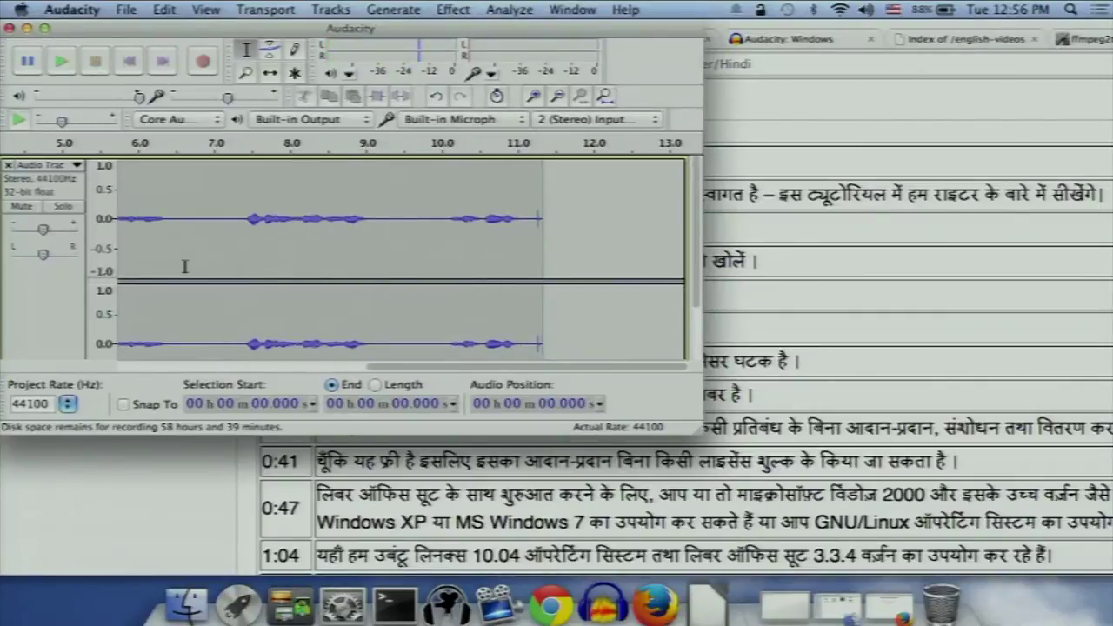
# Step: Select the entire recording and bring up the Effect menu
pyautogui.click(194, 202)
pyautogui.press('super+a')
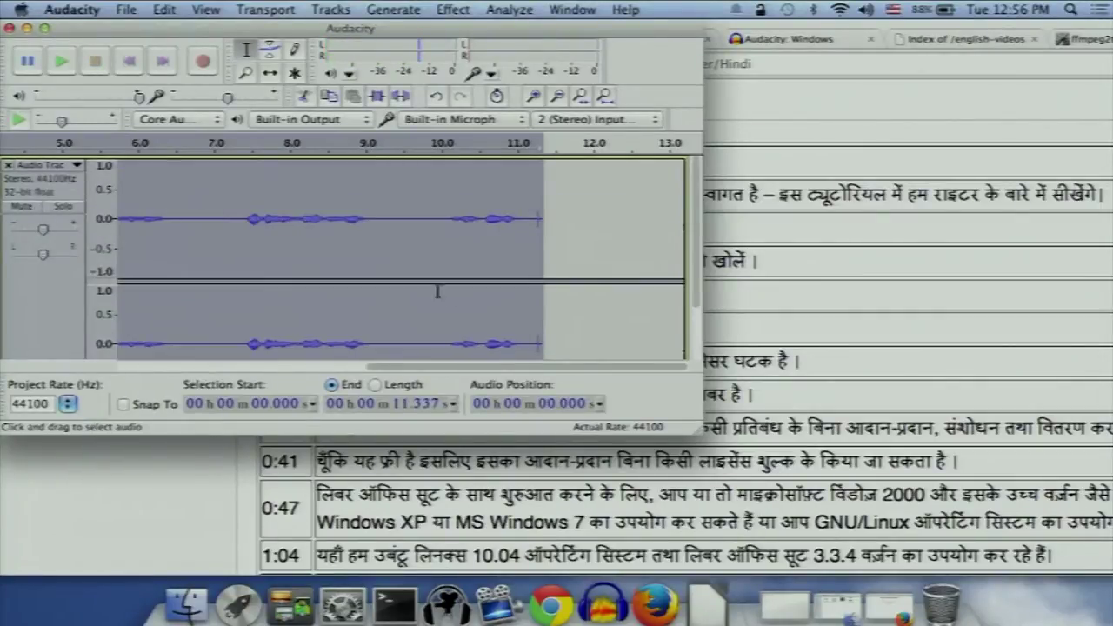
pyautogui.hscroll(-5, 550, 371)
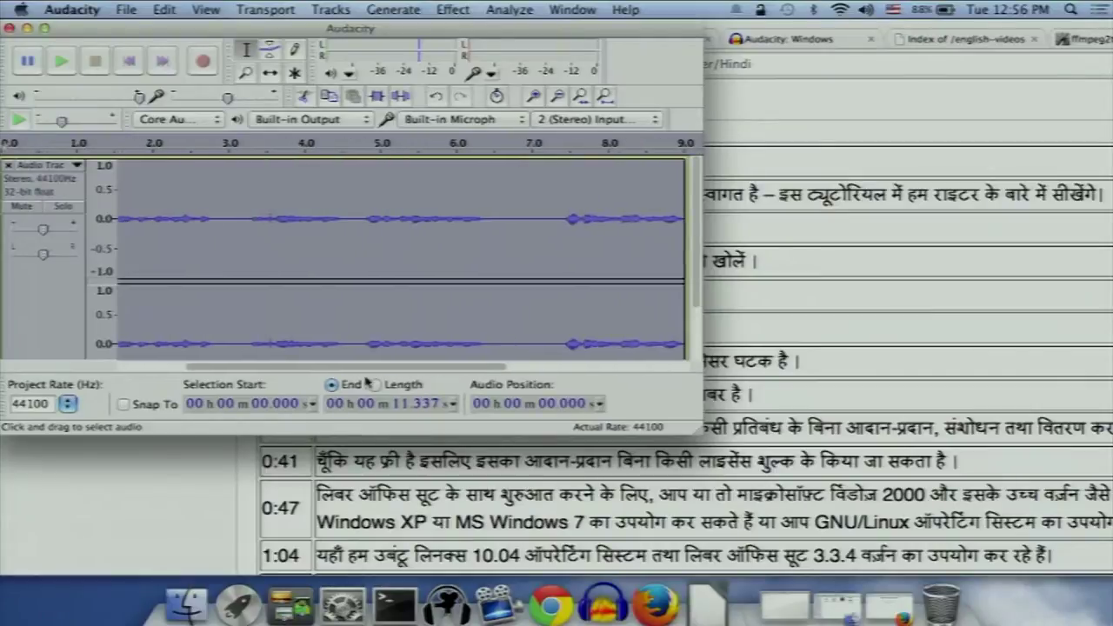
pyautogui.click(454, 11)
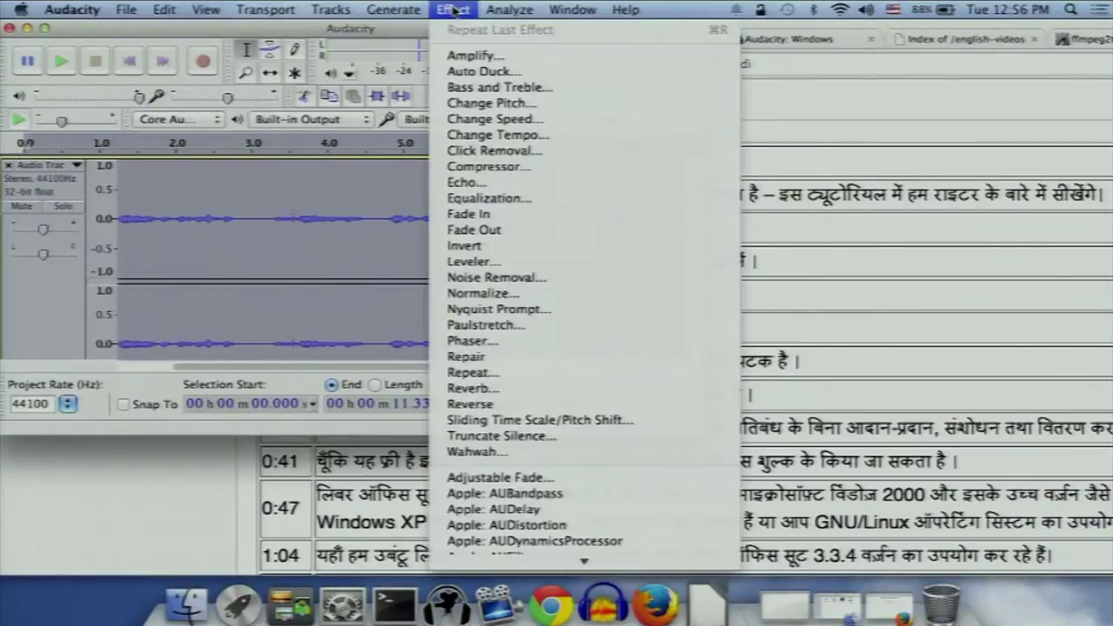
# Step: Amplify the whole recording by 16.7 dB and play the louder narration back
pyautogui.click(514, 58)
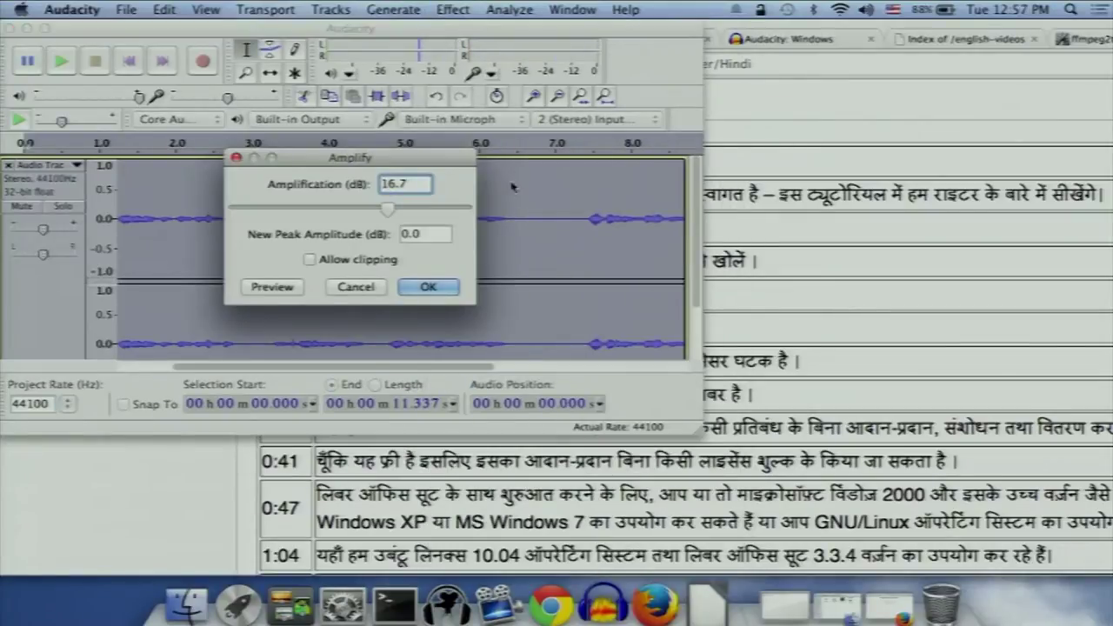
pyautogui.click(448, 290)
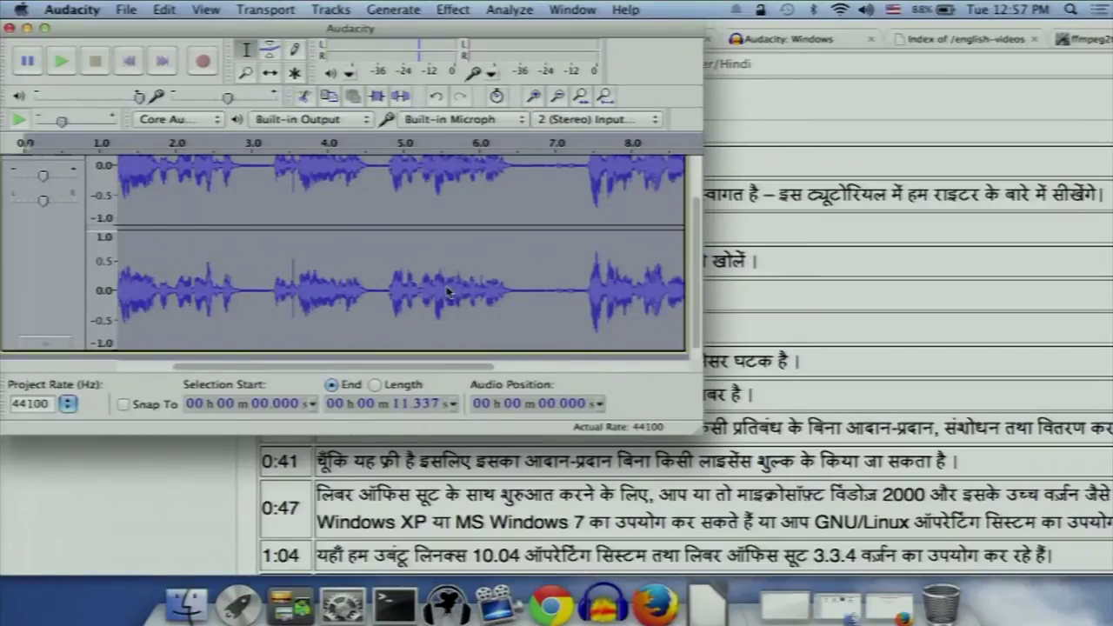
pyautogui.scroll(2, 448, 266)
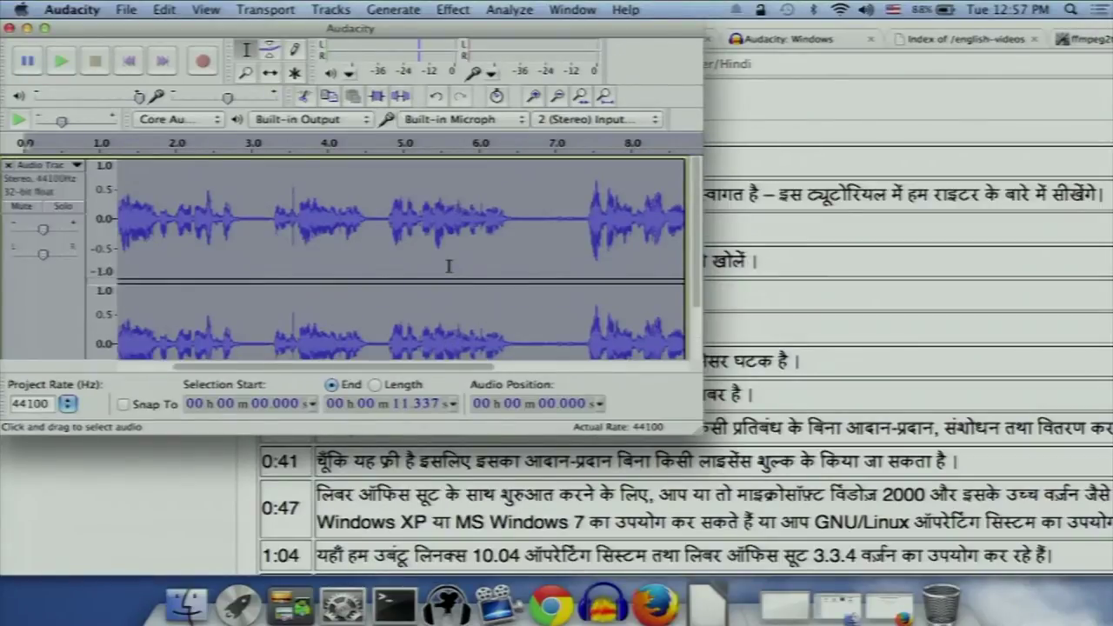
pyautogui.press('space')
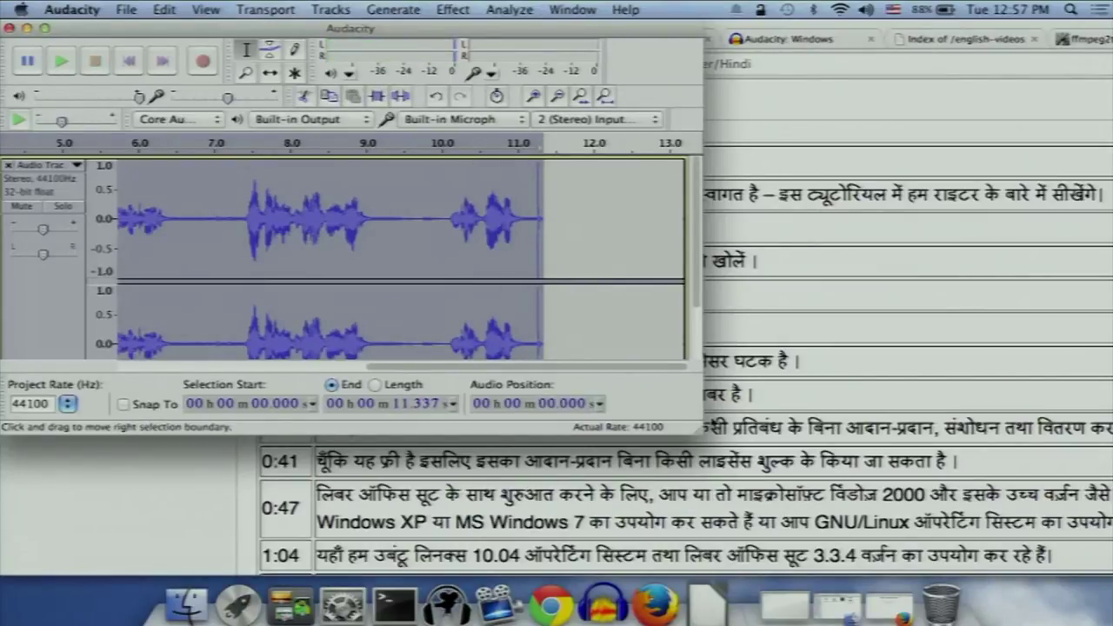
# Step: Enlarge the window and capture the silent stretch 6.618–6.850 s as the noise profile
pyautogui.moveTo(701, 434); pyautogui.dragTo(1016, 522)
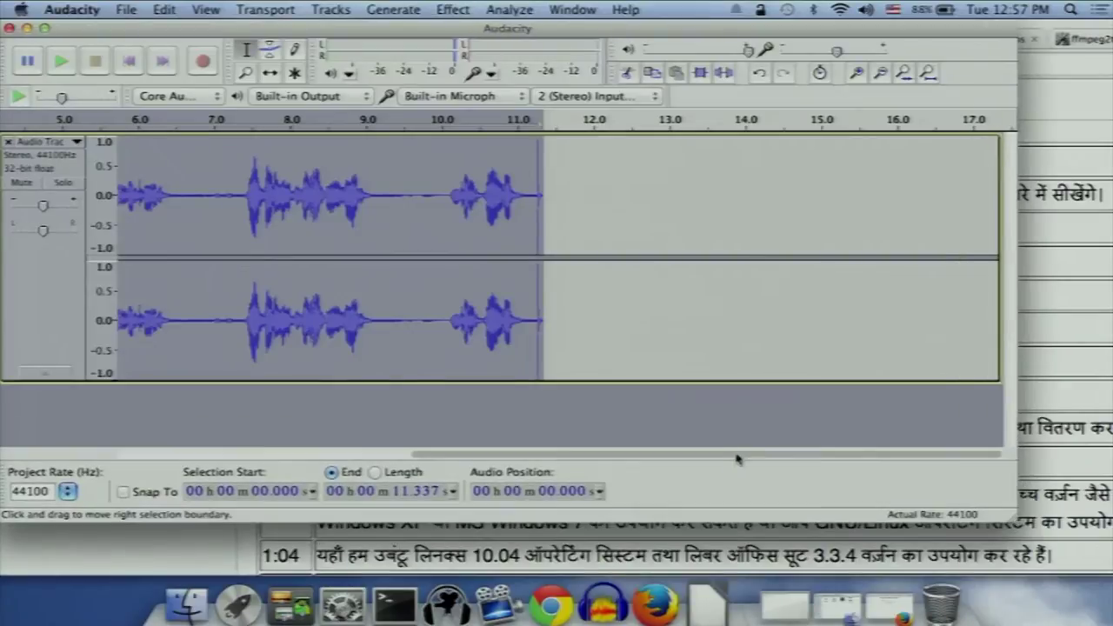
pyautogui.moveTo(694, 461); pyautogui.dragTo(447, 410)
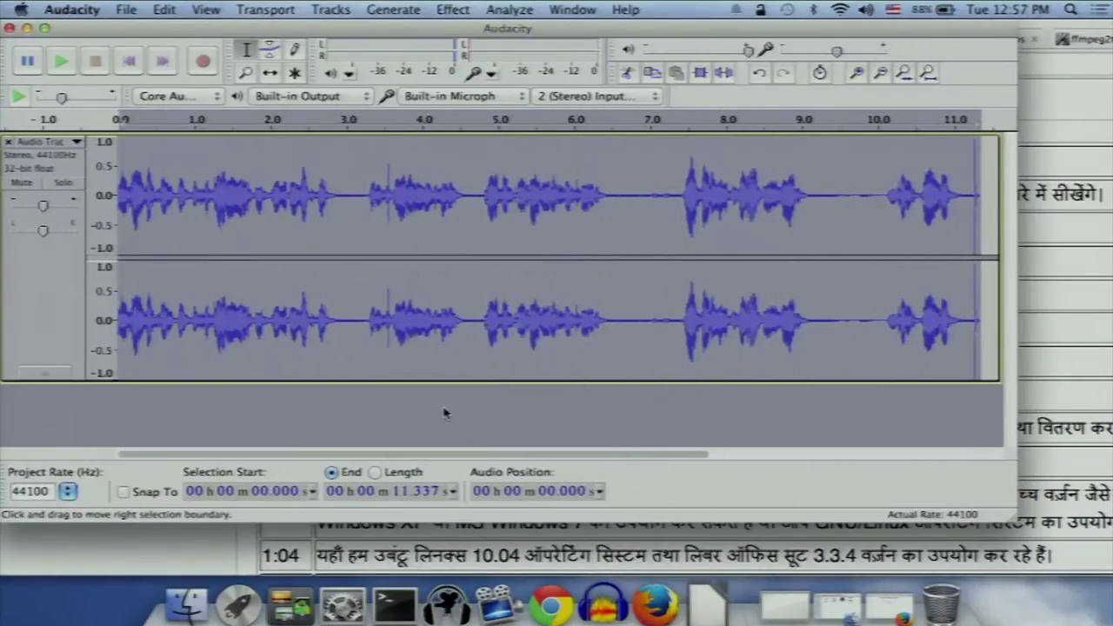
pyautogui.click(621, 197)
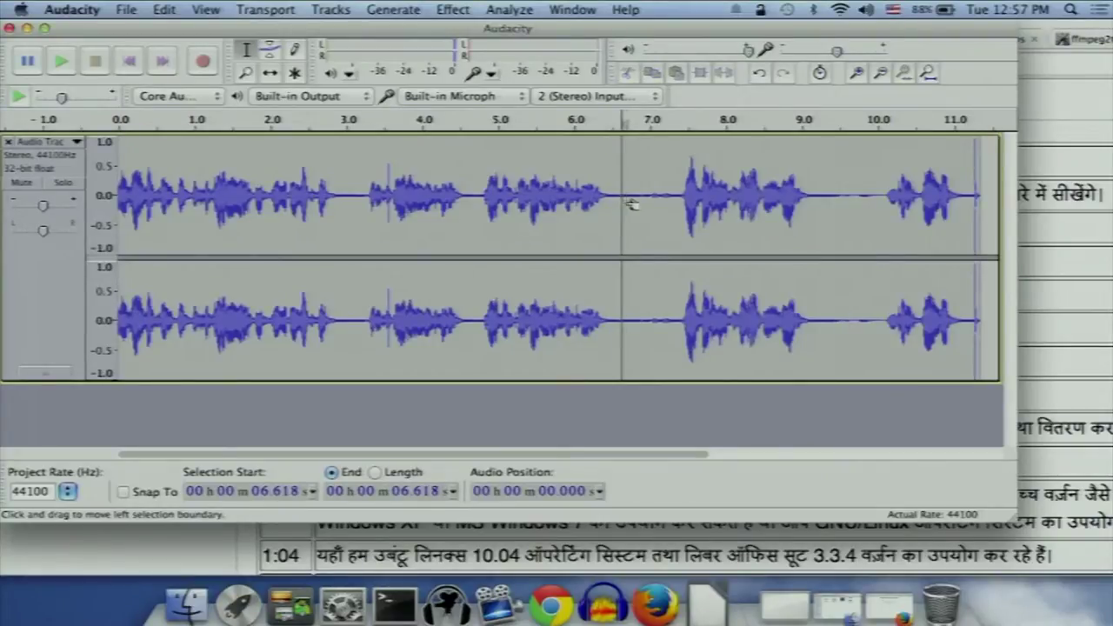
pyautogui.moveTo(632, 203); pyautogui.dragTo(643, 209)
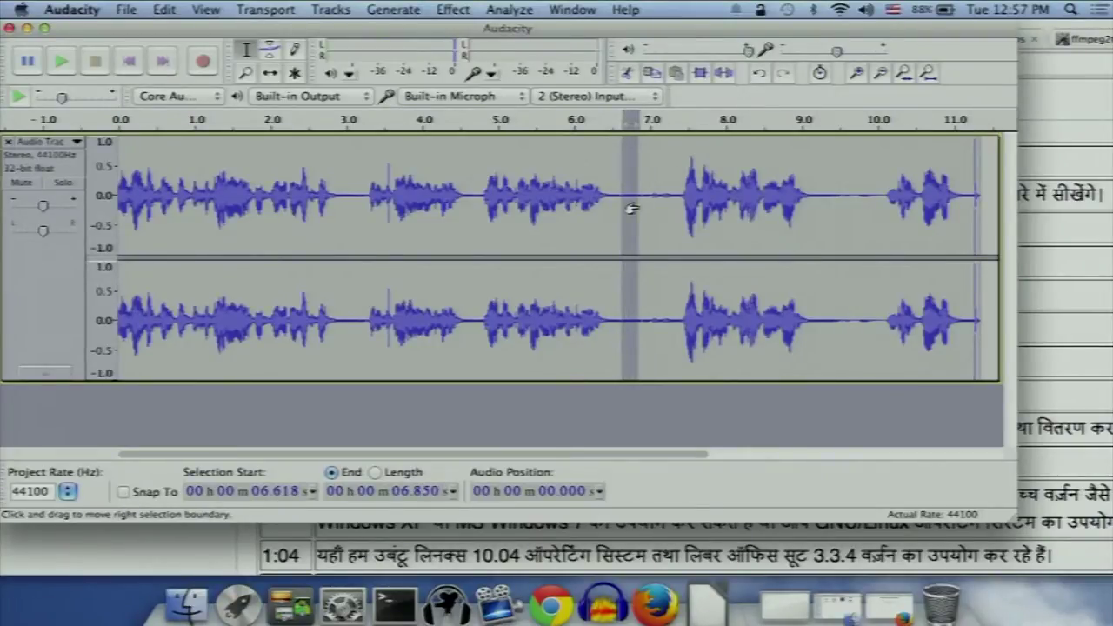
pyautogui.click(453, 10)
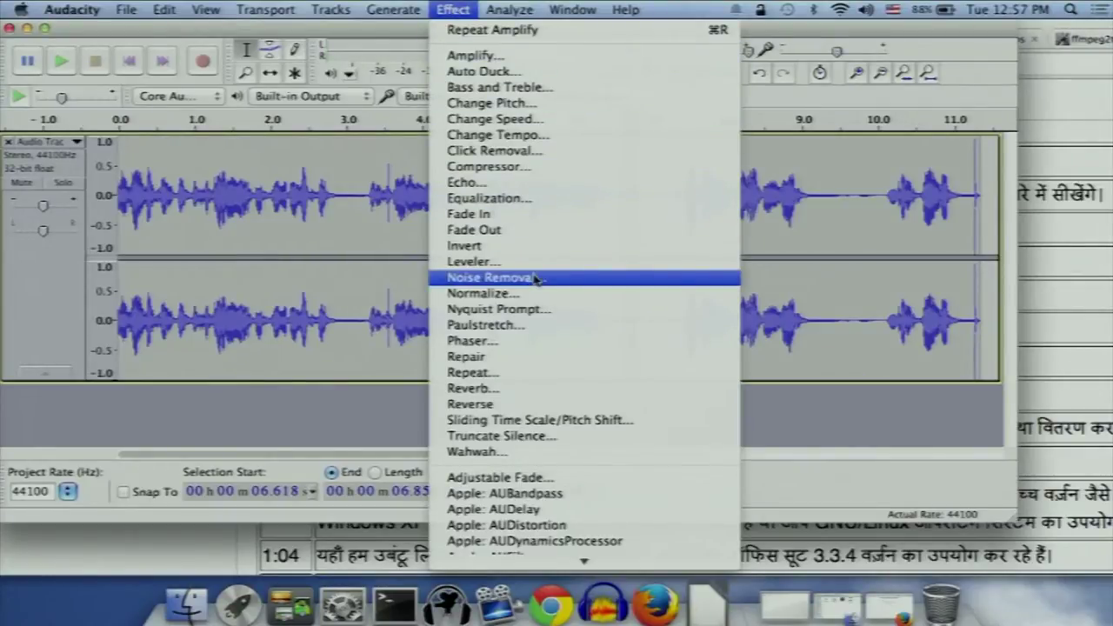
pyautogui.click(585, 280)
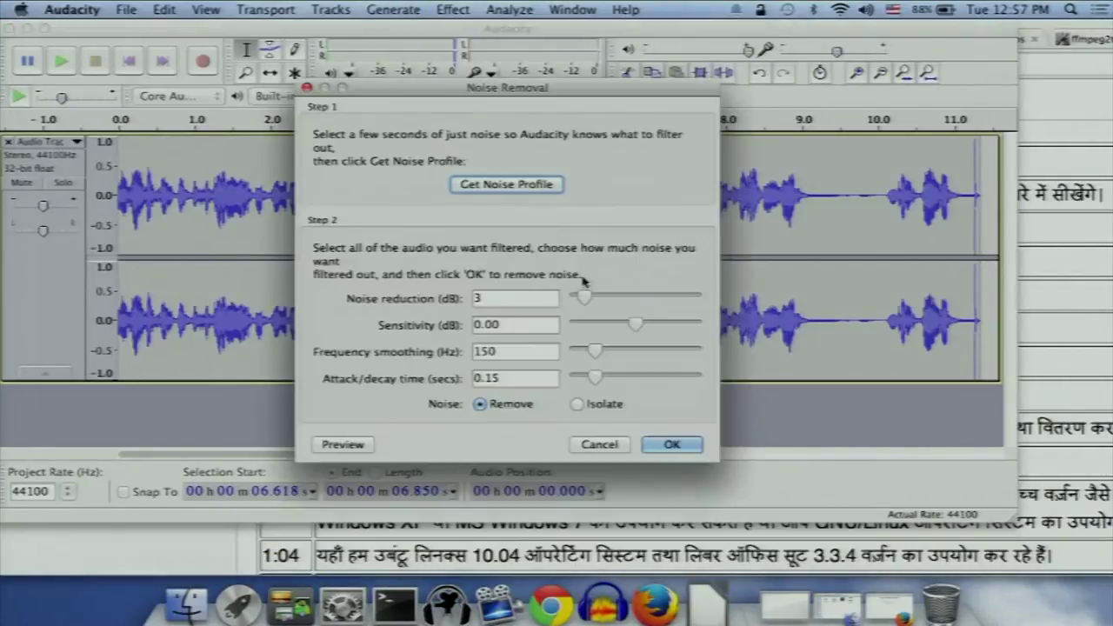
pyautogui.click(526, 186)
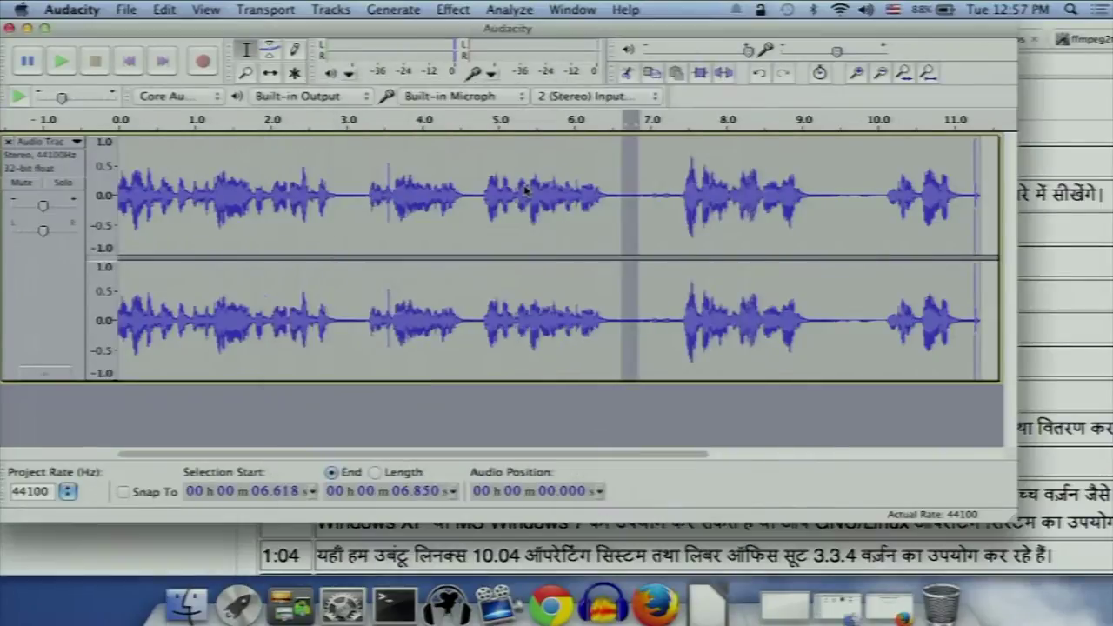
# Step: Apply Noise Removal with 3 dB reduction to the entire recording
pyautogui.click(551, 186)
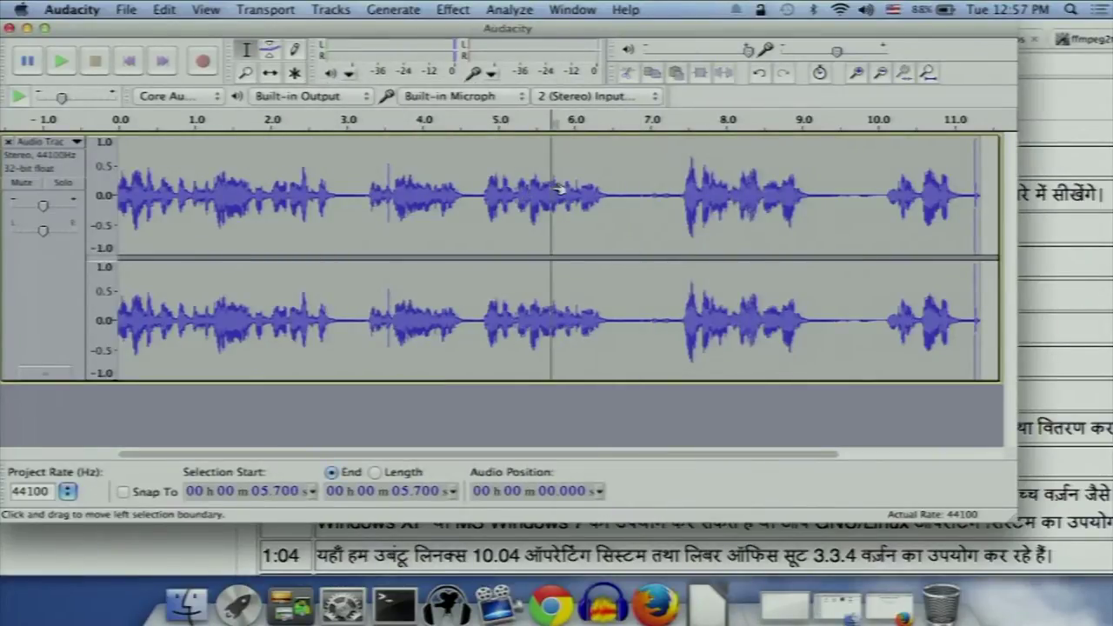
pyautogui.press('super+a')
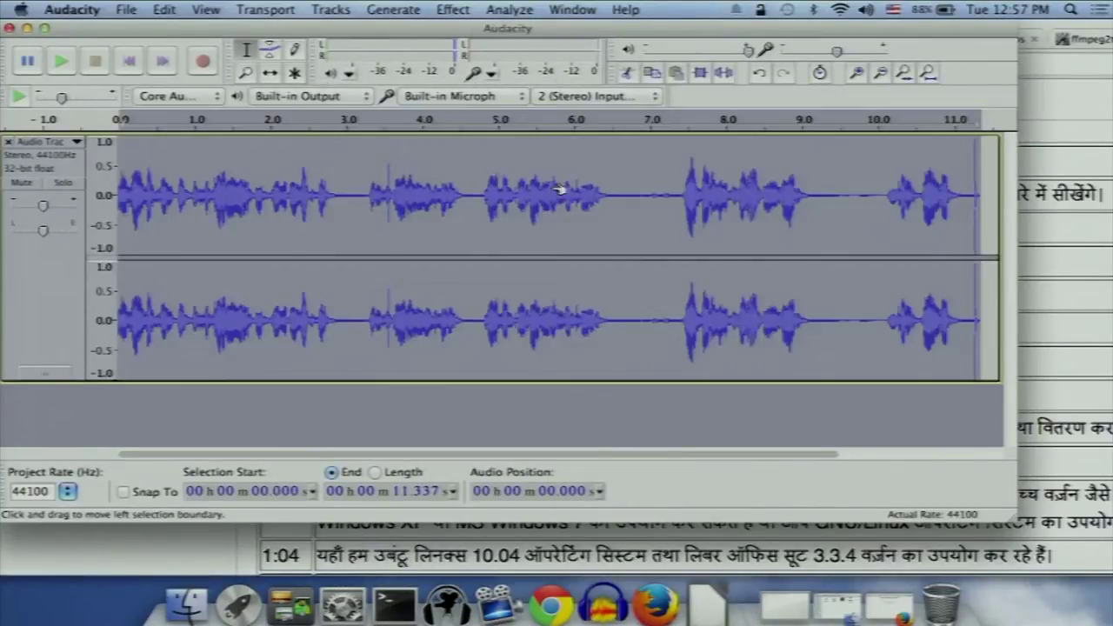
pyautogui.click(453, 10)
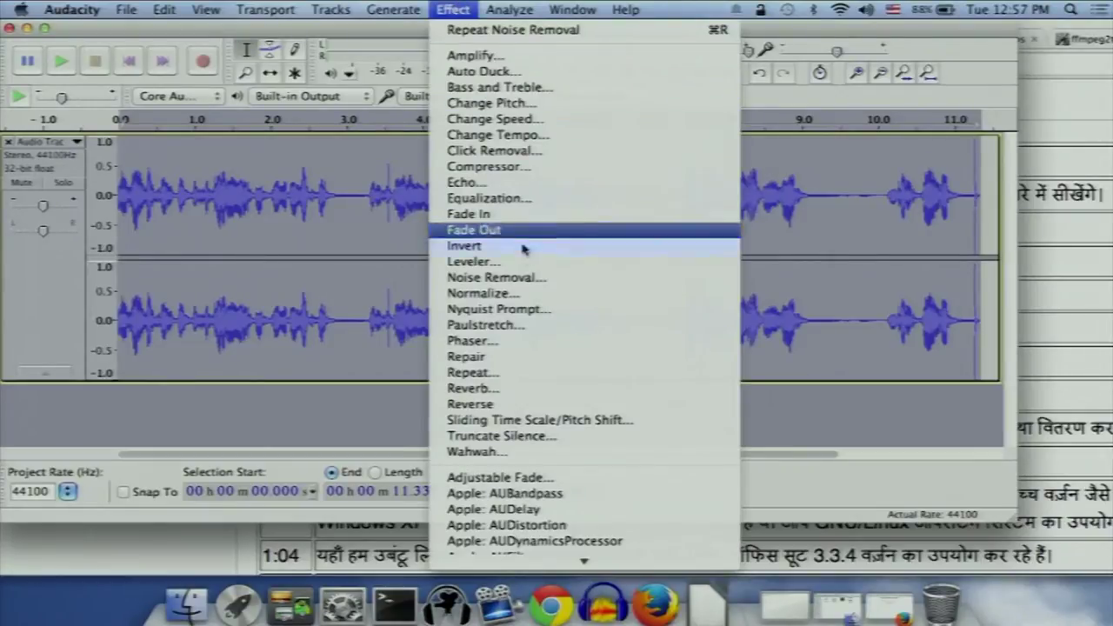
pyautogui.click(517, 278)
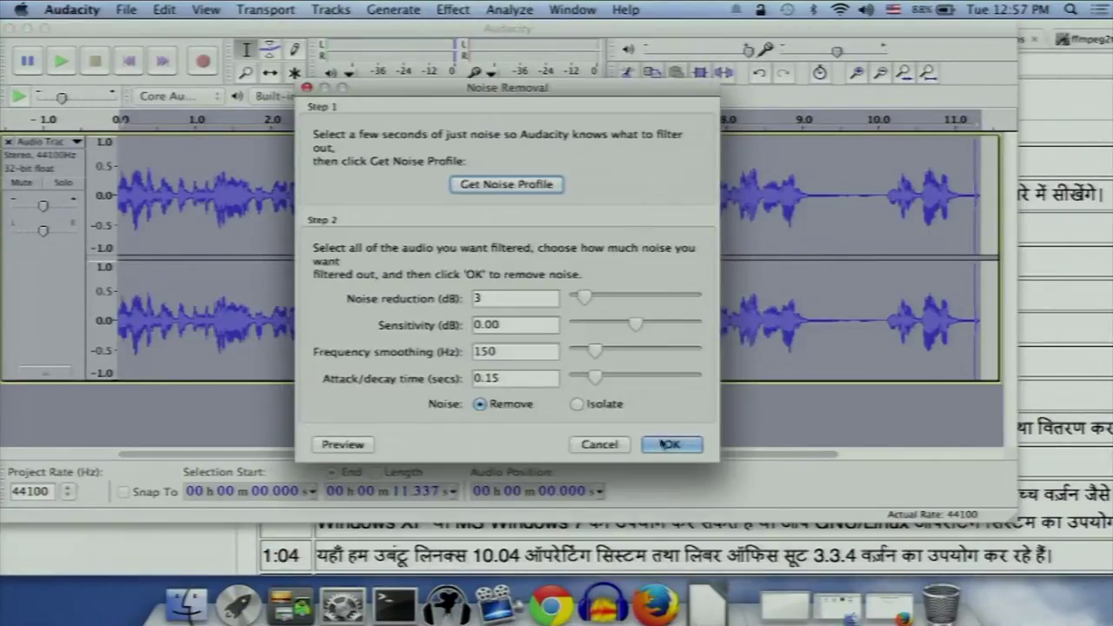
pyautogui.click(671, 445)
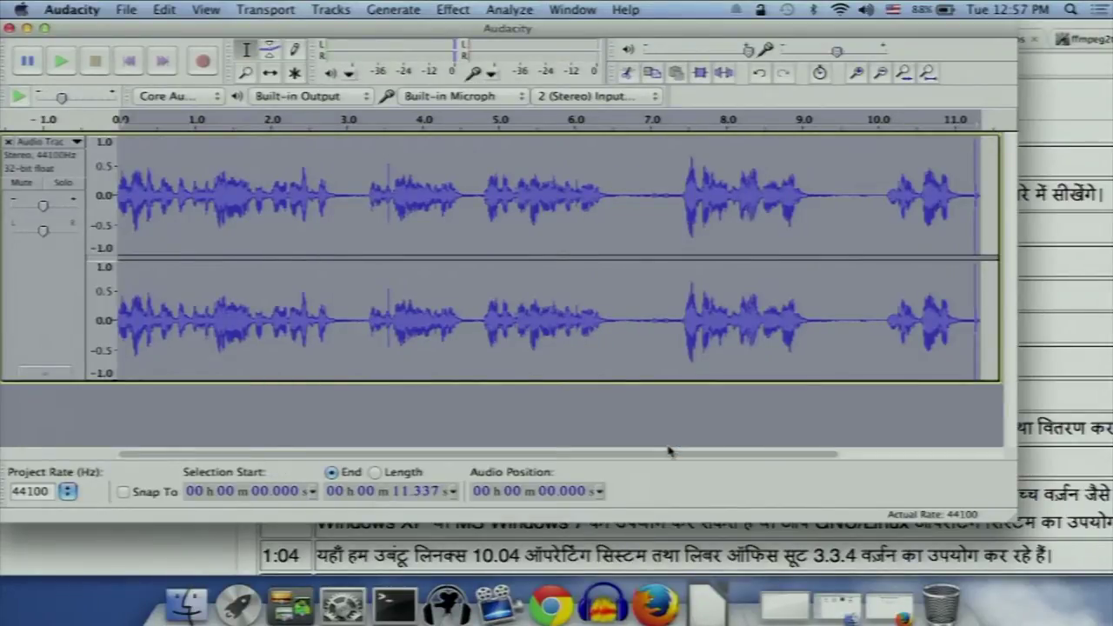
# Step: Play the cleaned narration, stop it, and mark the quiet spot at about 7.05 s
pyautogui.press('space')
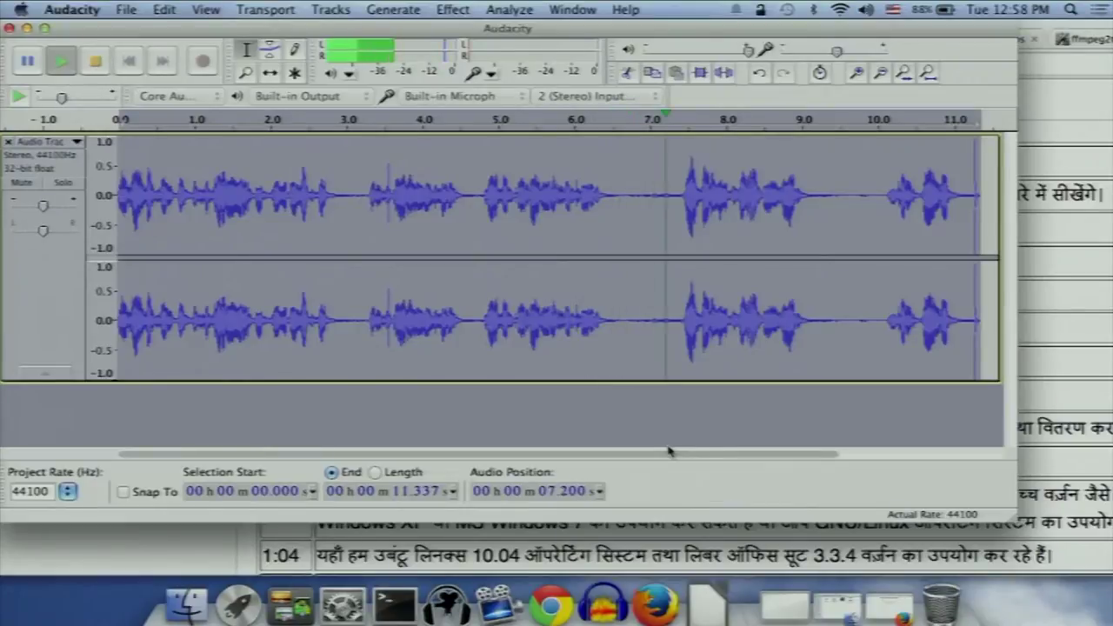
pyautogui.press('space')
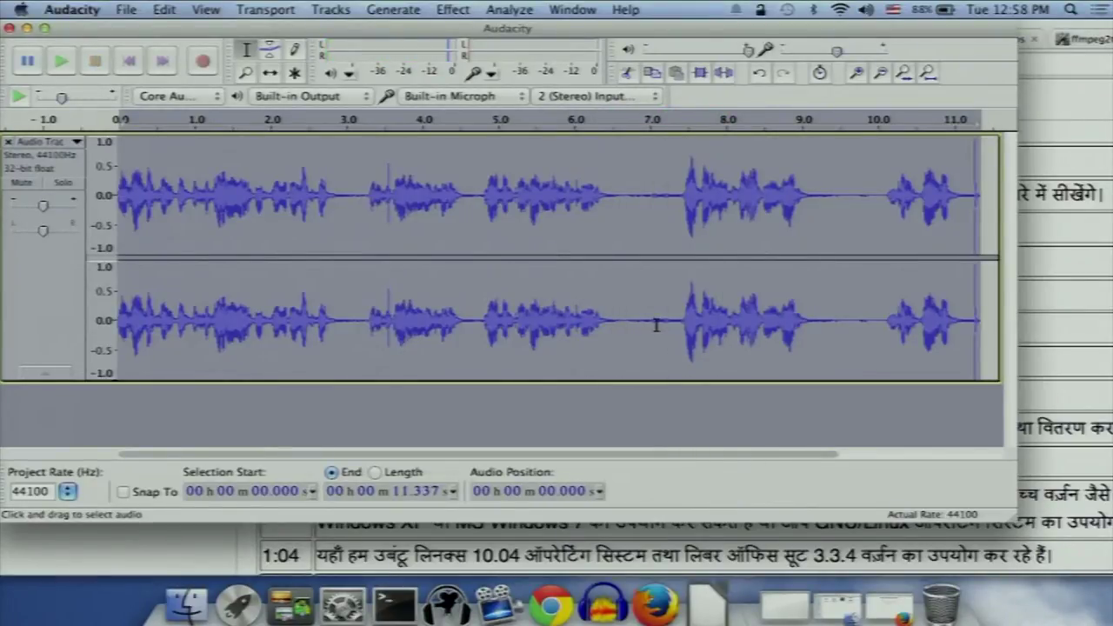
pyautogui.moveTo(435, 29); pyautogui.dragTo(435, 93)
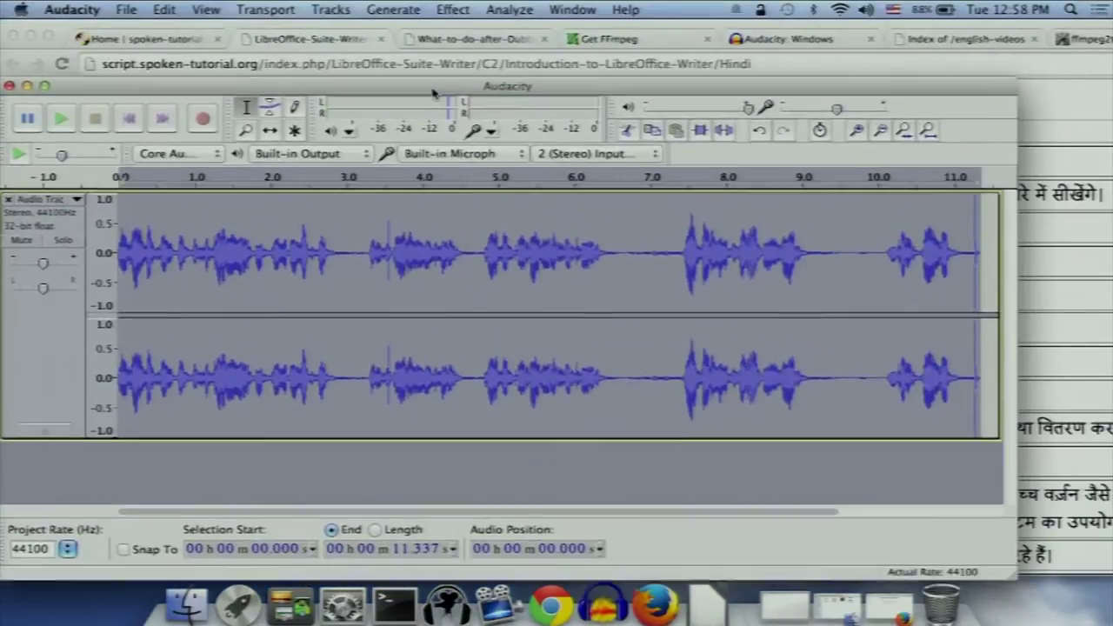
pyautogui.click(654, 261)
# Step: Check the 0:01–0:10 script timings, then set the Audacity split point at 6.966 s
pyautogui.click(1066, 110)
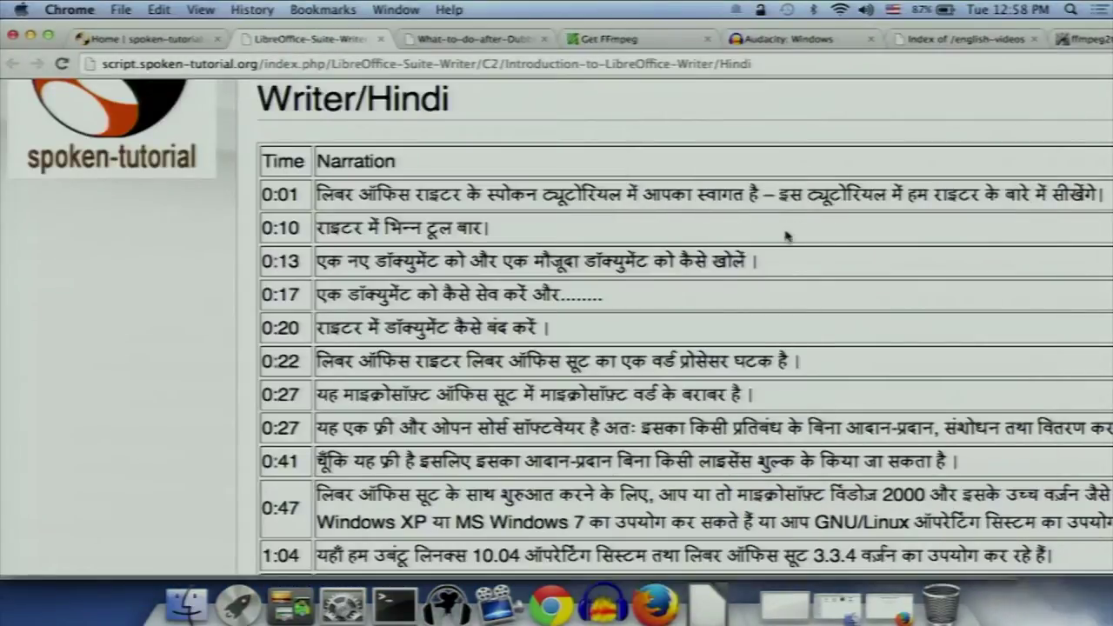
pyautogui.moveTo(710, 232); pyautogui.dragTo(251, 225)
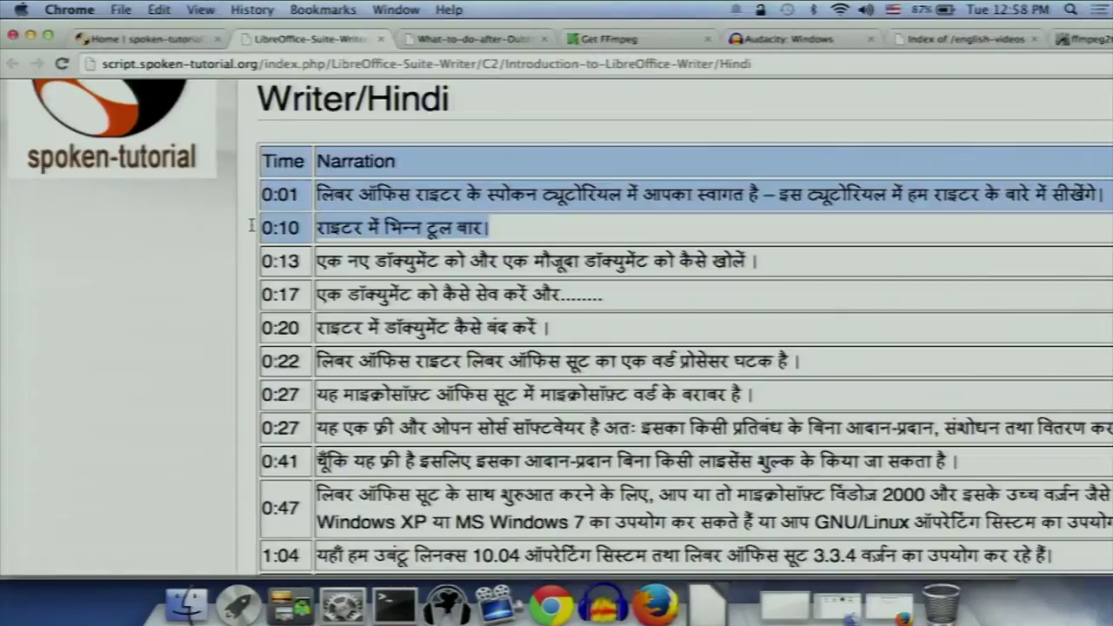
pyautogui.click(251, 225)
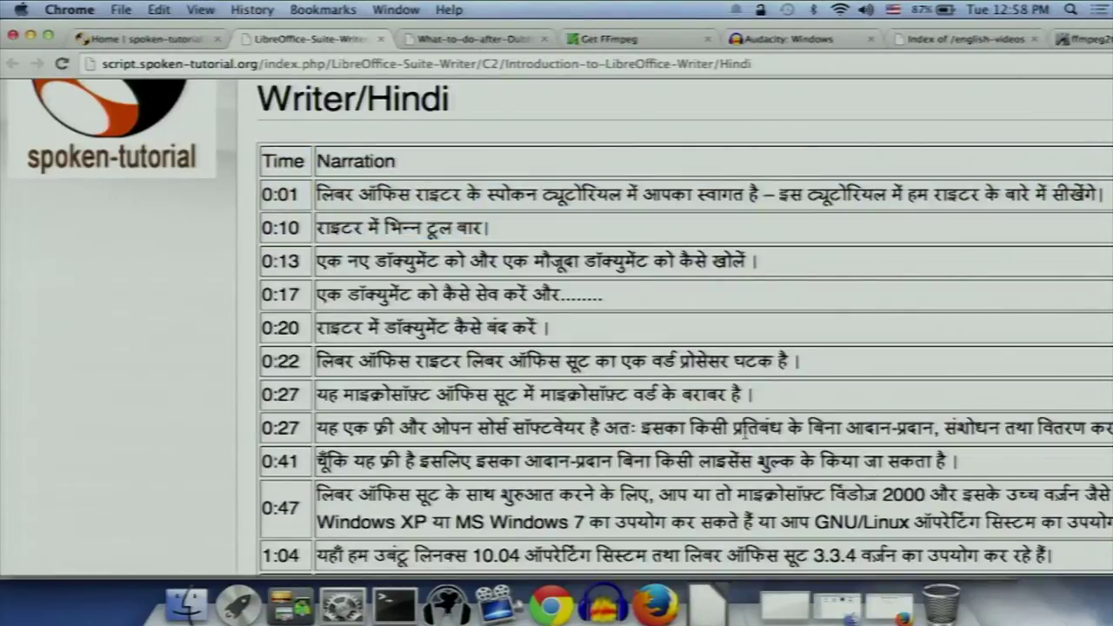
pyautogui.click(600, 600)
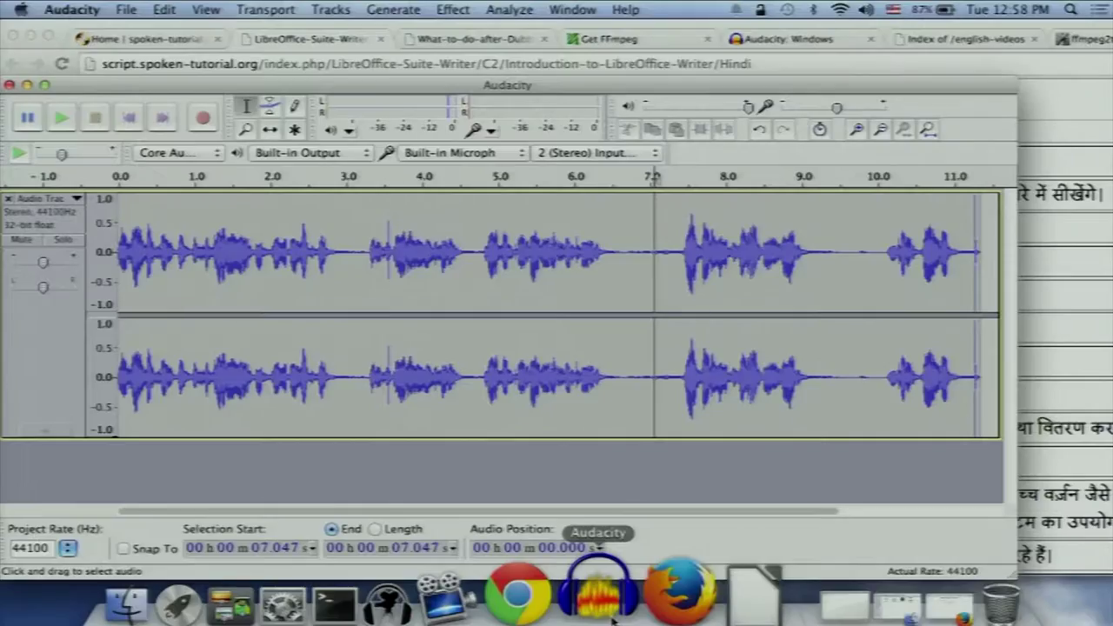
pyautogui.click(649, 259)
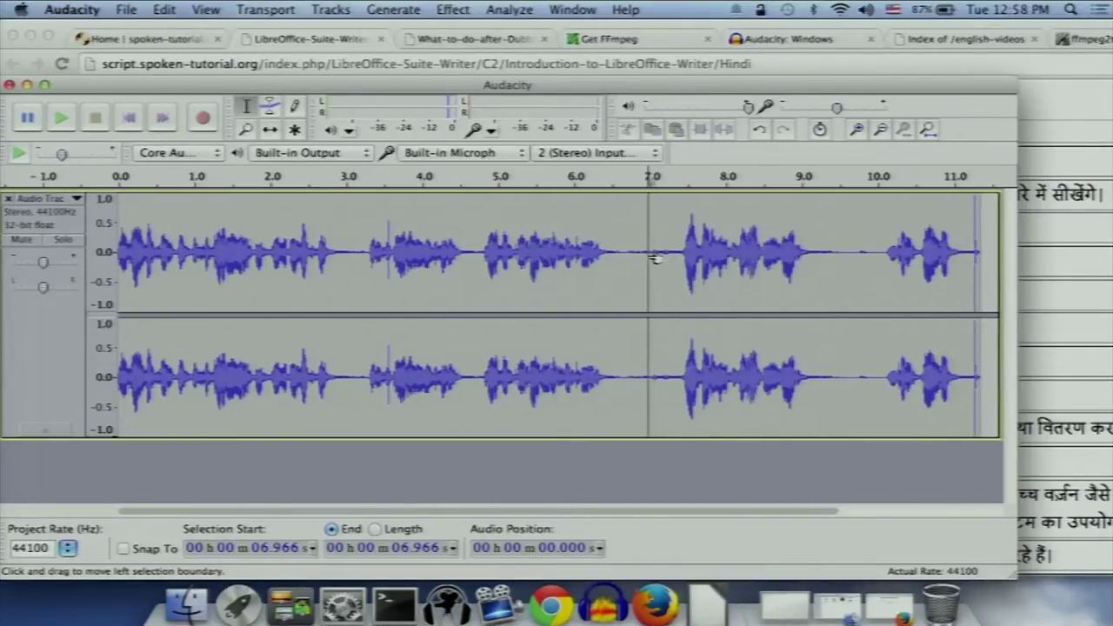
pyautogui.moveTo(762, 516); pyautogui.dragTo(874, 530)
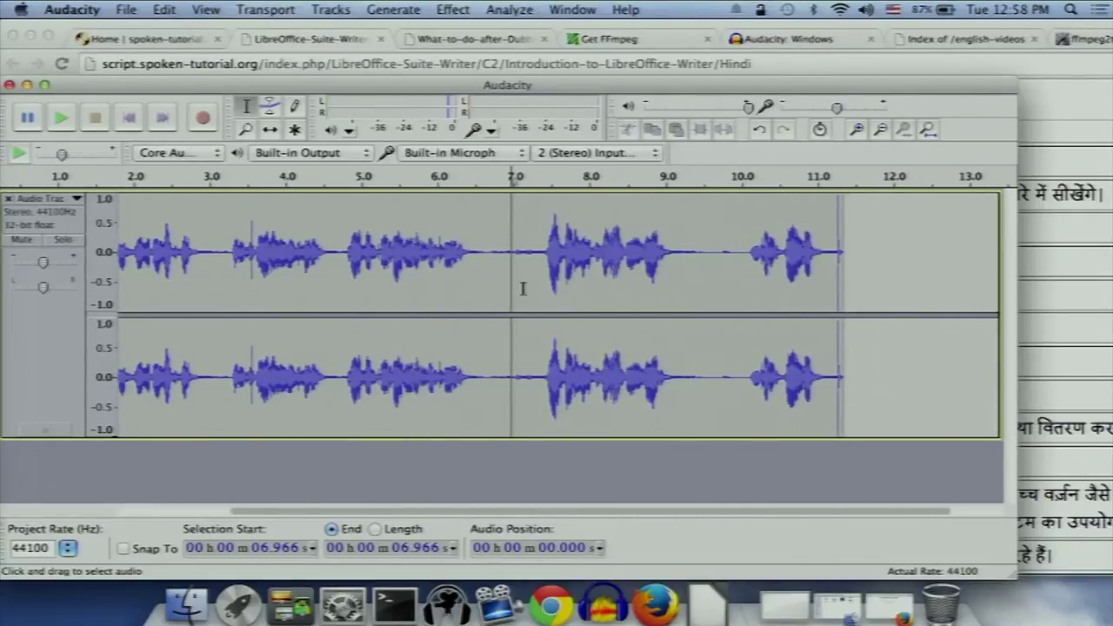
# Step: With the Time Shift Tool, move the narration after 6.966 s to about 9.8 s
pyautogui.click(270, 130)
pyautogui.moveTo(596, 247); pyautogui.dragTo(817, 263)
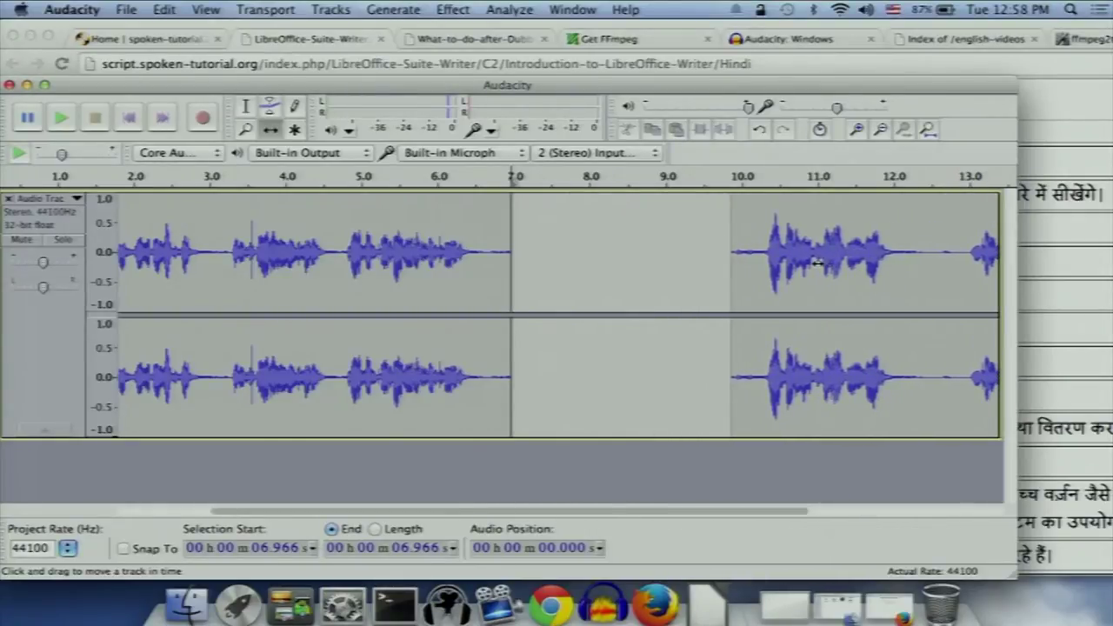
pyautogui.moveTo(789, 517); pyautogui.dragTo(770, 514)
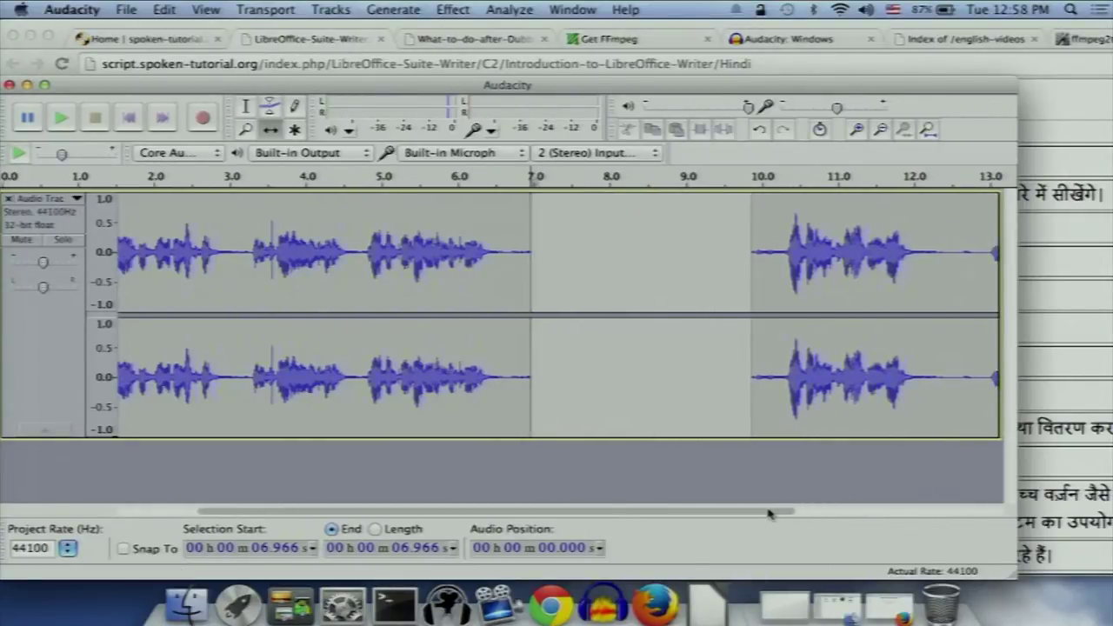
# Step: Return to the Selection Tool and play from about 5 s to hear the new pause
pyautogui.click(432, 175)
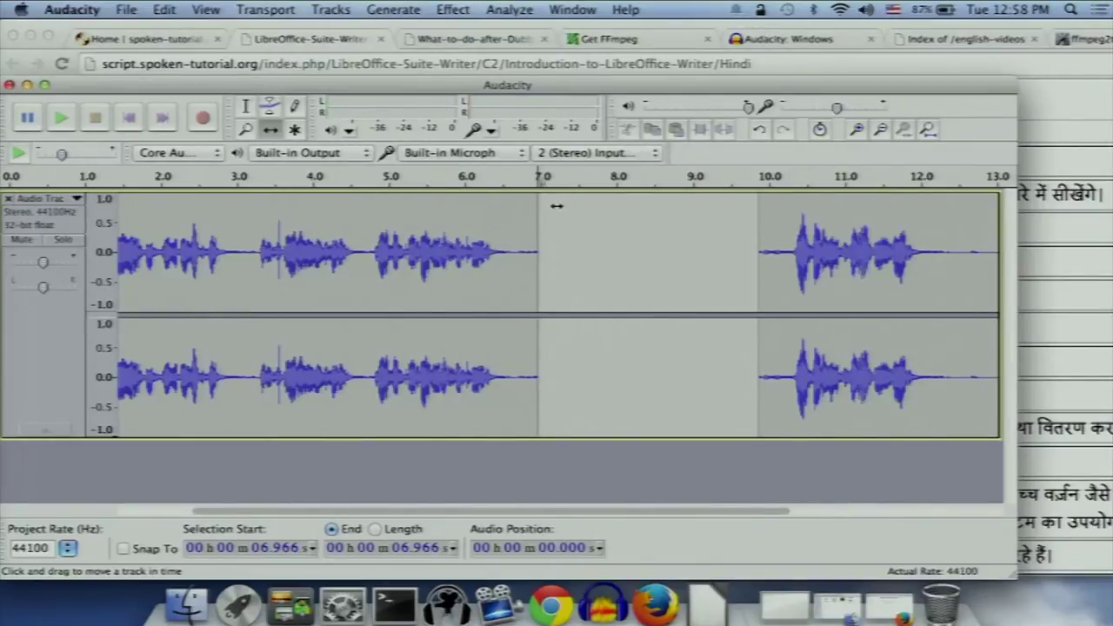
pyautogui.press('F1')
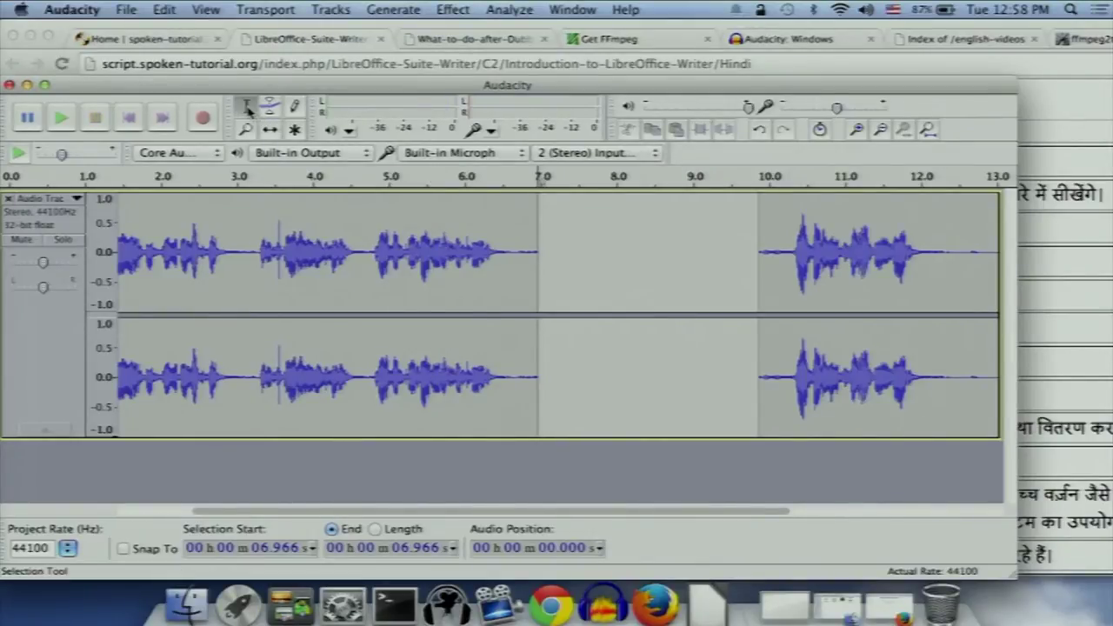
pyautogui.click(400, 176)
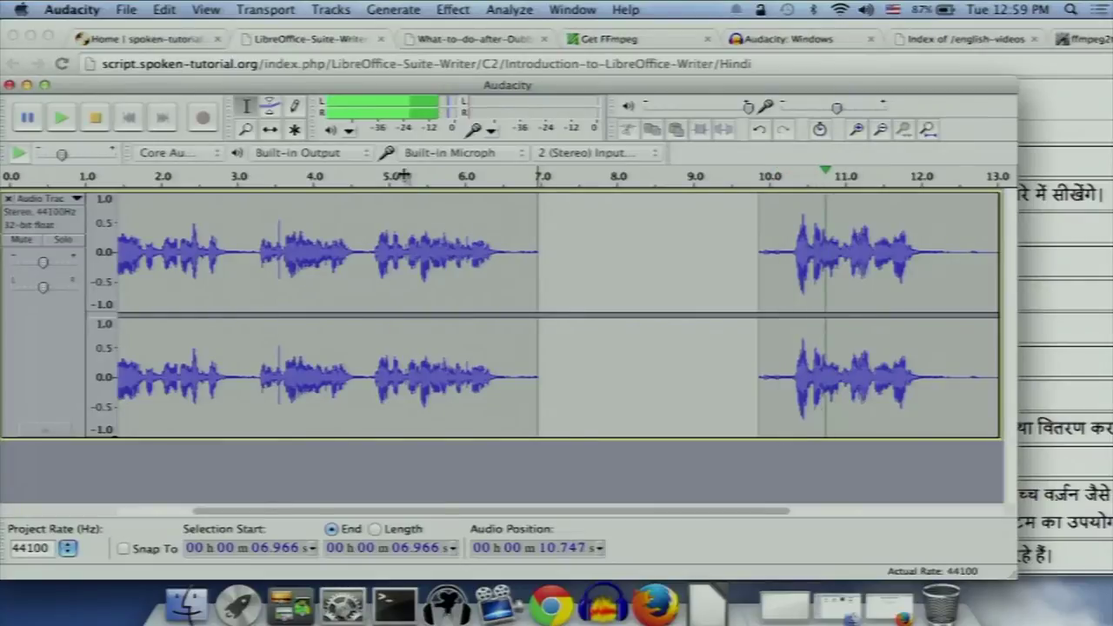
pyautogui.press('space')
pyautogui.click(127, 10)
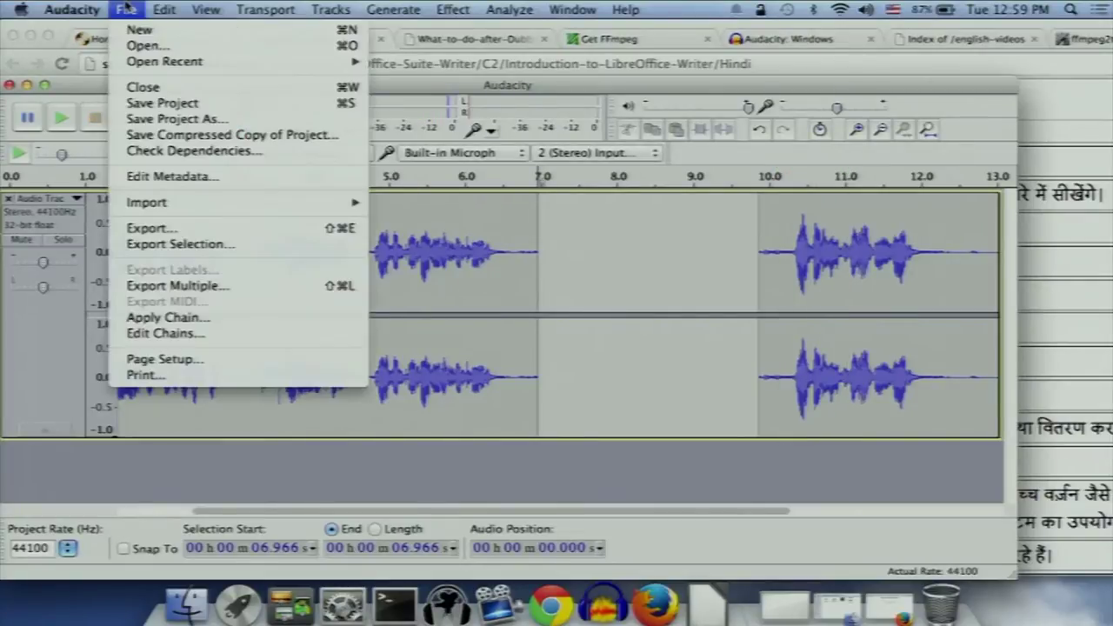
pyautogui.click(163, 104)
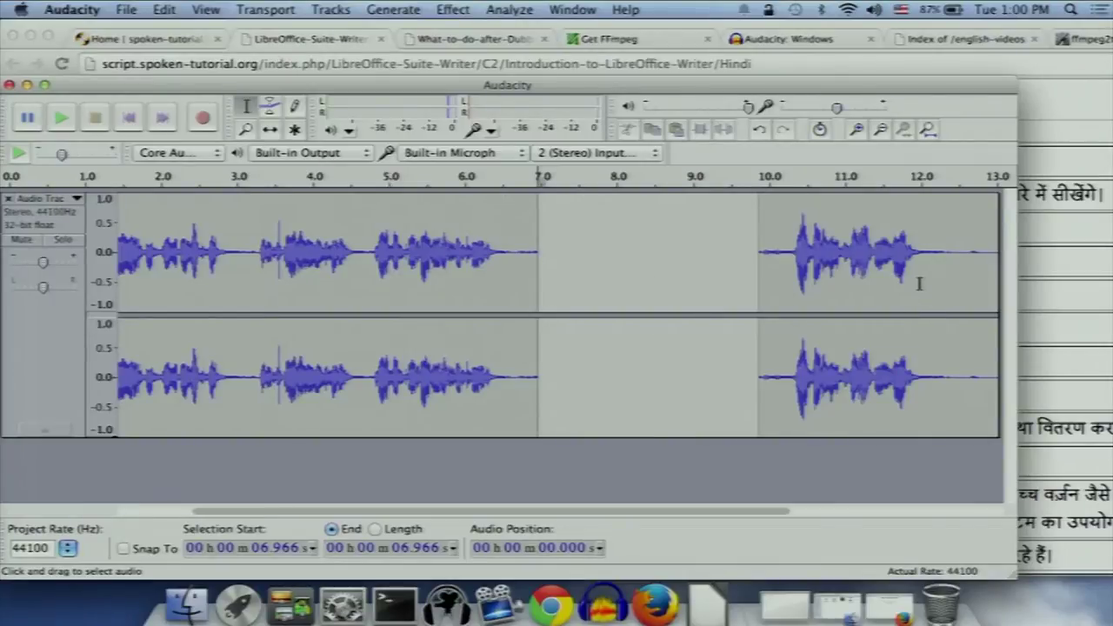
# Step: Slide the later clip back left with the Time Shift tool to close the long pause
pyautogui.click(270, 129)
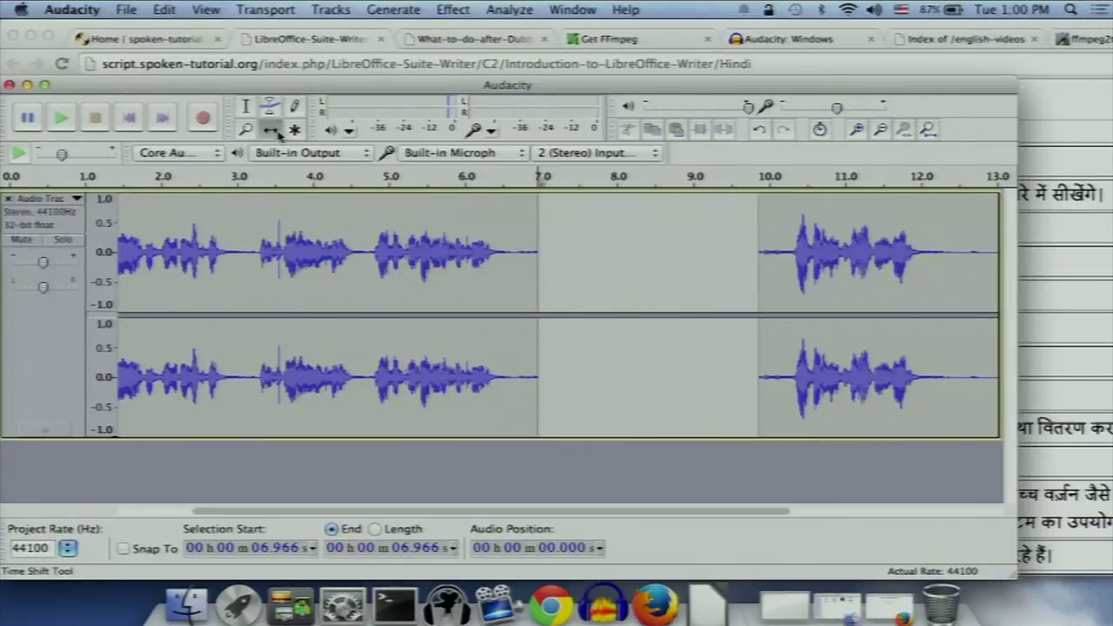
pyautogui.moveTo(776, 273); pyautogui.dragTo(570, 272)
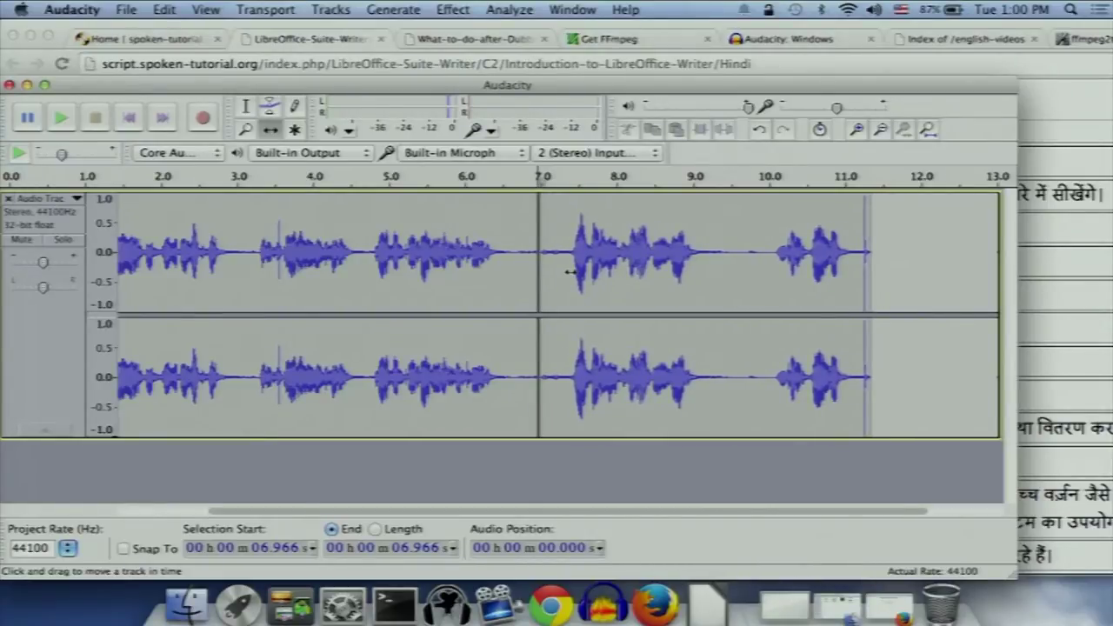
pyautogui.click(246, 106)
# Step: Mark 3.19 s and time-shift the middle phrase and first clip slightly later
pyautogui.click(251, 241)
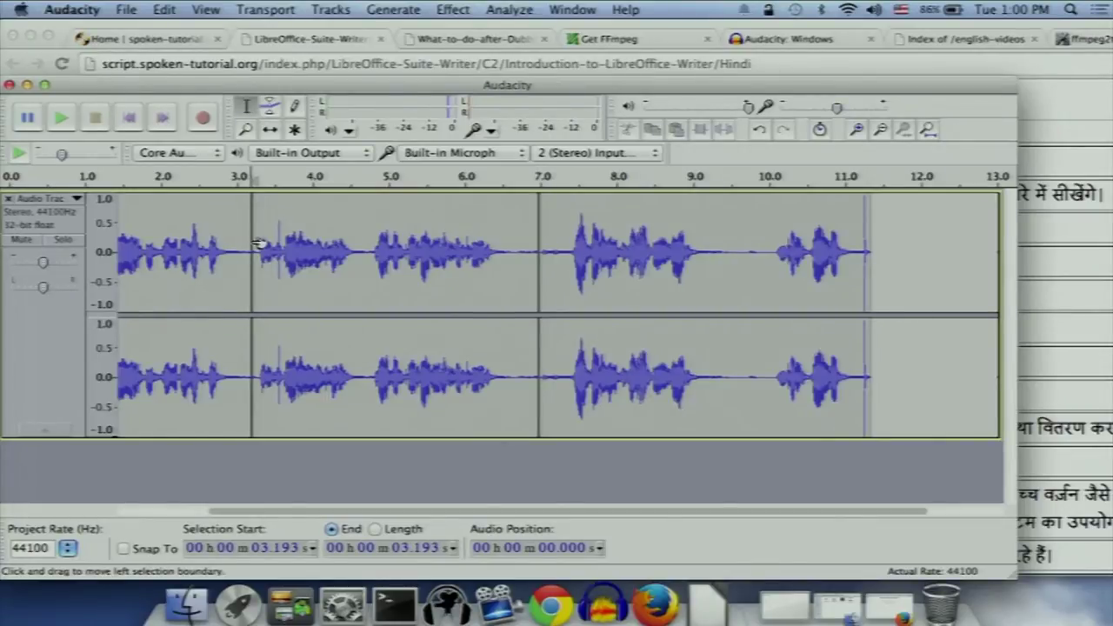
pyautogui.click(270, 129)
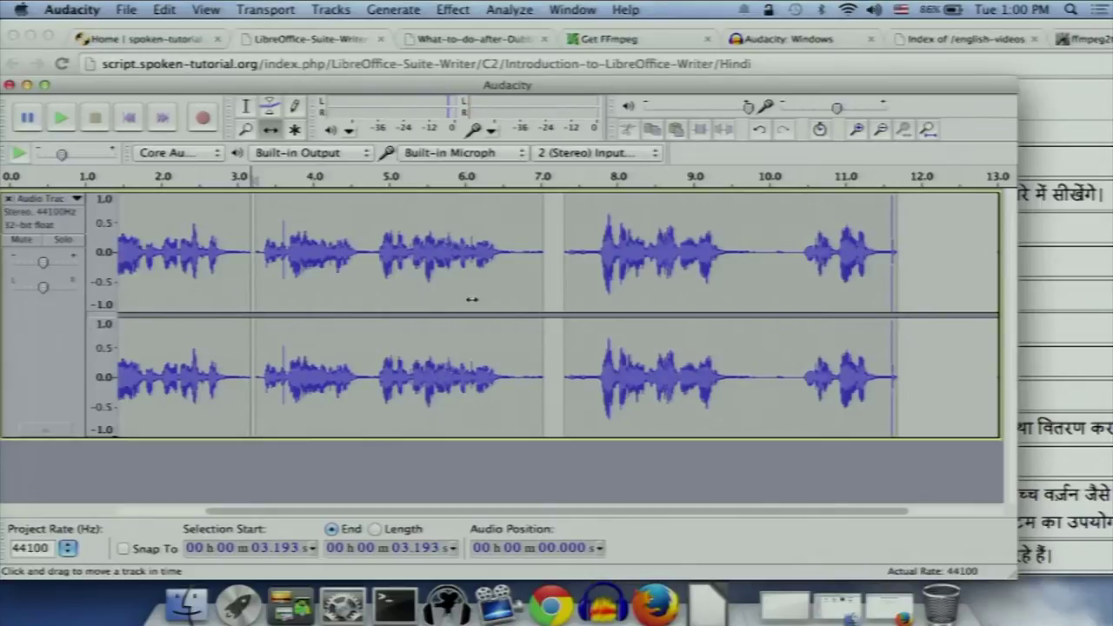
pyautogui.moveTo(472, 299)
pyautogui.mouseDown()
pyautogui.moveTo(497, 300)
pyautogui.moveTo(483, 297)
pyautogui.mouseUp()
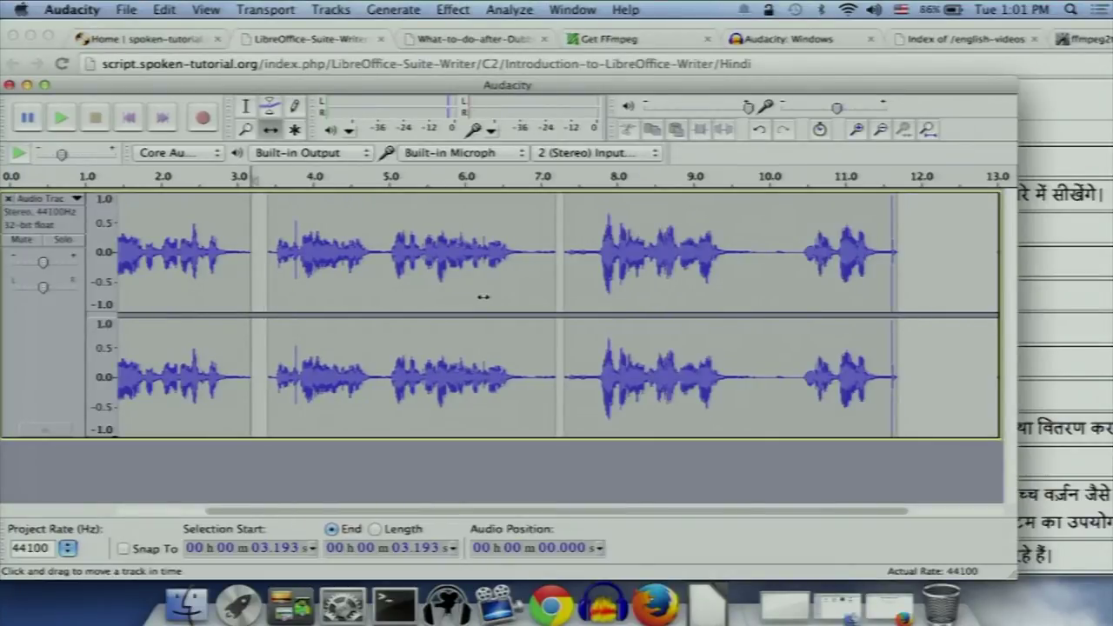
pyautogui.moveTo(233, 276); pyautogui.dragTo(224, 271)
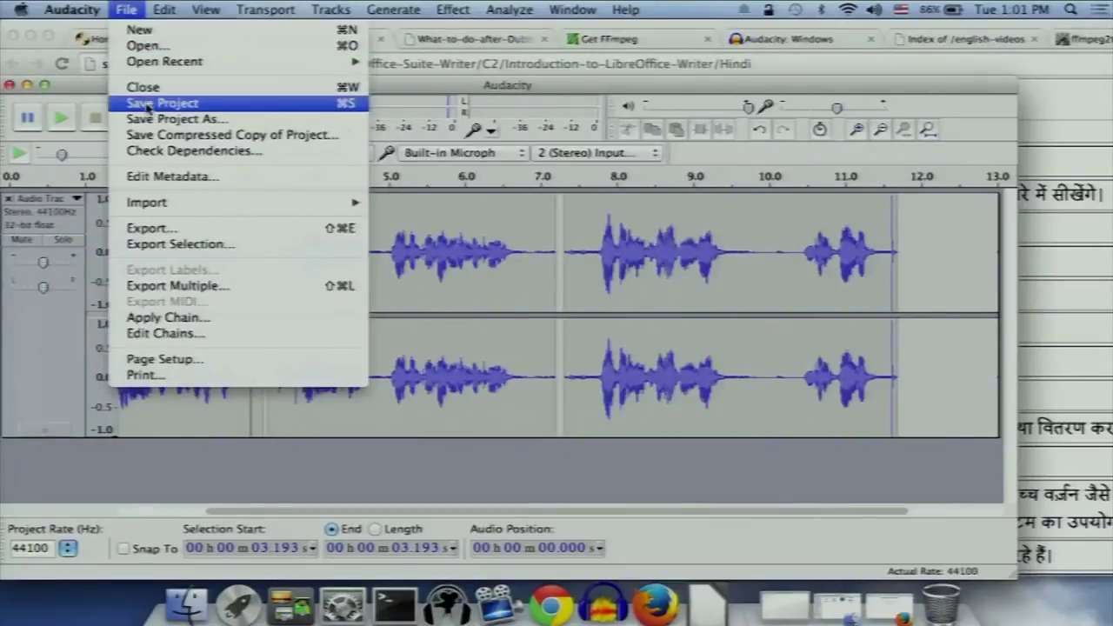
# Step: Save the project as sample on the Desktop and select sample.aup with sample_data in Finder
pyautogui.click(147, 102)
pyautogui.write('samp')
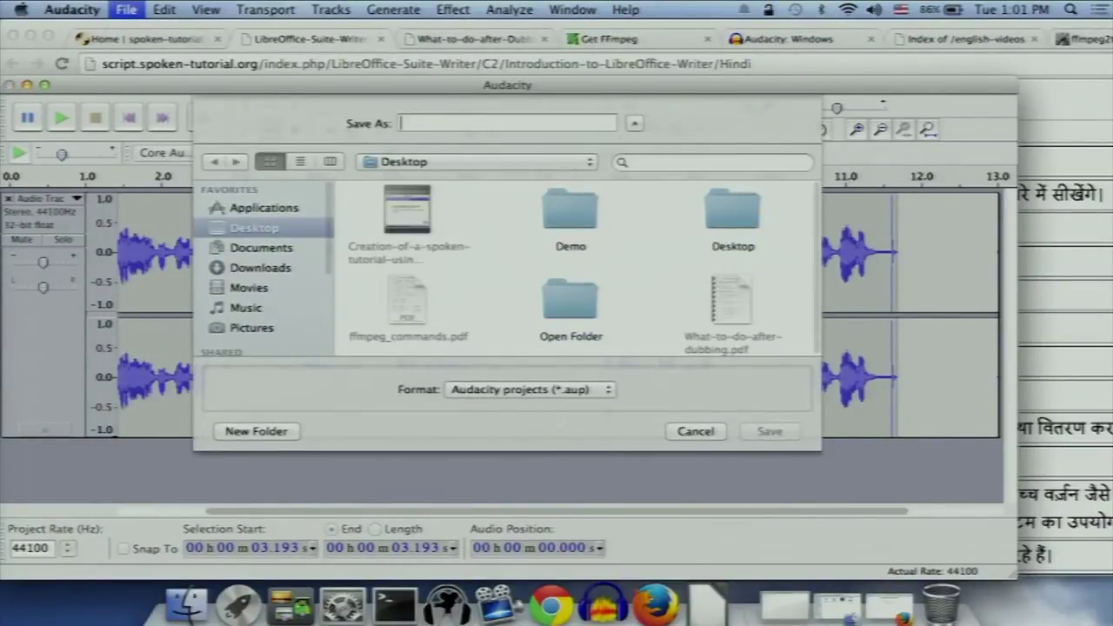
pyautogui.write('le')
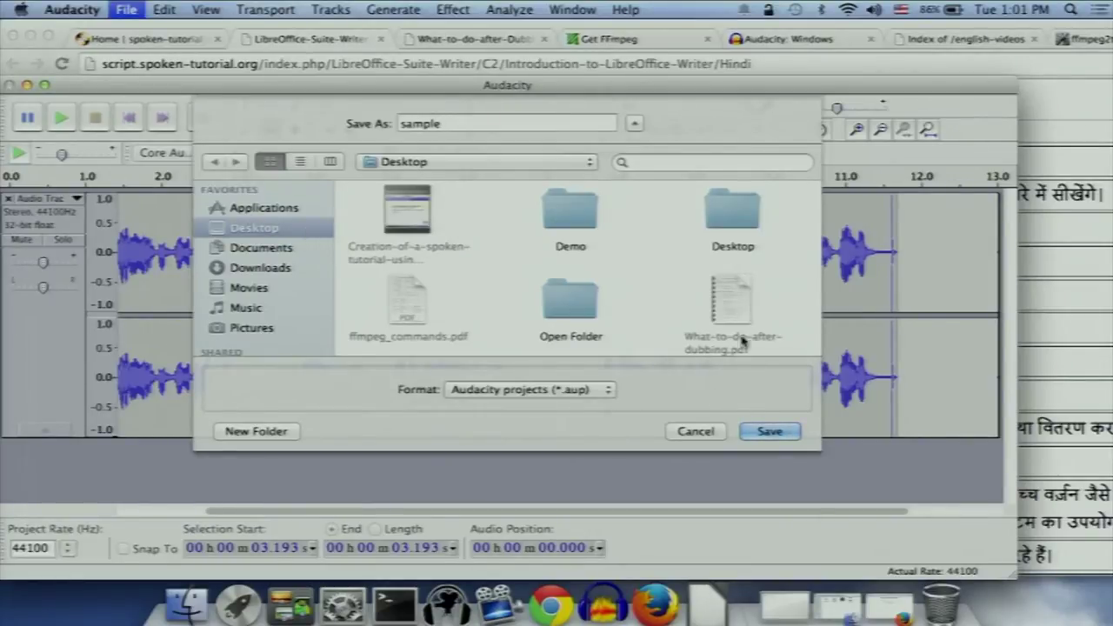
pyautogui.click(790, 431)
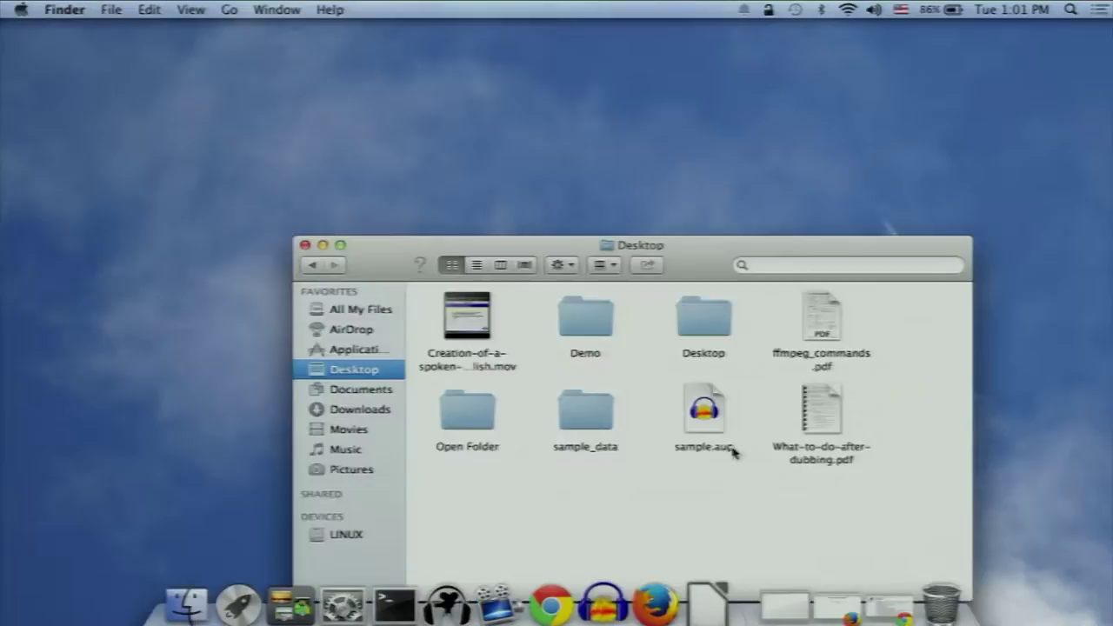
pyautogui.moveTo(734, 479); pyautogui.dragTo(532, 371)
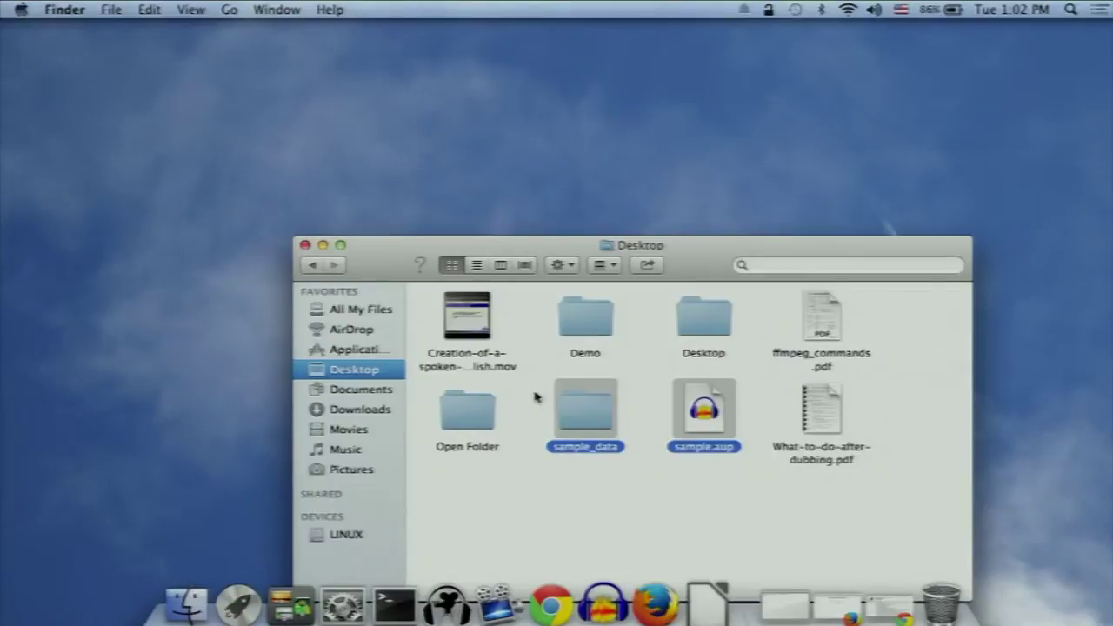
# Step: Inspect sample_data in the Desktop window, then open sample.aup in Audacity
pyautogui.click(534, 395)
pyautogui.click(585, 414)
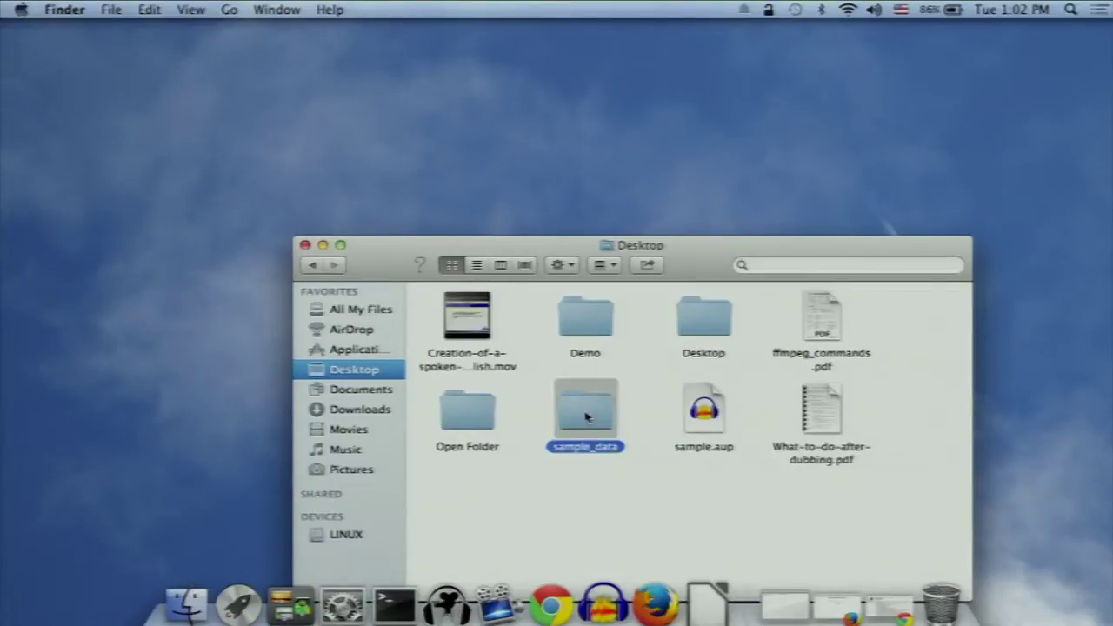
pyautogui.moveTo(696, 263); pyautogui.dragTo(671, 169)
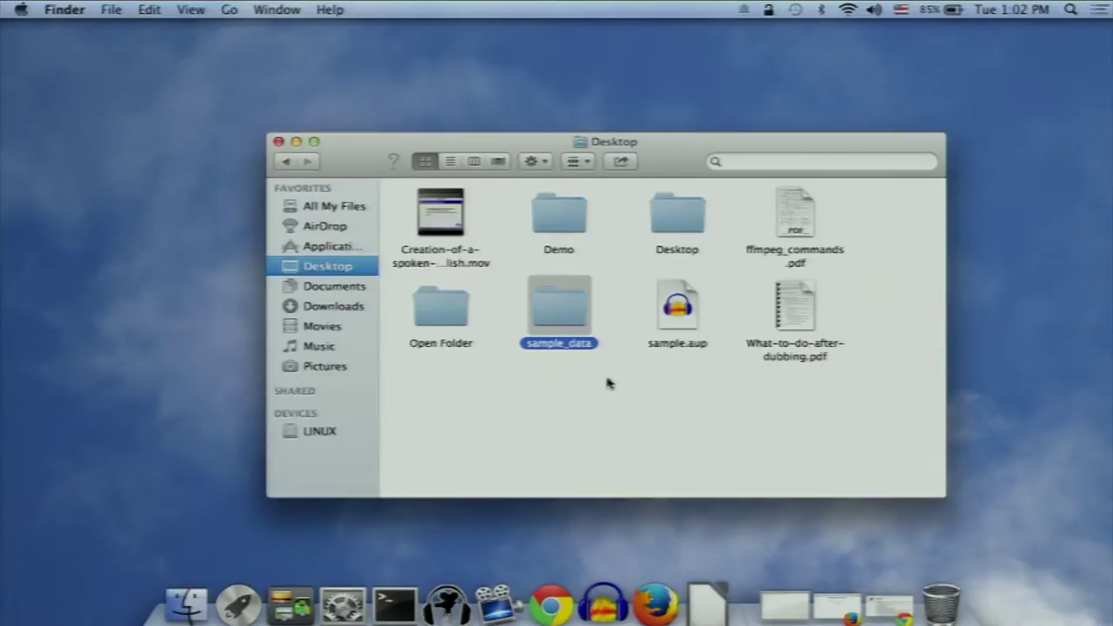
pyautogui.click(632, 402)
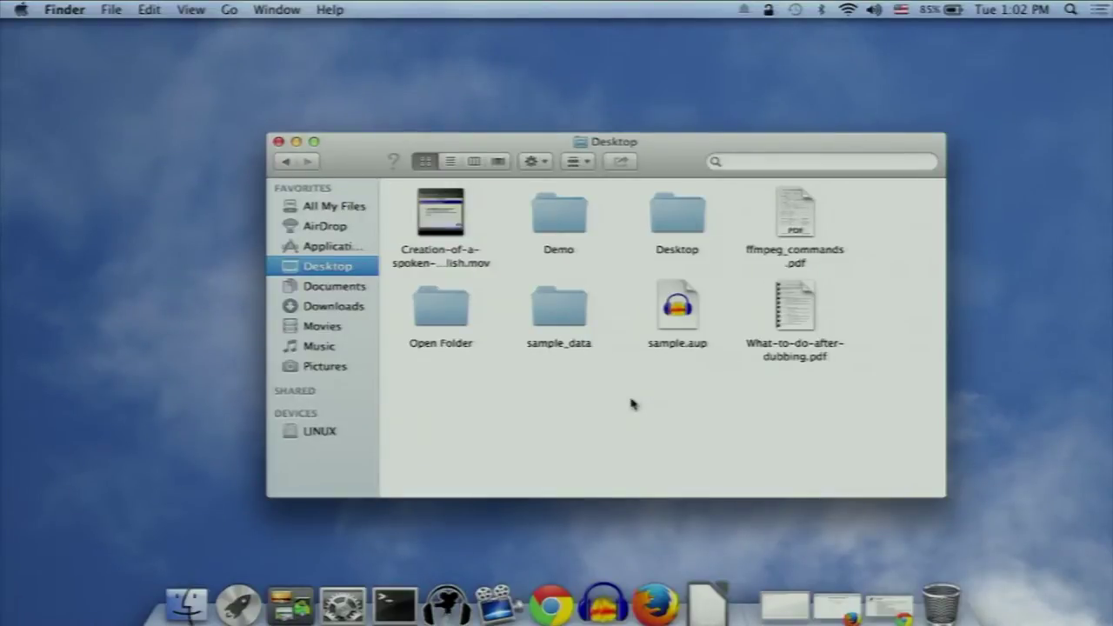
pyautogui.doubleClick(671, 315)
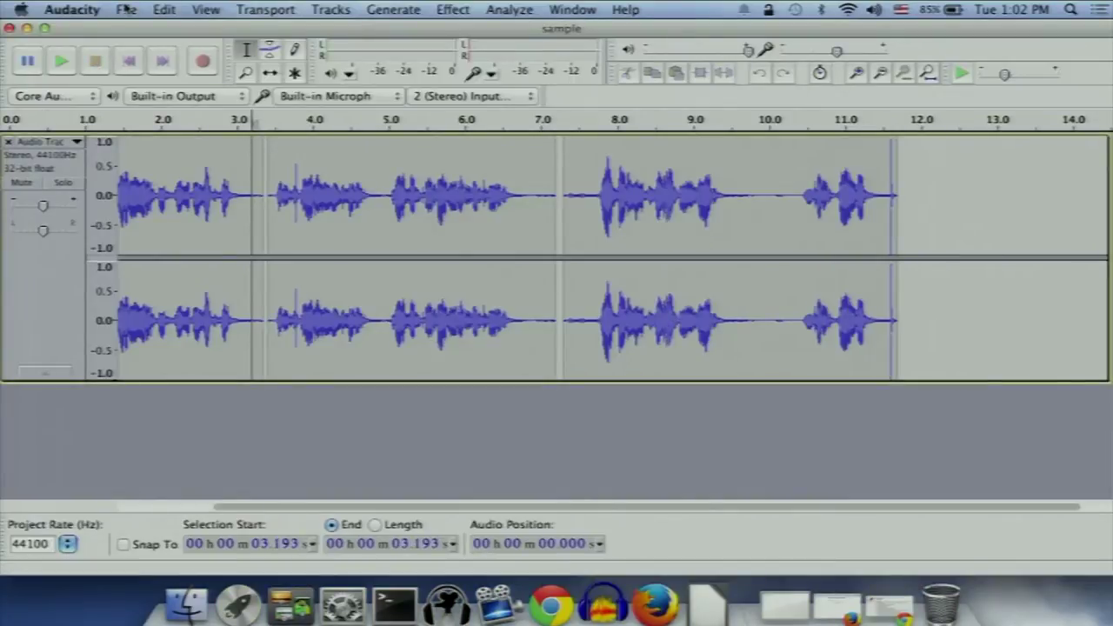
# Step: With Time Shift, move the last clip about 2 s later and the middle clip to about 4.8 s
pyautogui.click(270, 73)
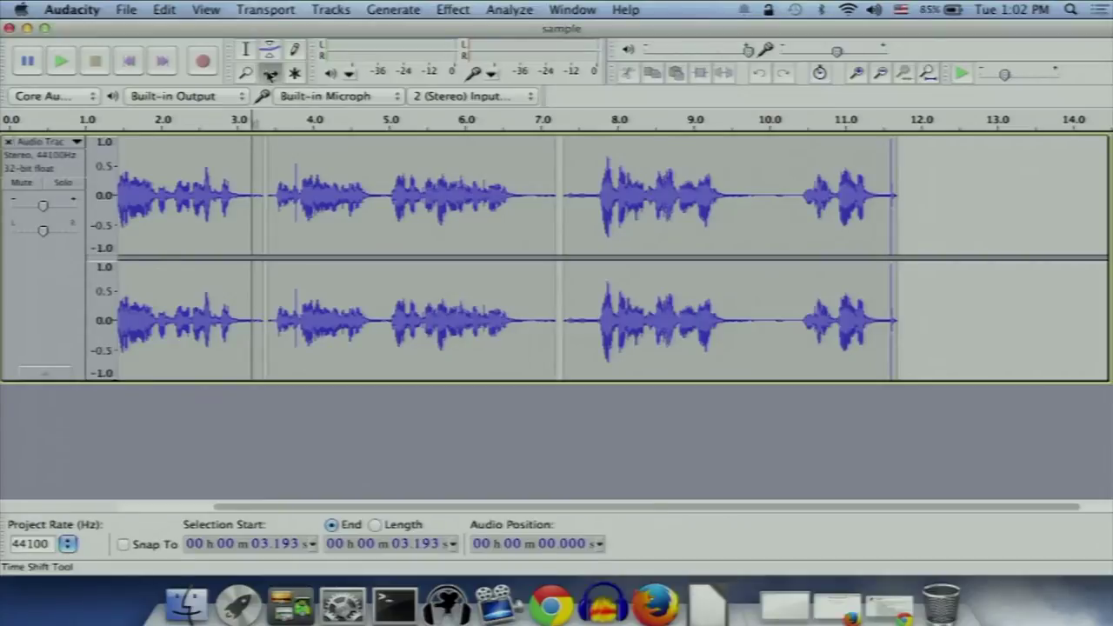
pyautogui.moveTo(686, 203); pyautogui.dragTo(834, 206)
pyautogui.moveTo(331, 217); pyautogui.dragTo(435, 219)
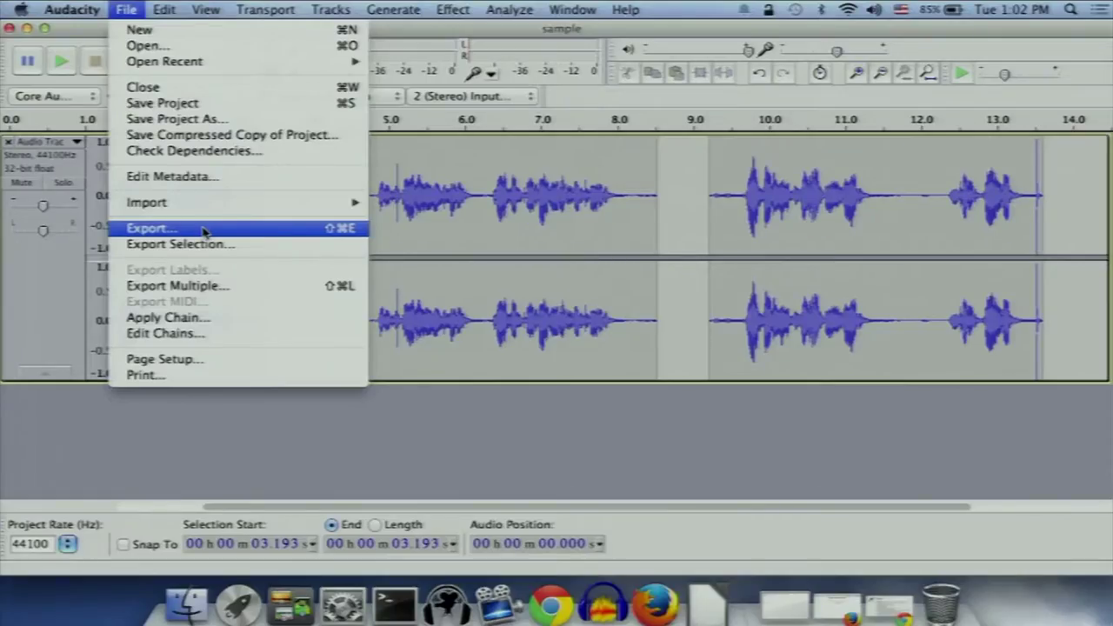
# Step: Export the narration to the Desktop as sample in MP3 Files format, leaving the metadata blank
pyautogui.click(203, 228)
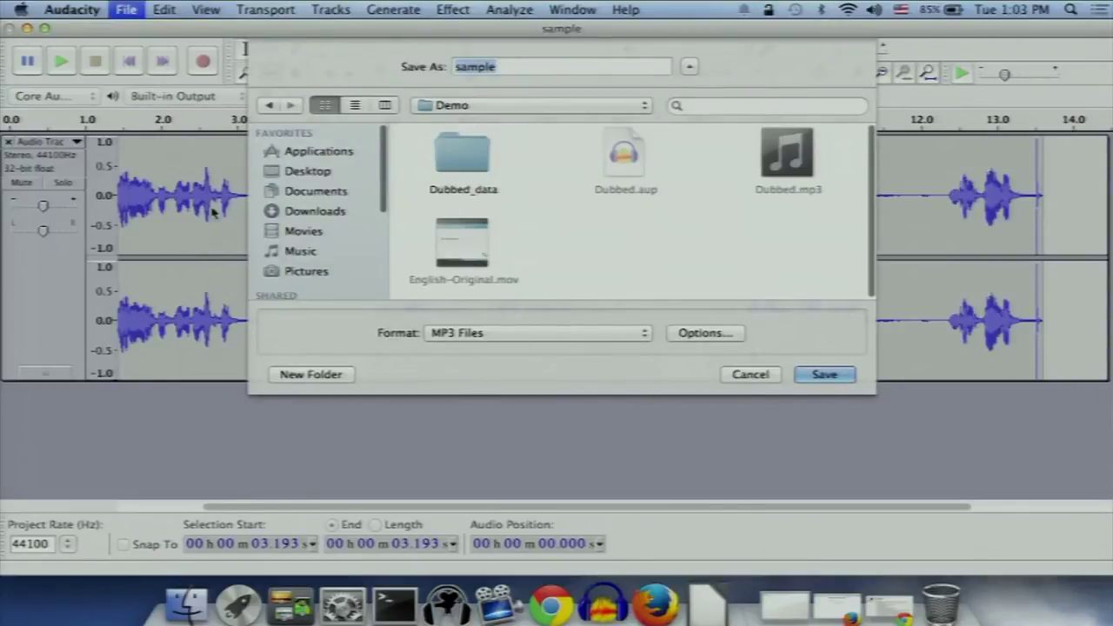
pyautogui.click(346, 174)
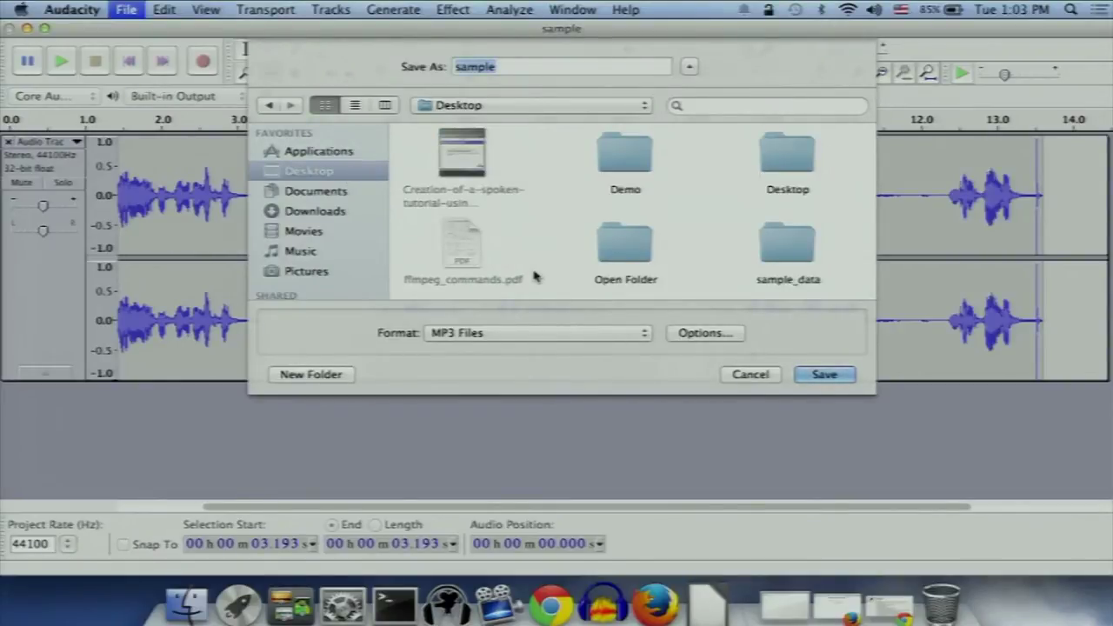
pyautogui.scroll(-2, 534, 276)
pyautogui.click(579, 333)
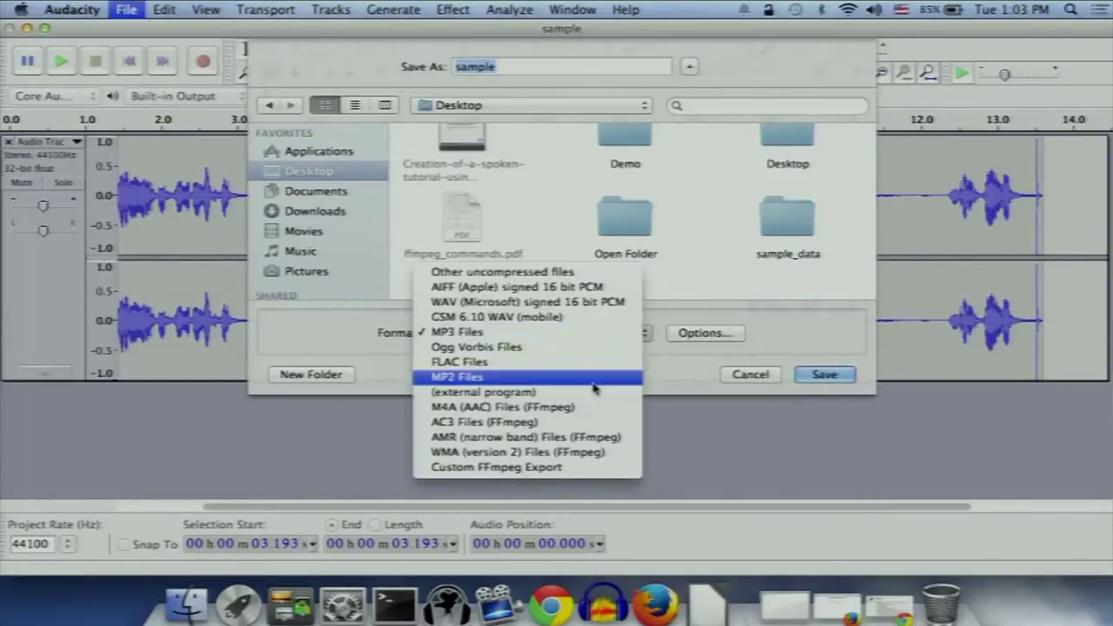
pyautogui.click(581, 332)
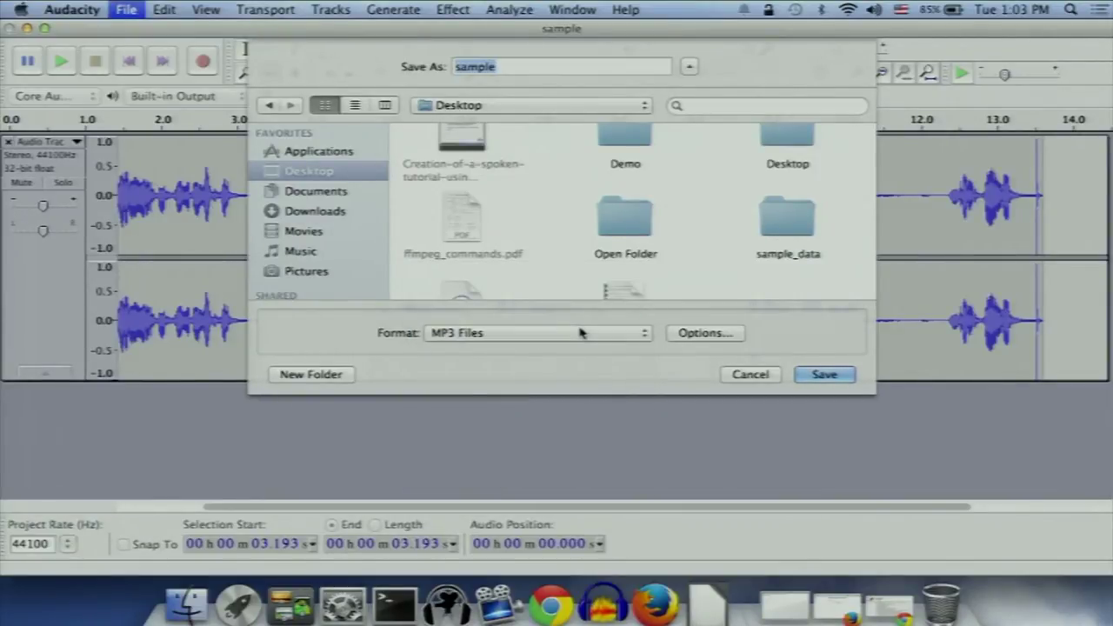
pyautogui.click(823, 376)
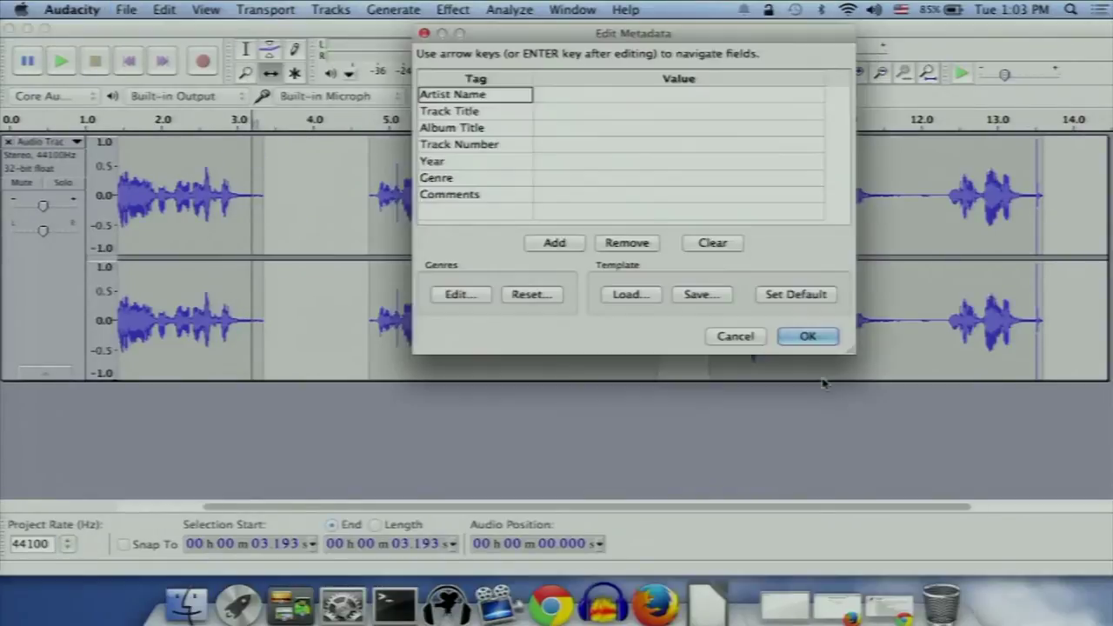
pyautogui.click(807, 337)
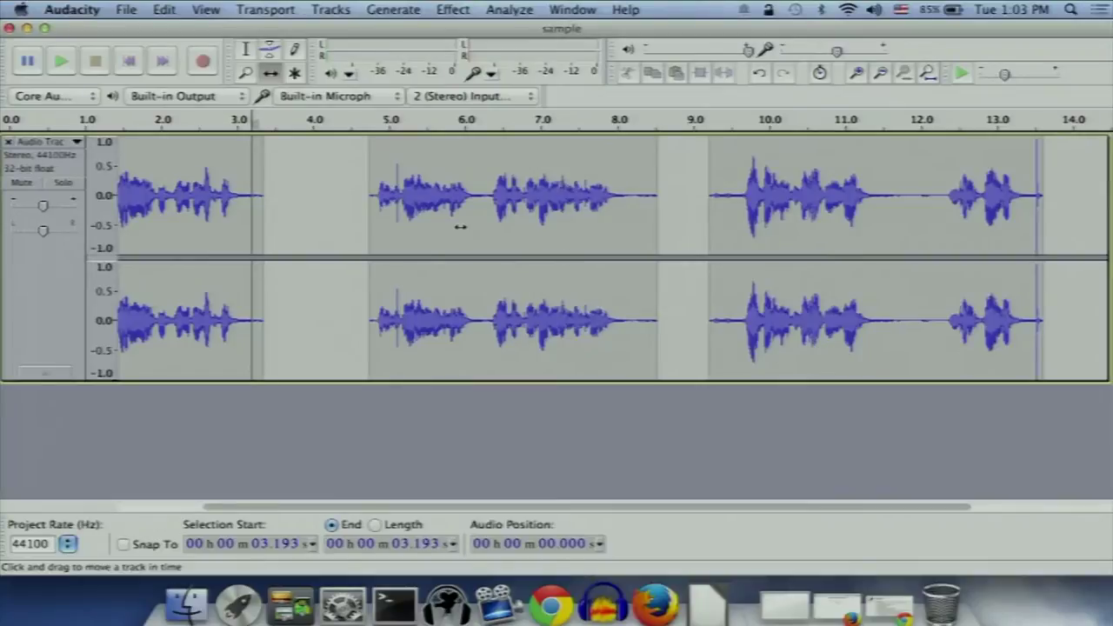
# Step: Minimize Audacity and open sample.mp3 from the Desktop in VLC
pyautogui.click(27, 28)
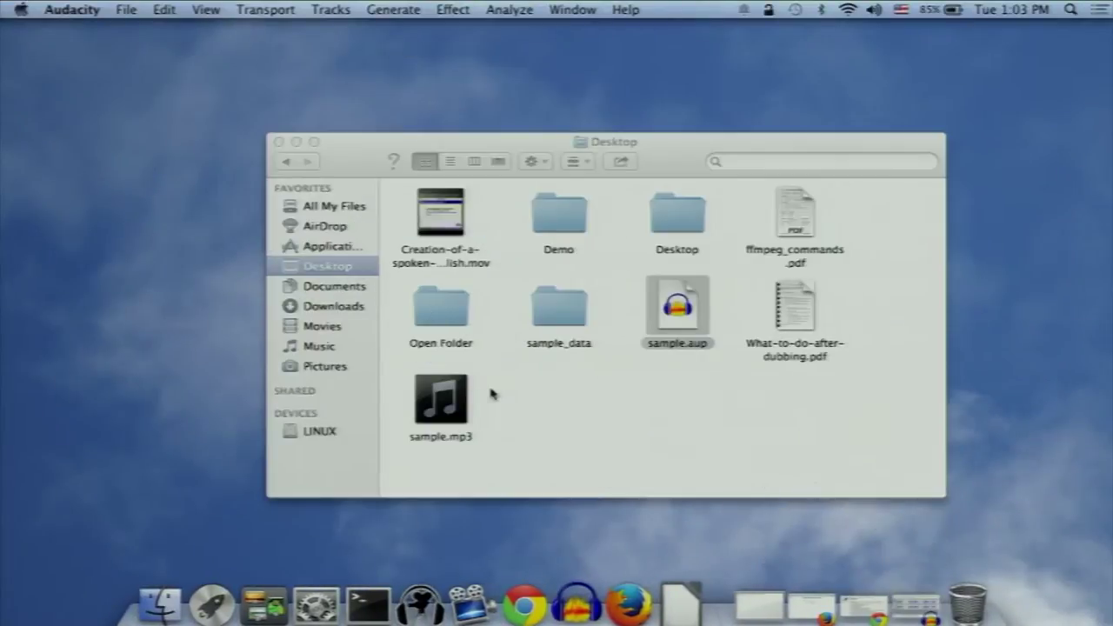
pyautogui.click(465, 413)
pyautogui.rightClick(460, 419)
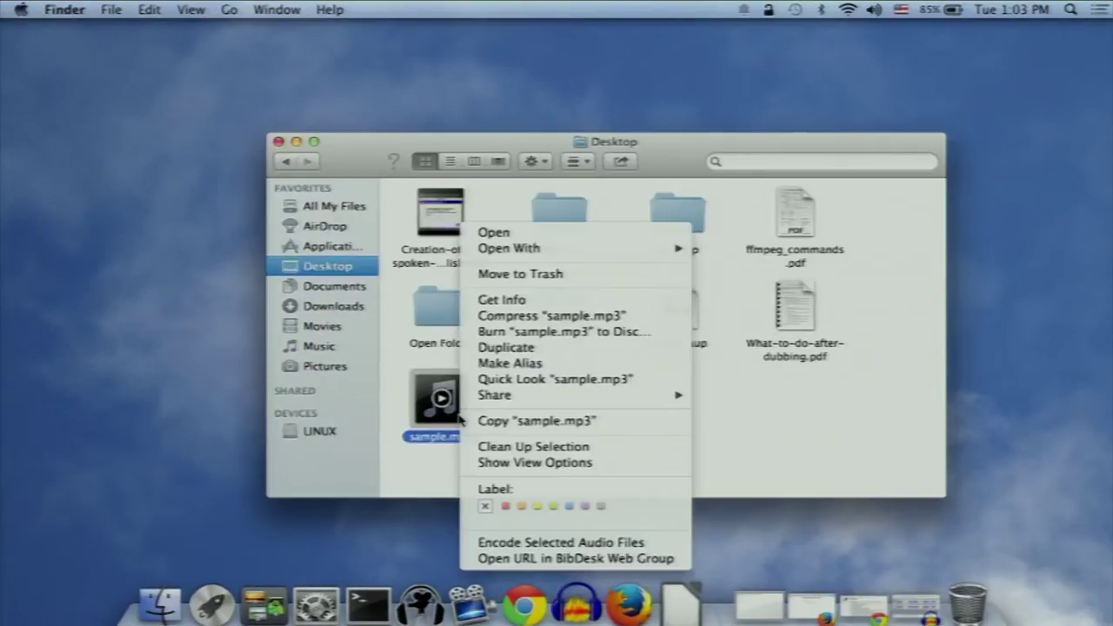
pyautogui.moveTo(507, 252)
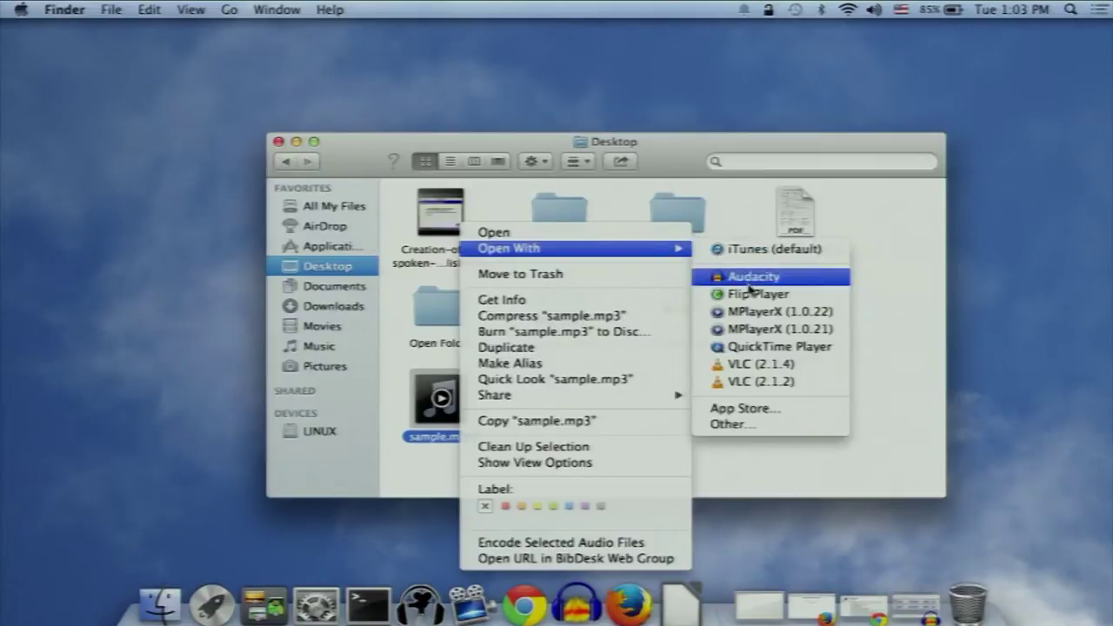
pyautogui.click(767, 373)
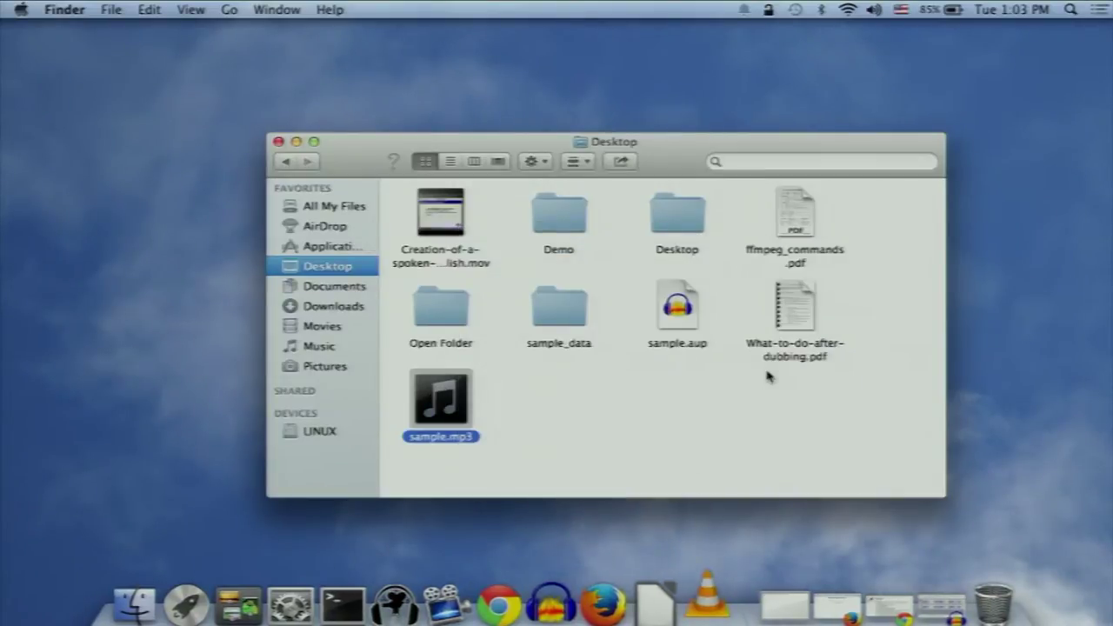
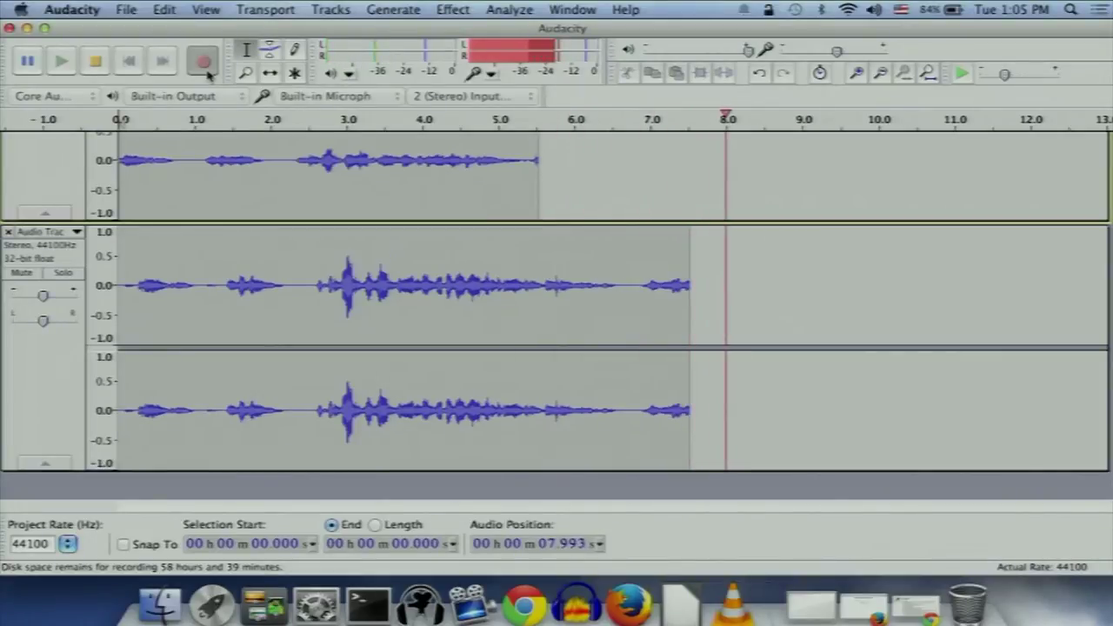
# Step: Stop the second take and shrink the heights of both tracks
pyautogui.press('space')
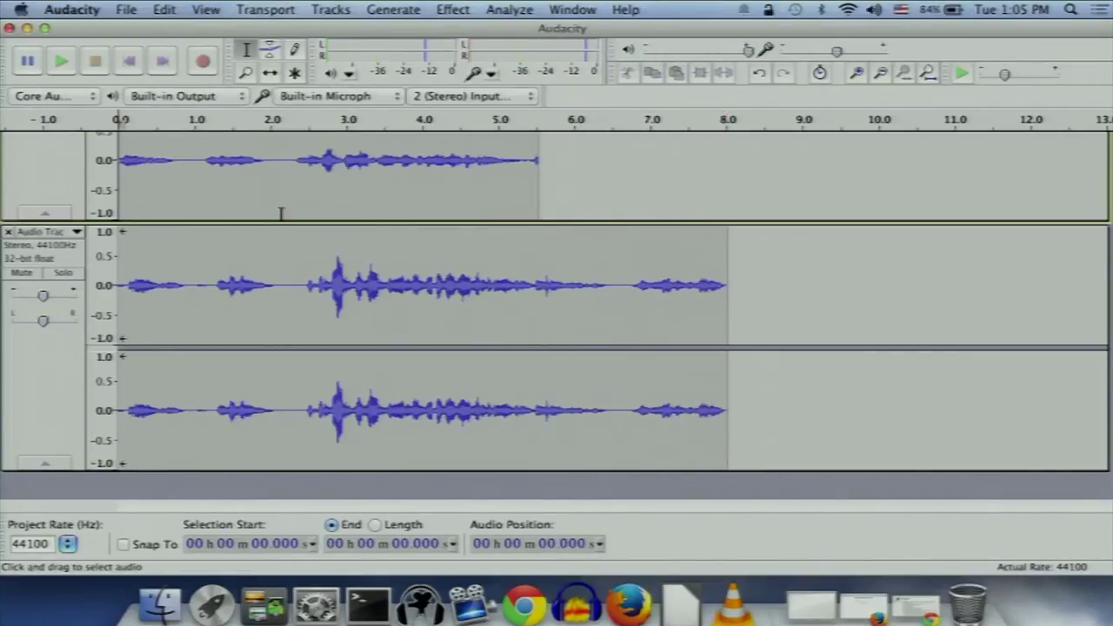
pyautogui.scroll(4, 281, 213)
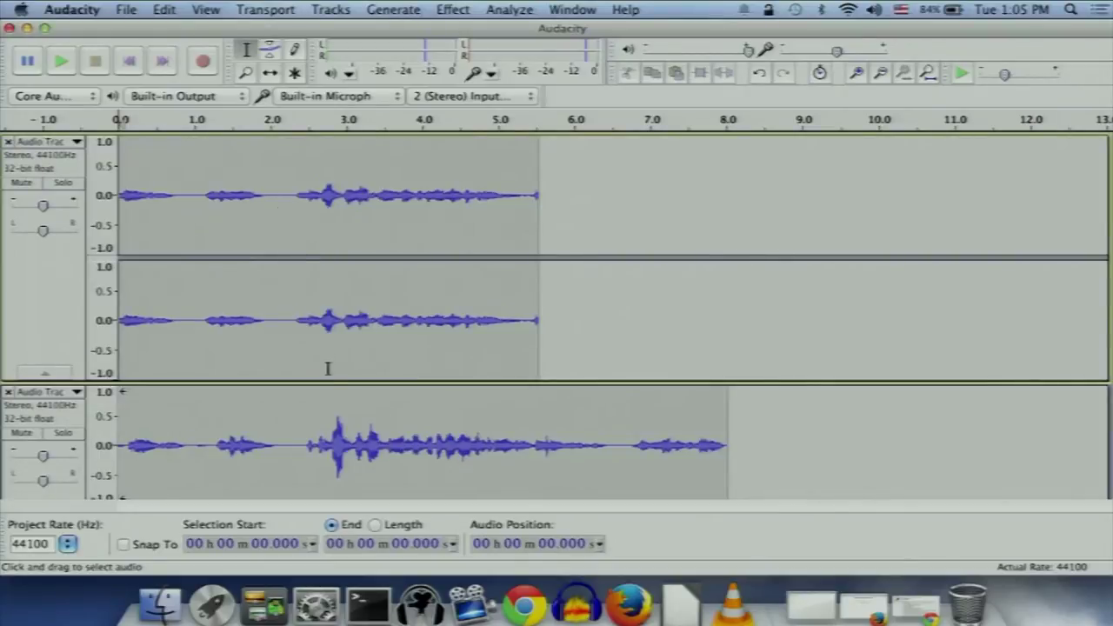
pyautogui.moveTo(327, 379); pyautogui.dragTo(311, 229)
pyautogui.moveTo(367, 479); pyautogui.dragTo(364, 320)
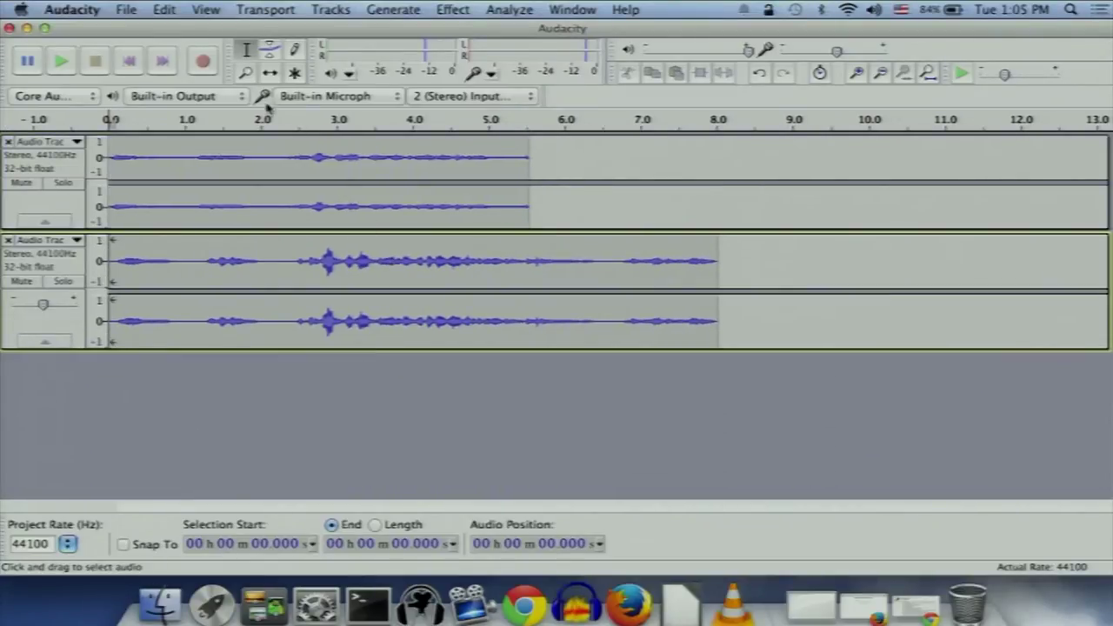
# Step: With the Time Shift tool, move the second clip to about 5.4 s in track one and remove the empty track
pyautogui.click(270, 74)
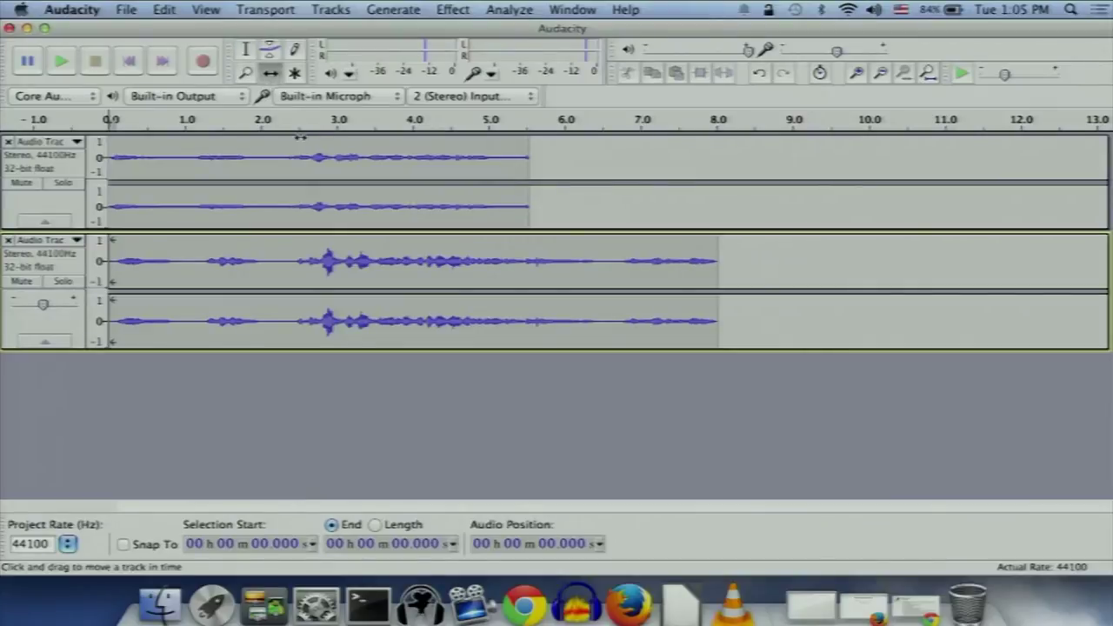
pyautogui.moveTo(304, 321); pyautogui.dragTo(729, 301)
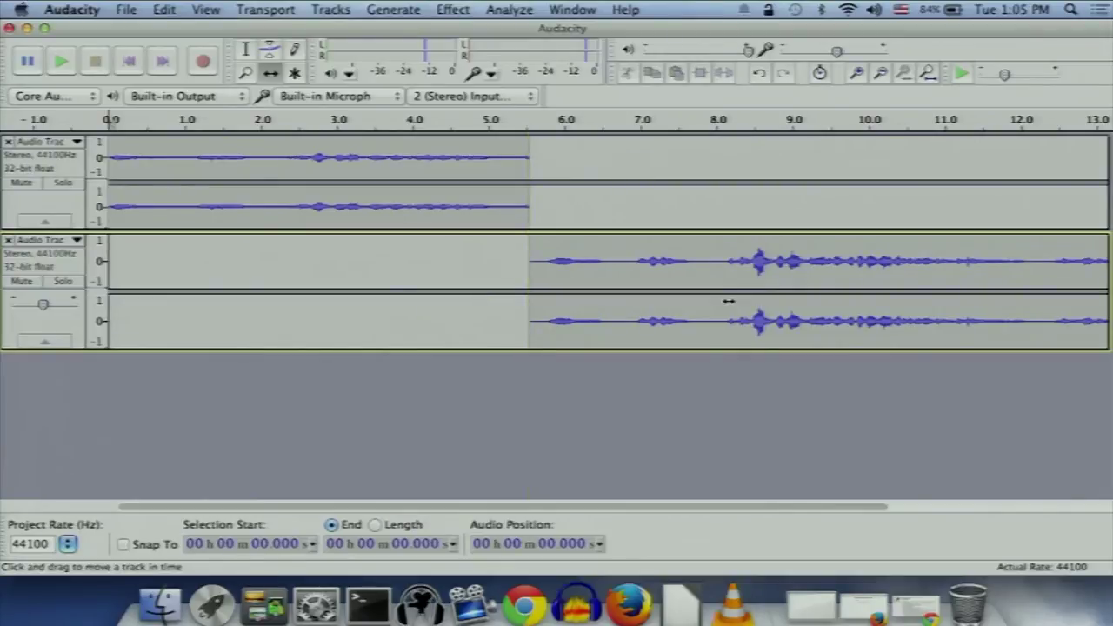
pyautogui.moveTo(715, 267); pyautogui.dragTo(713, 209)
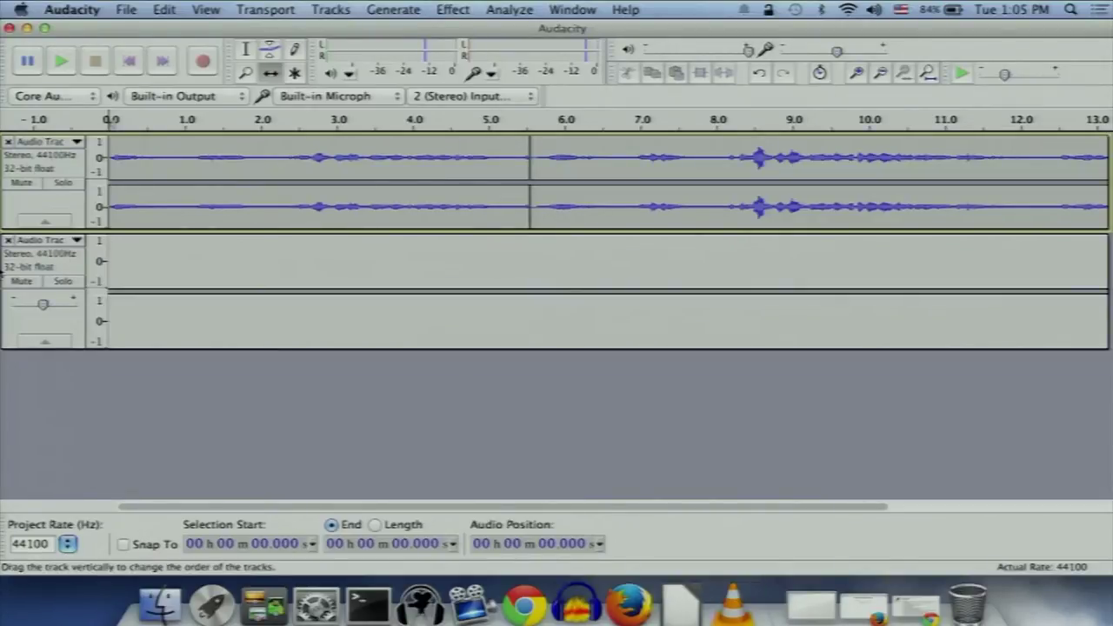
pyautogui.click(7, 242)
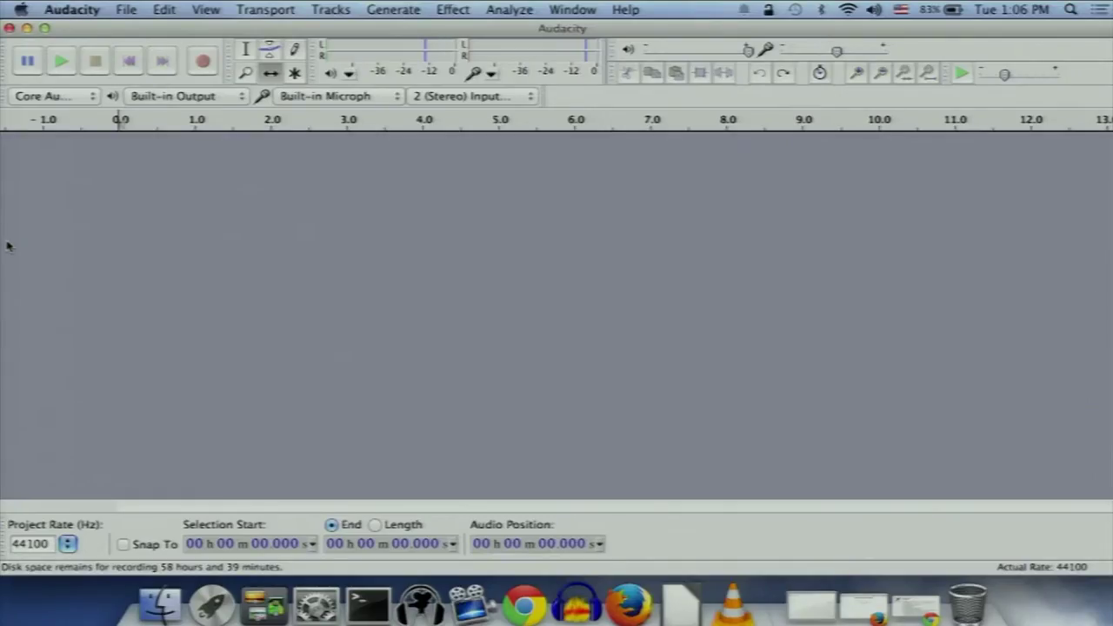
# Step: Record and play back a short opening take, then record an unwanted take and undo it
pyautogui.click(190, 74)
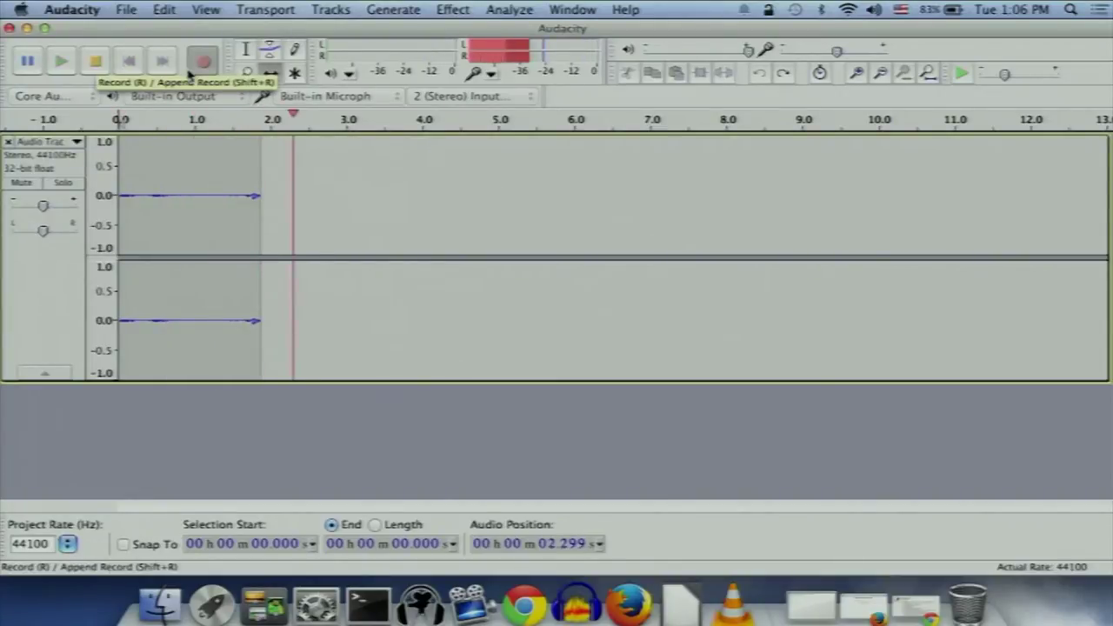
pyautogui.press('space')
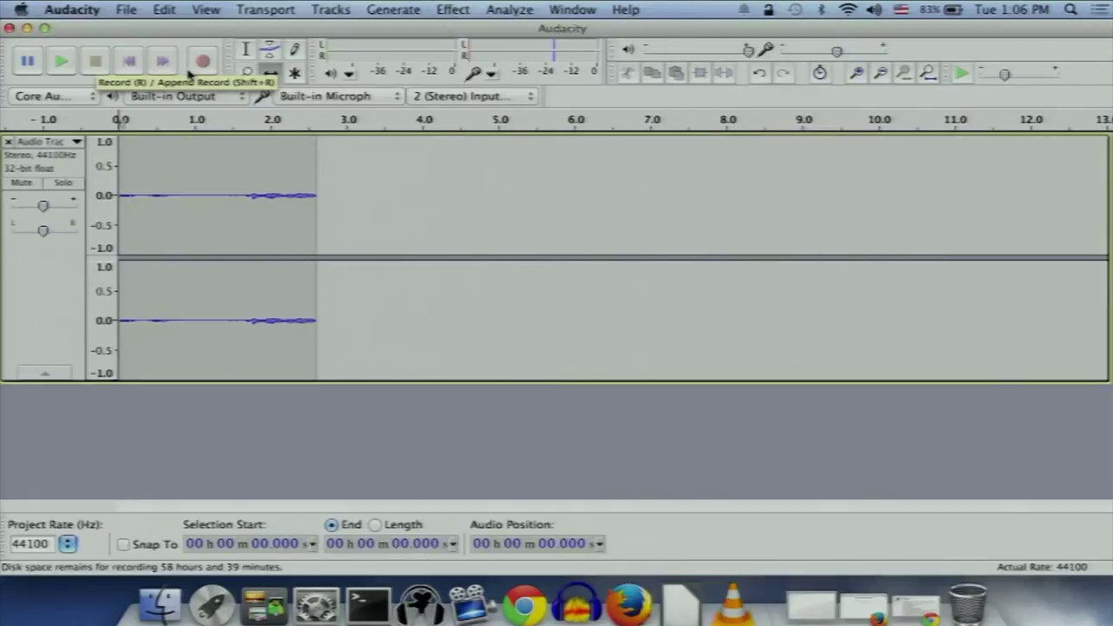
pyautogui.press('space')
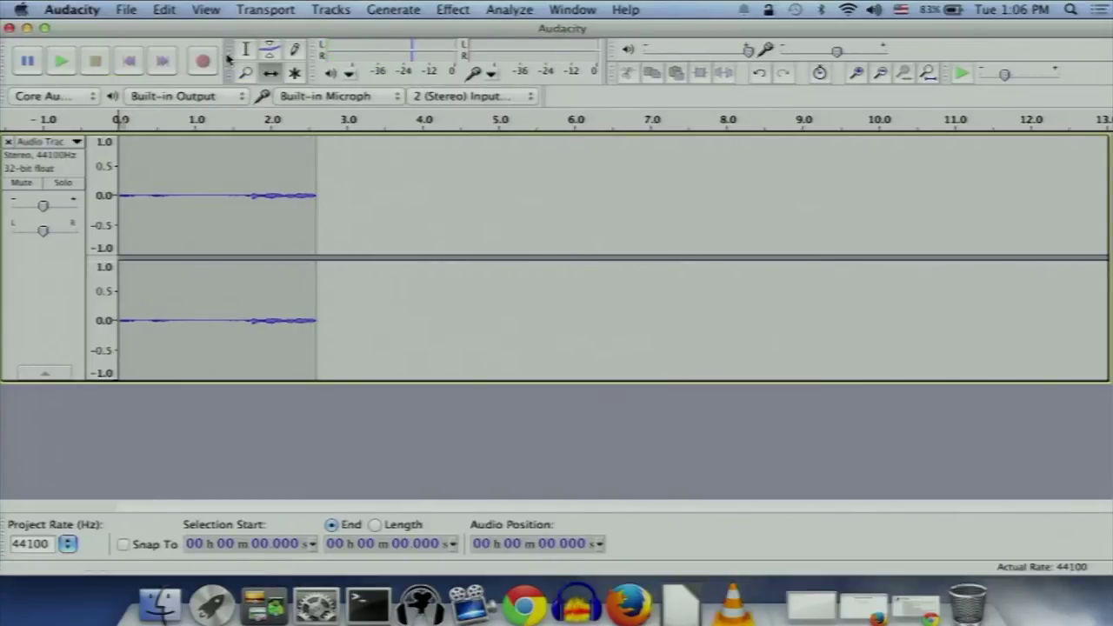
pyautogui.click(194, 65)
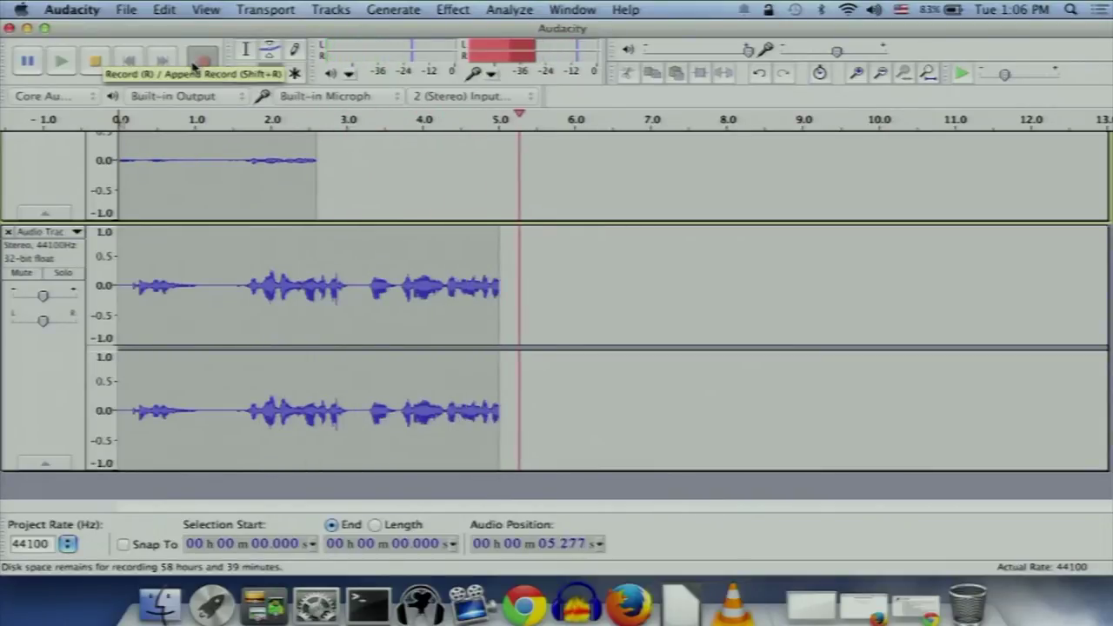
pyautogui.press('space')
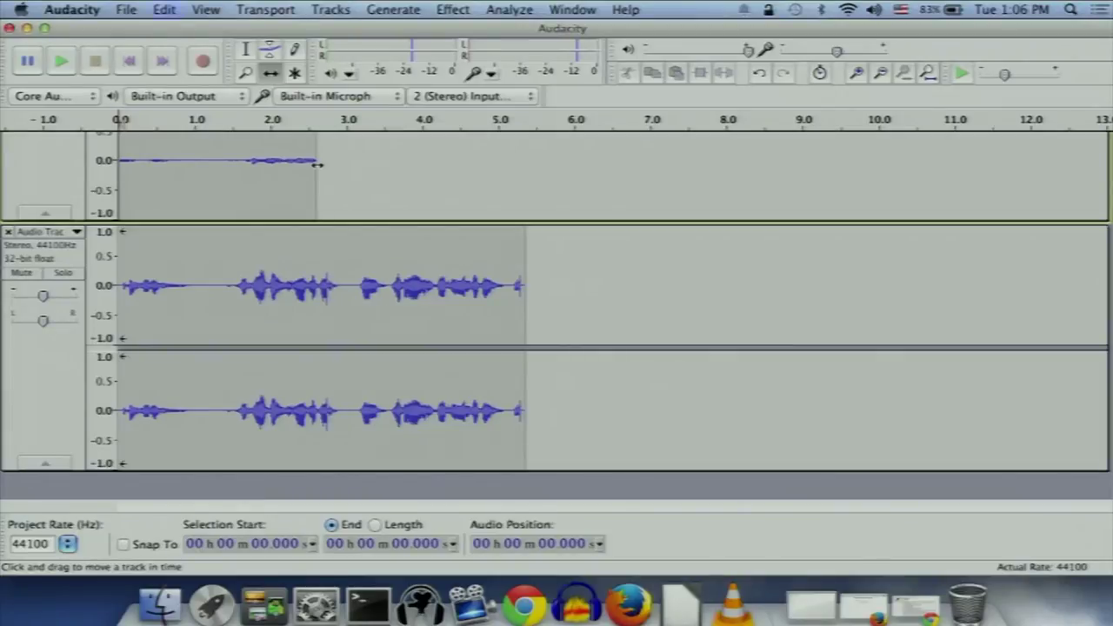
pyautogui.press('super+z')
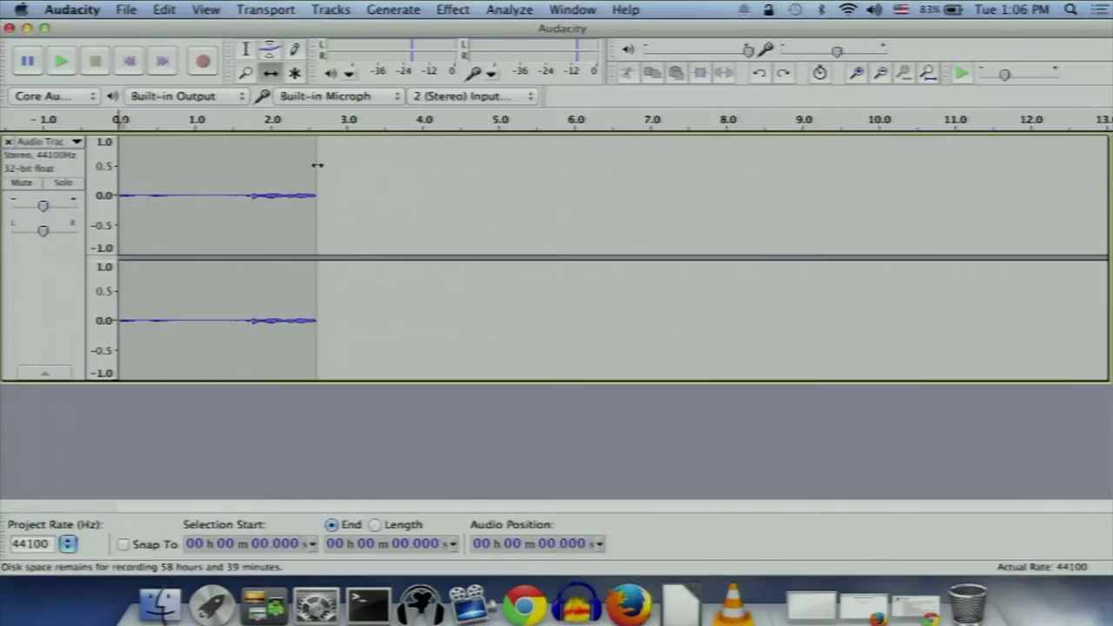
# Step: Record the longer narration take on a new track starting at 2.612 s
pyautogui.click(246, 51)
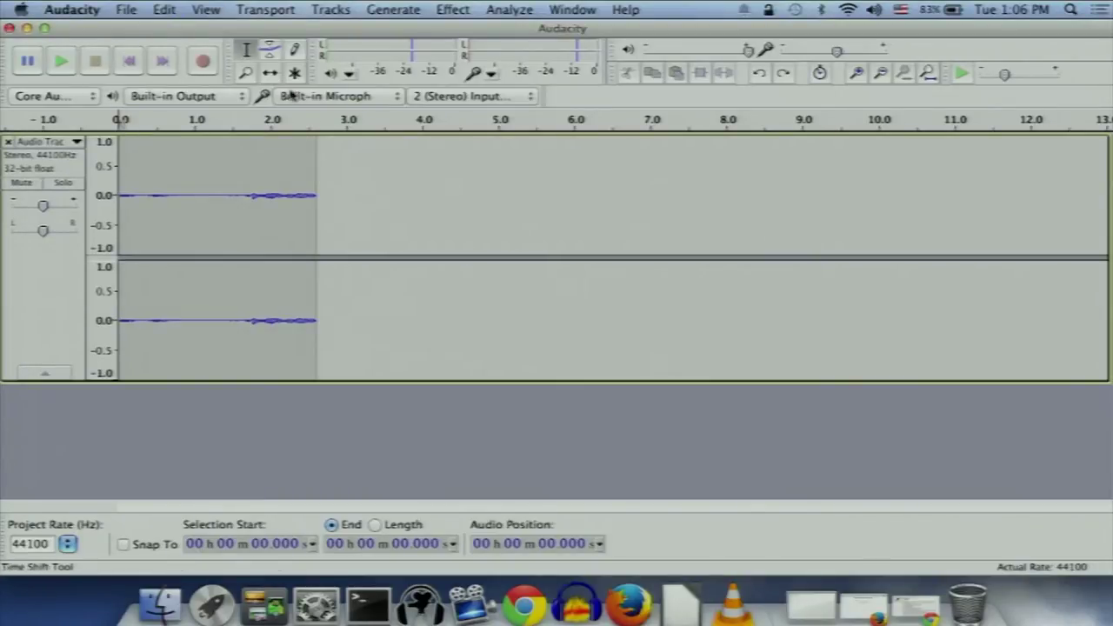
pyautogui.click(318, 164)
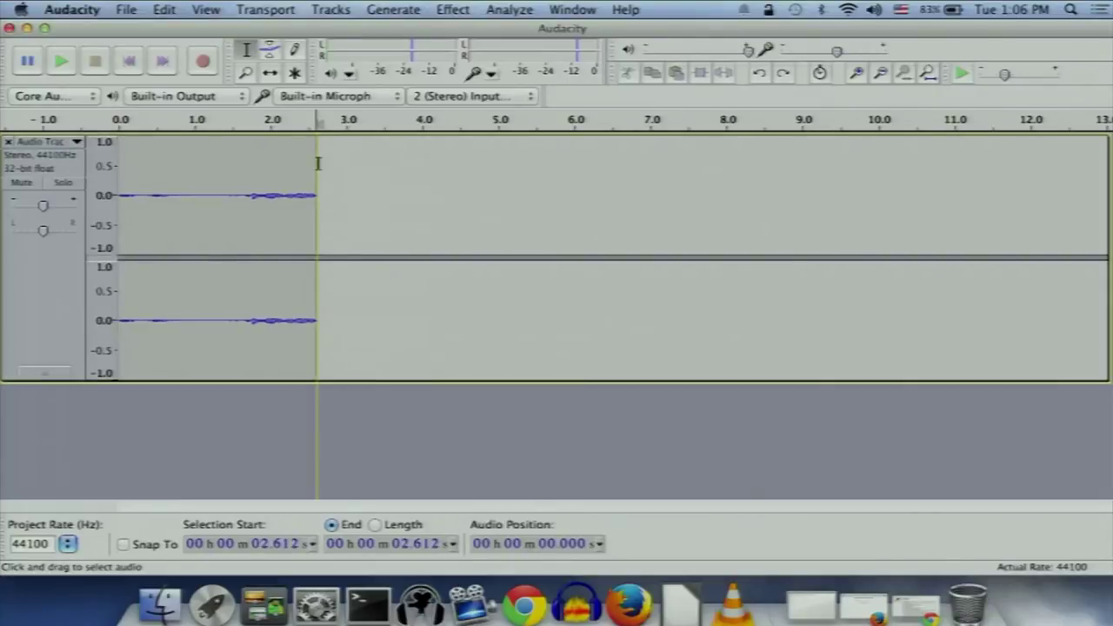
pyautogui.click(200, 64)
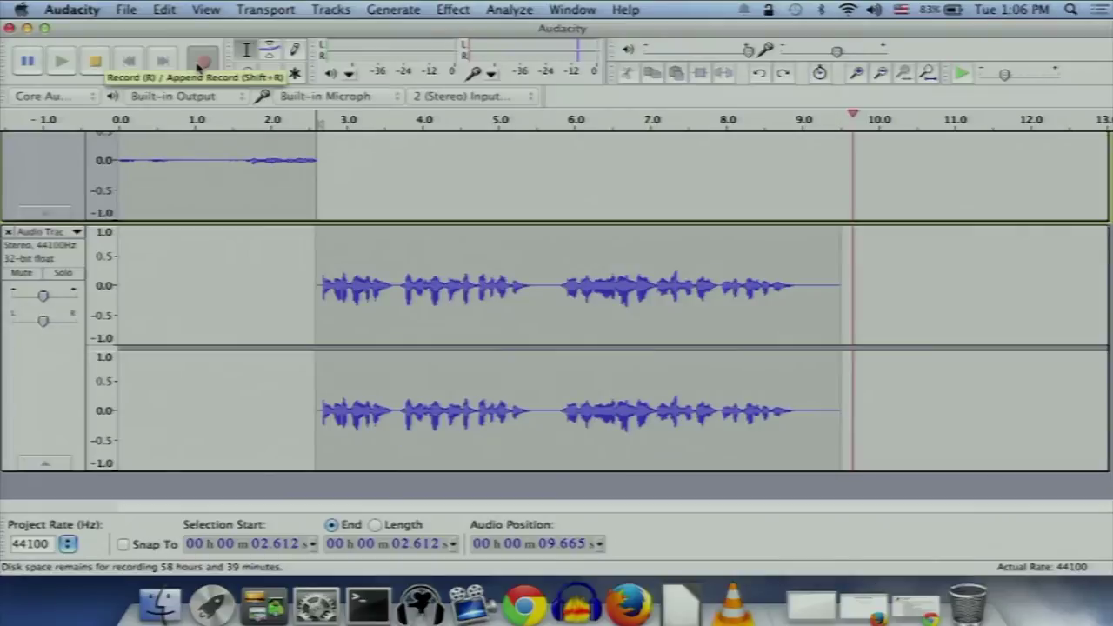
pyautogui.press('space')
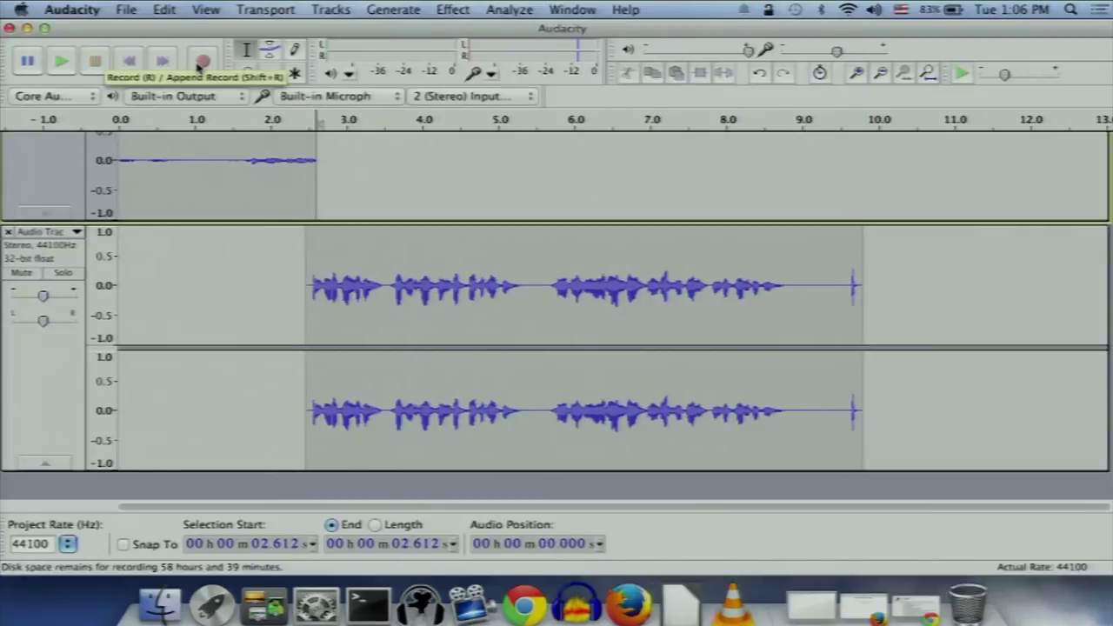
# Step: Review the MP3 export options, keeping 96 kbps quality and Stereo channel mode
pyautogui.click(126, 9)
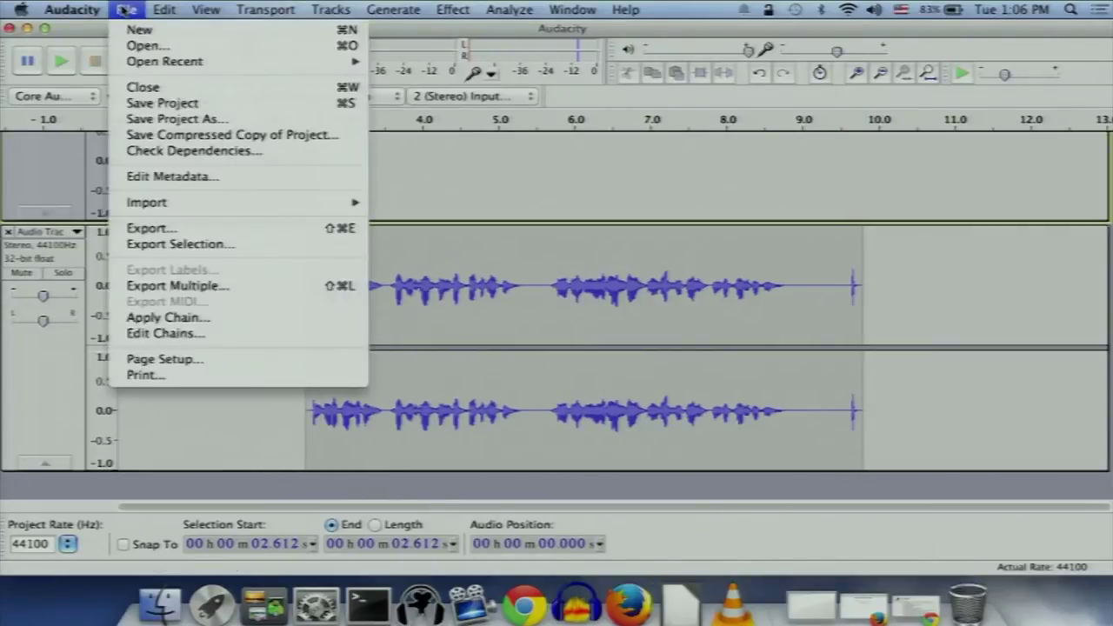
pyautogui.click(183, 228)
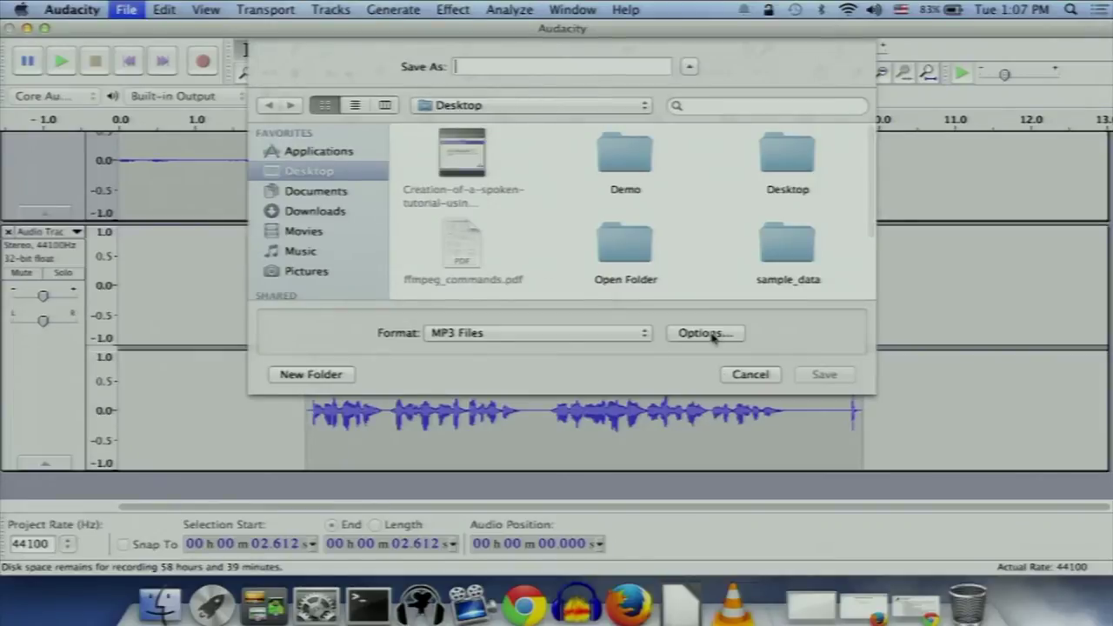
pyautogui.click(708, 334)
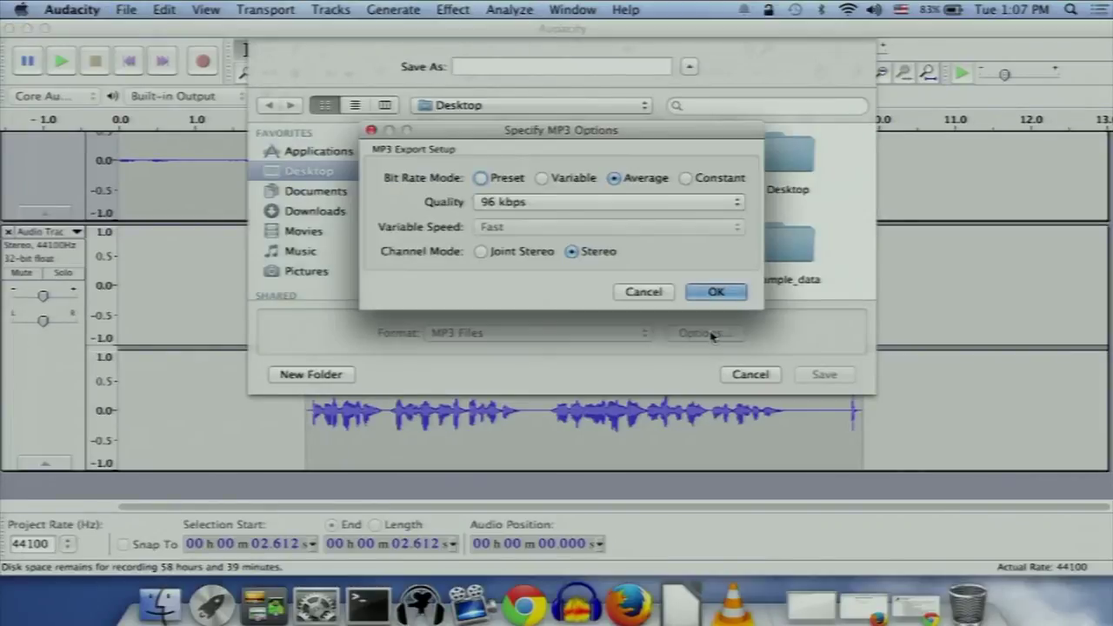
pyautogui.click(648, 202)
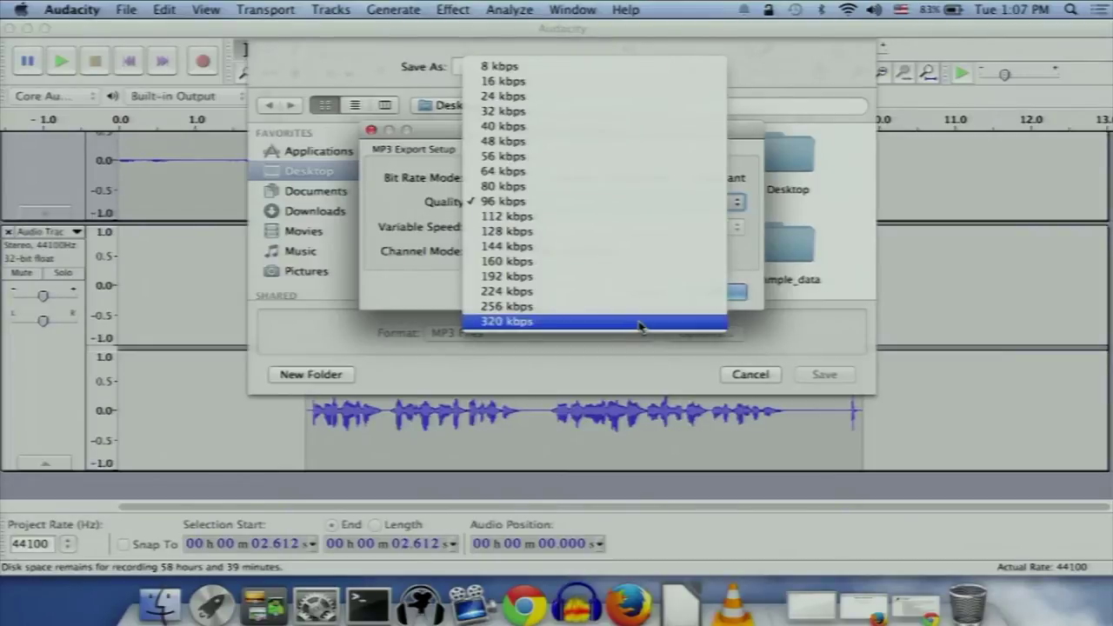
pyautogui.click(542, 202)
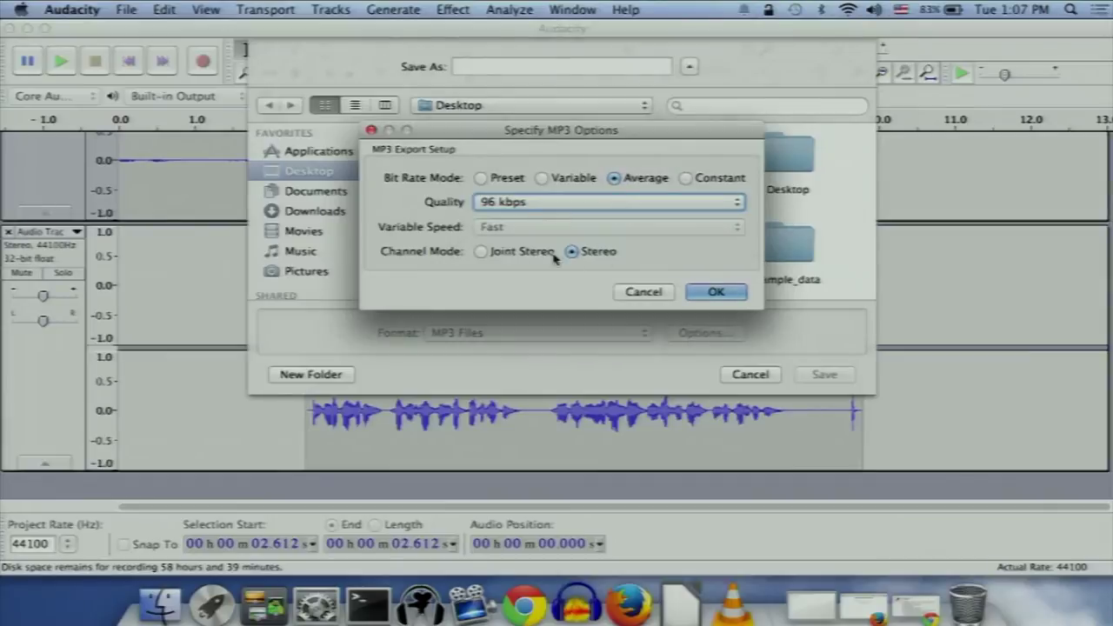
pyautogui.click(483, 252)
pyautogui.click(573, 251)
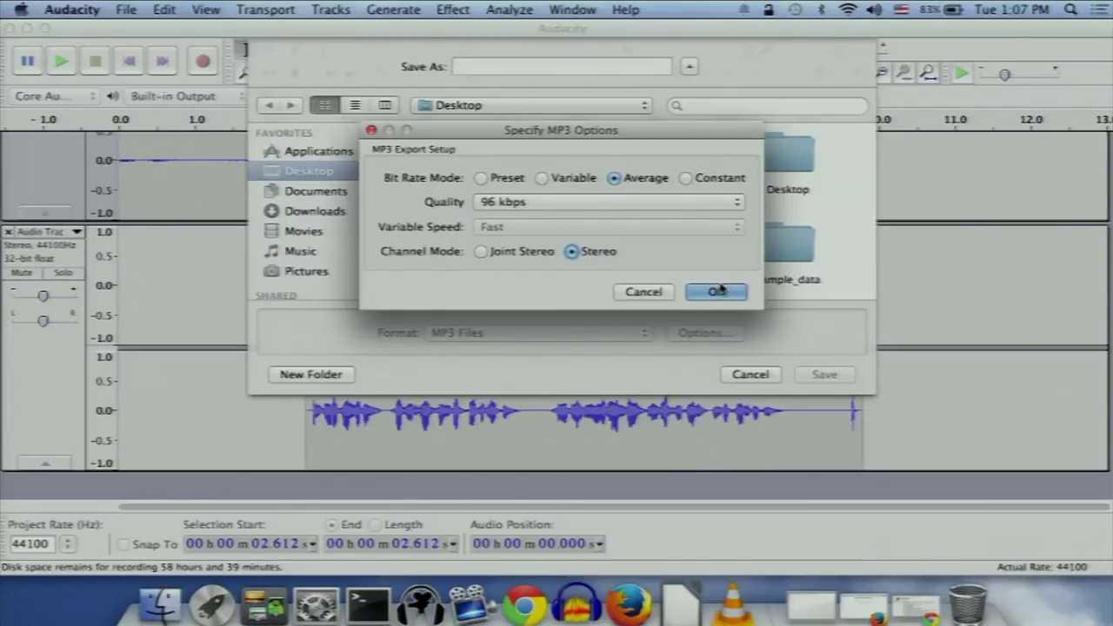
# Step: Cancel the MP3 options and the export, then close the project window
pyautogui.click(644, 292)
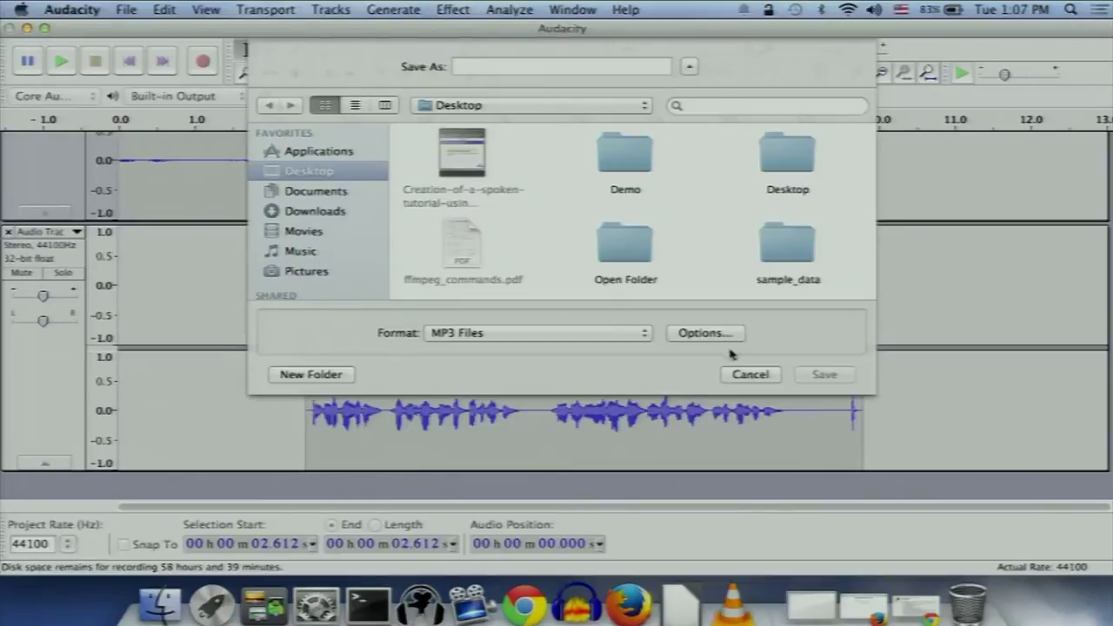
pyautogui.click(750, 375)
pyautogui.click(8, 27)
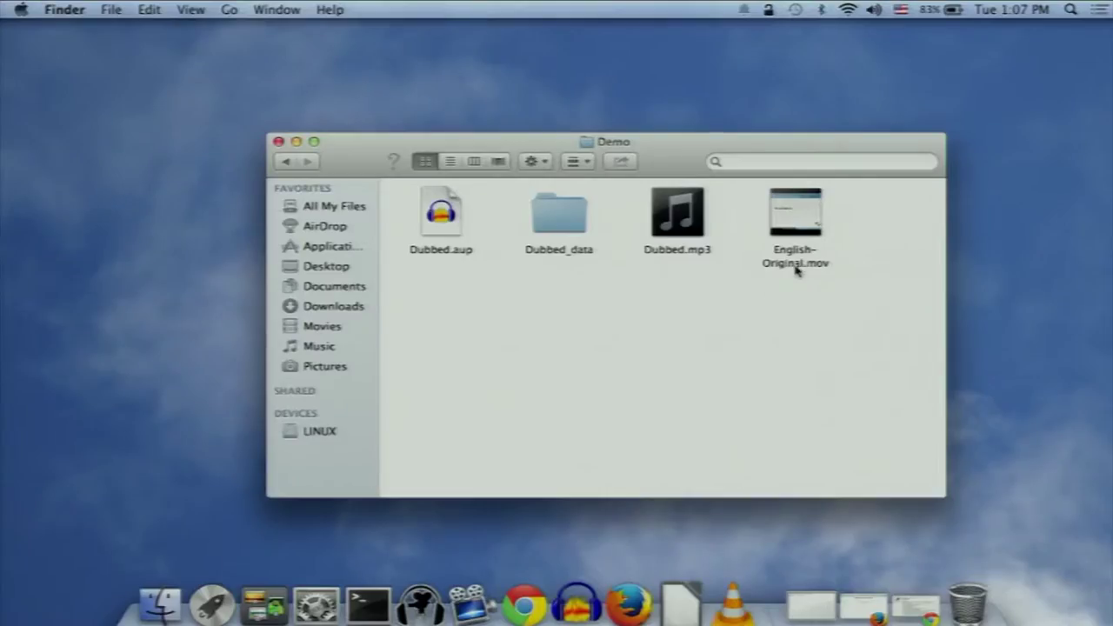
# Step: Briefly play English-Original.mov in QuickTime, then open the Dubbed.aup project
pyautogui.doubleClick(796, 270)
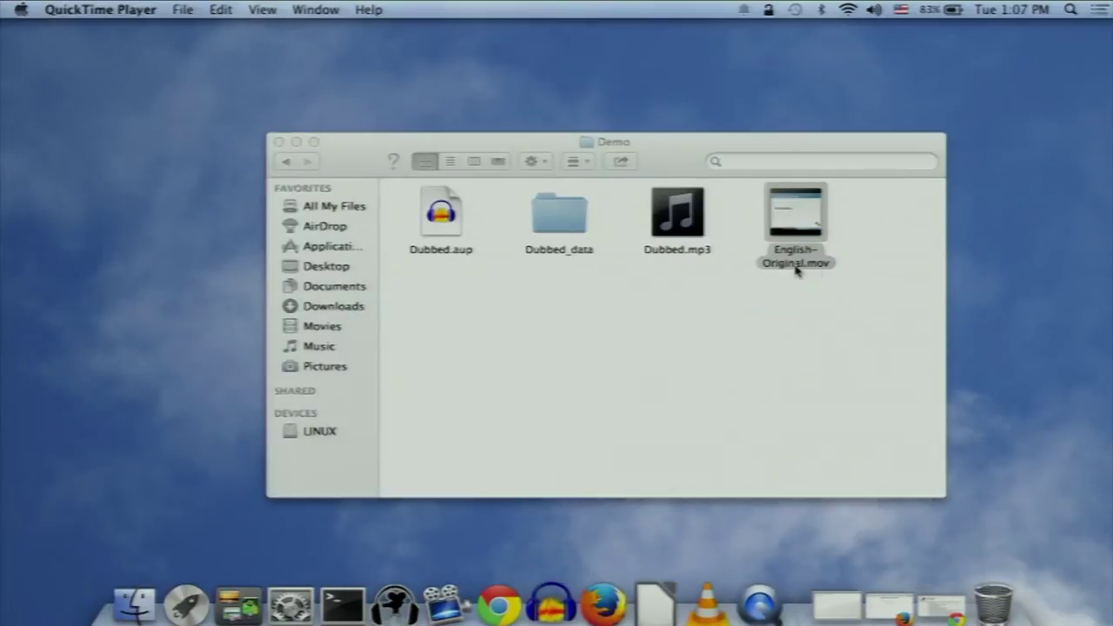
pyautogui.press('space')
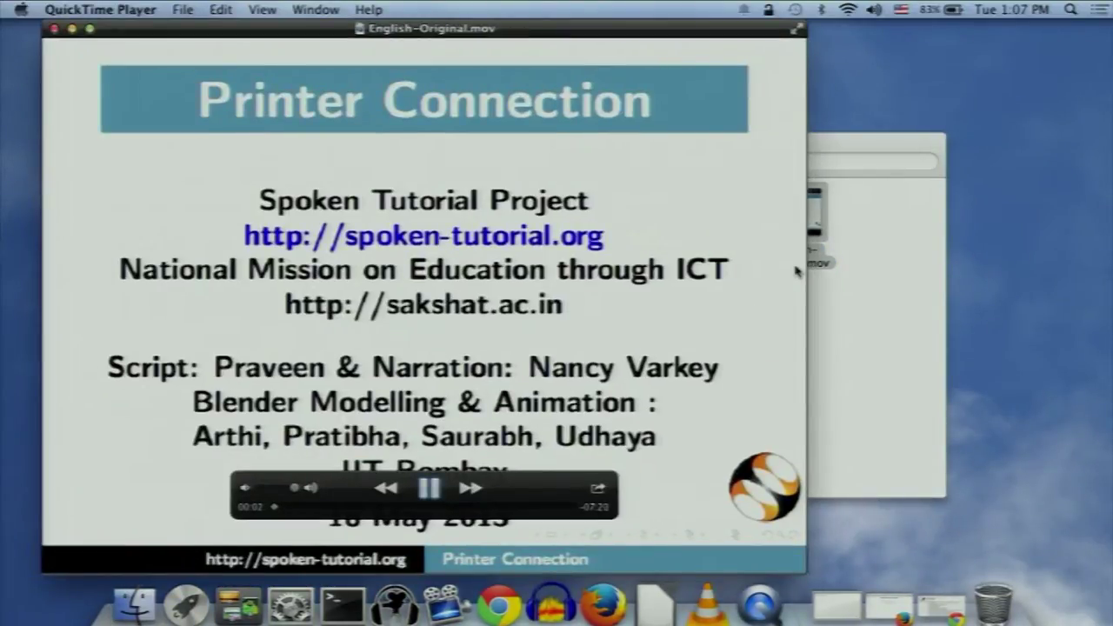
pyautogui.press('XF86AudioRaiseVolume')
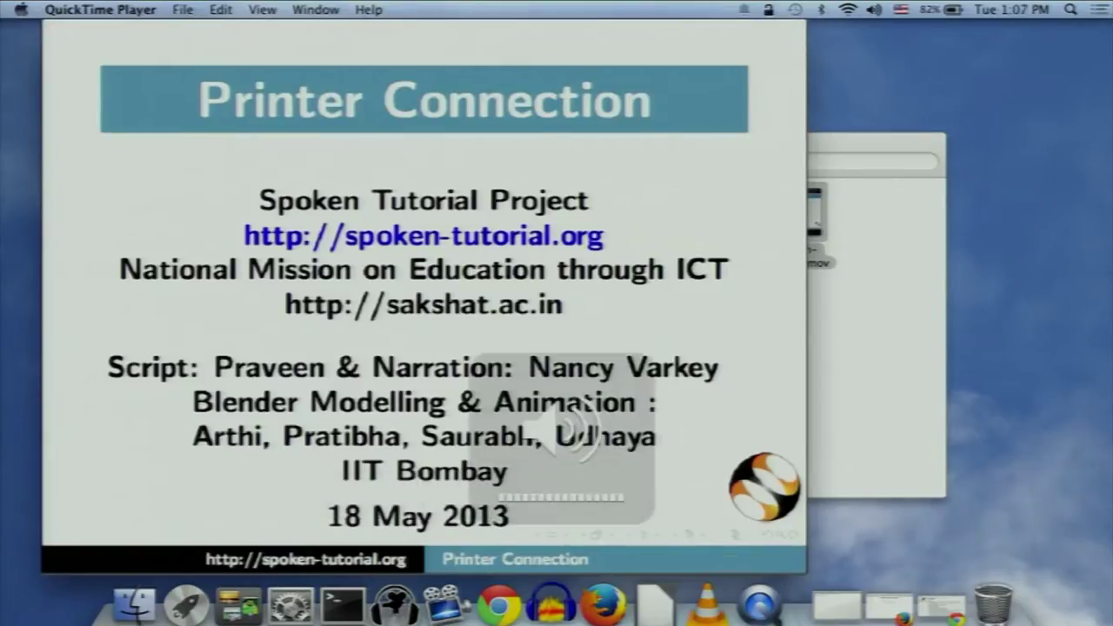
pyautogui.press('space')
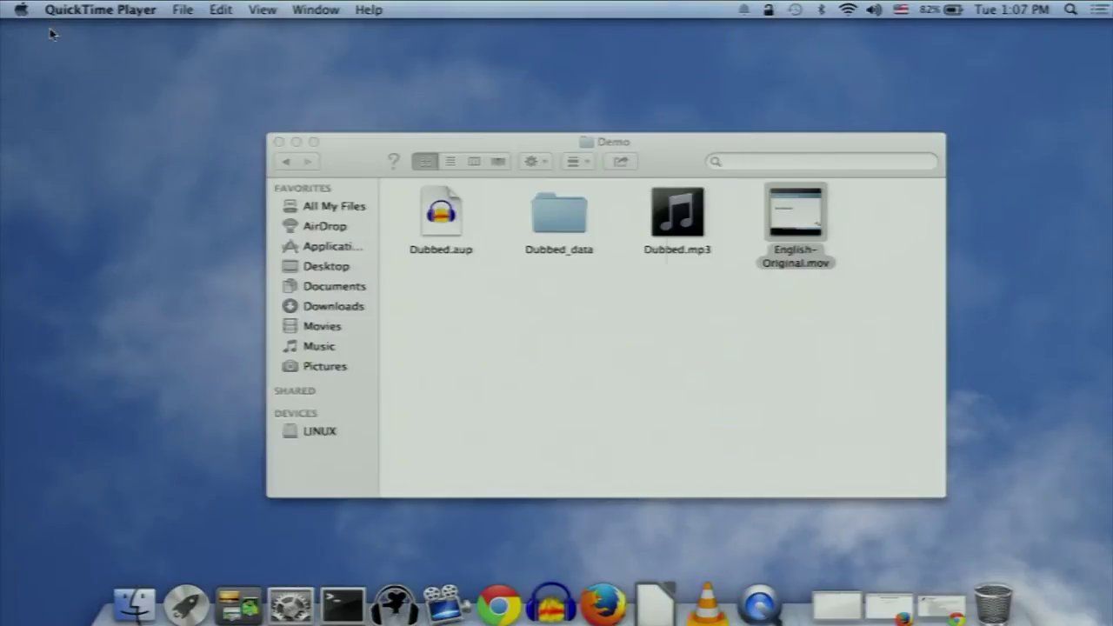
pyautogui.click(53, 28)
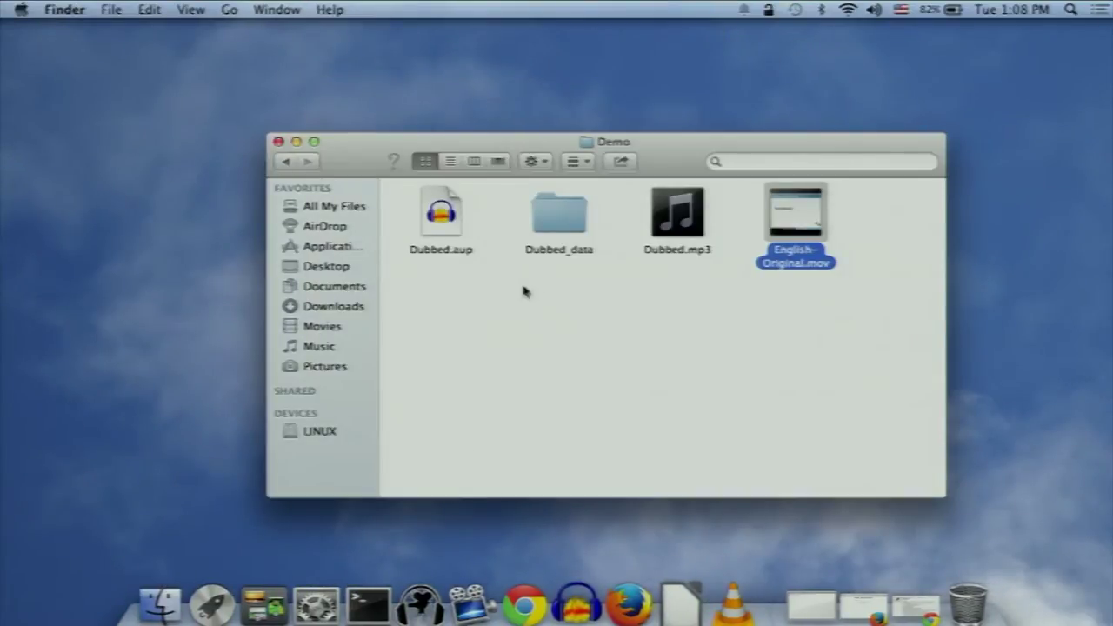
pyautogui.doubleClick(447, 224)
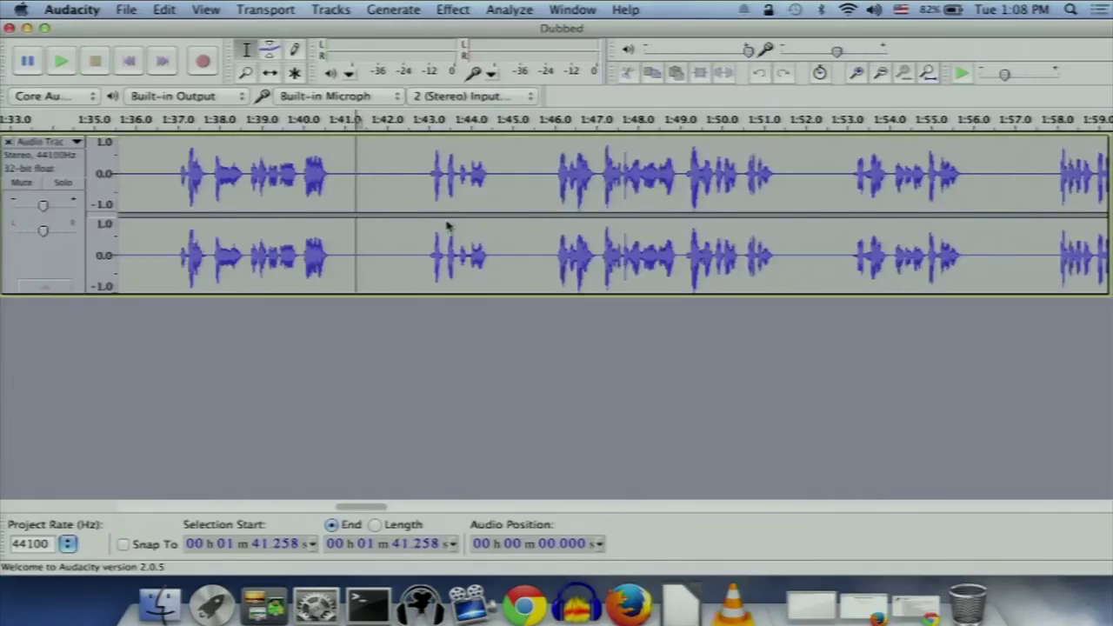
# Step: Play part of the Dubbed narration, then bring up the MP3 export options
pyautogui.press('space')
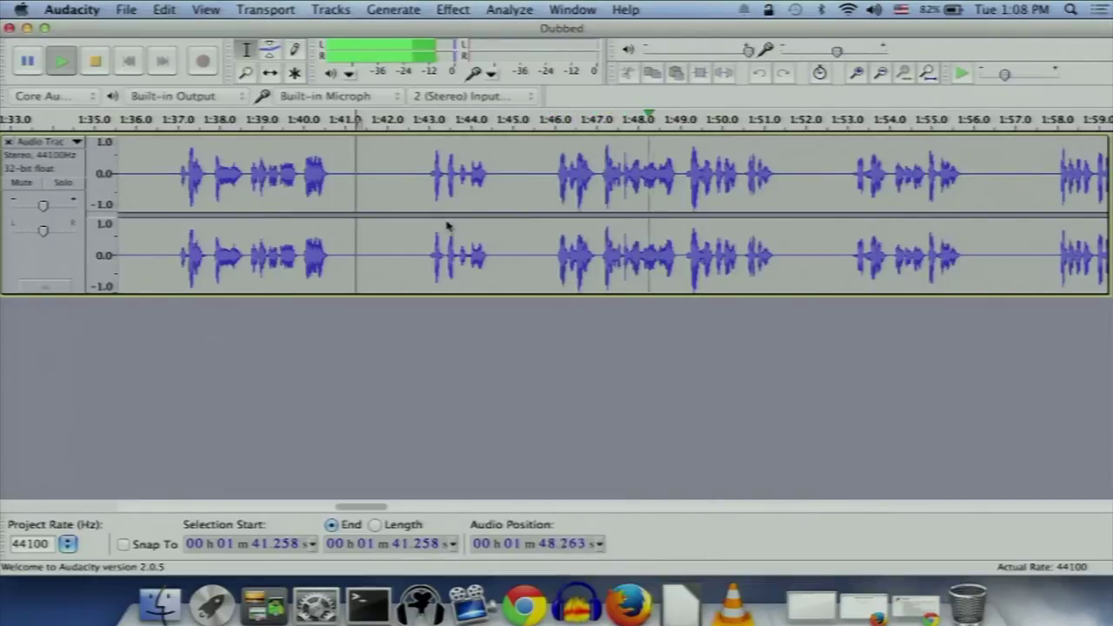
pyautogui.press('space')
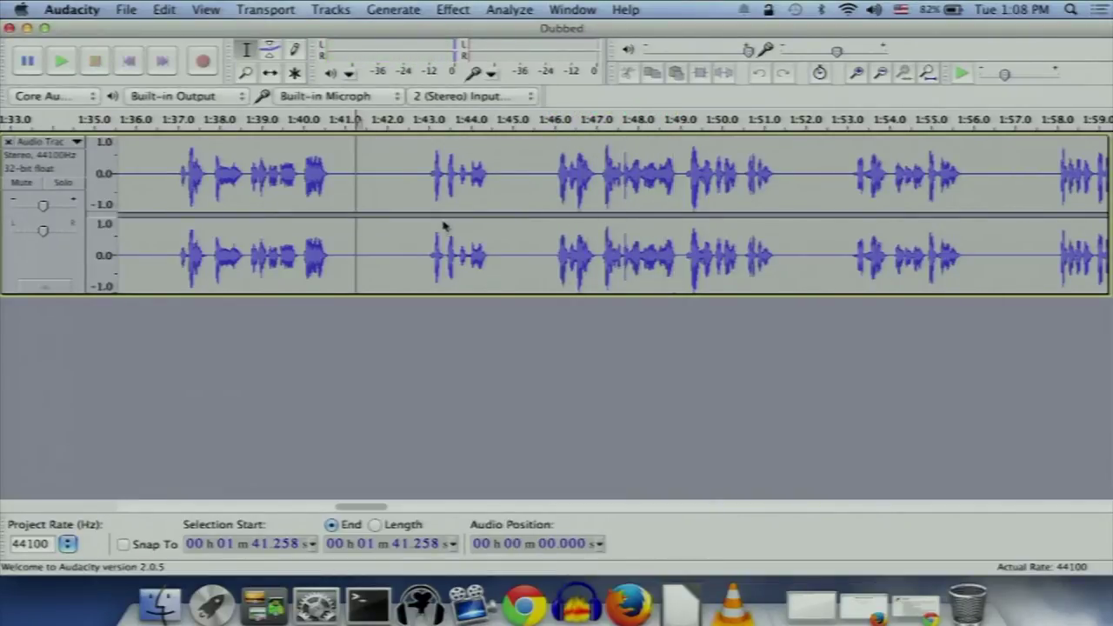
pyautogui.click(128, 10)
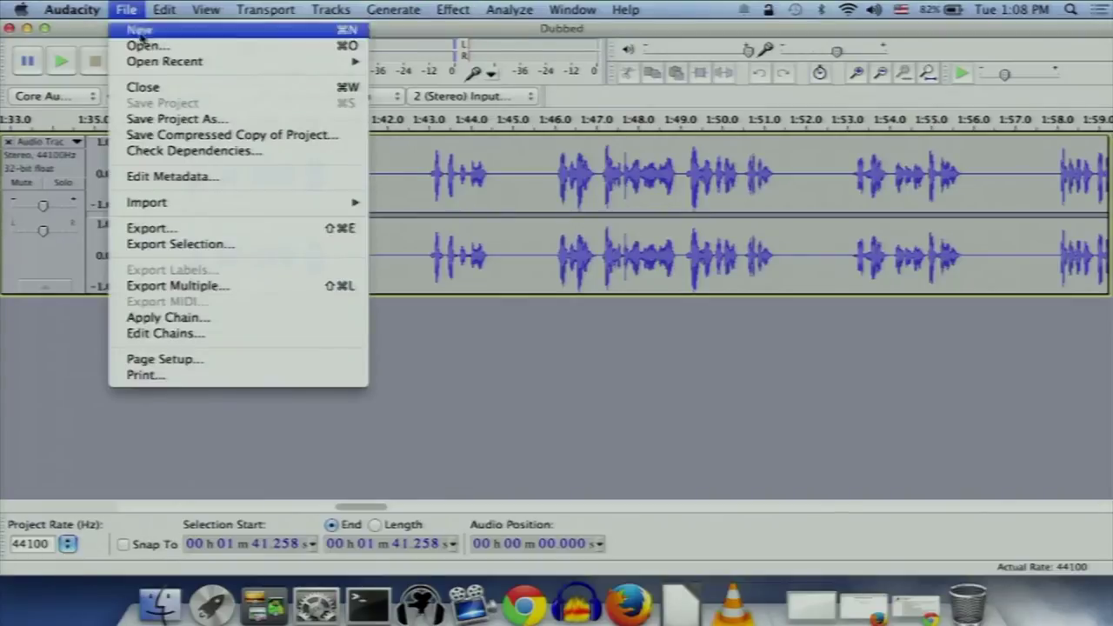
pyautogui.click(199, 229)
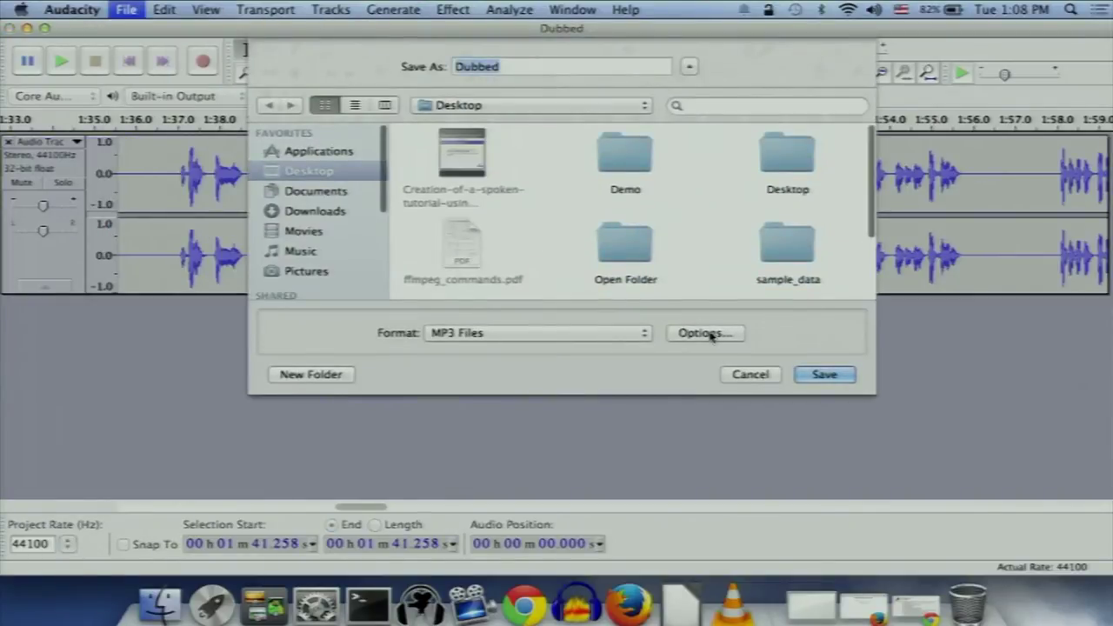
pyautogui.click(707, 335)
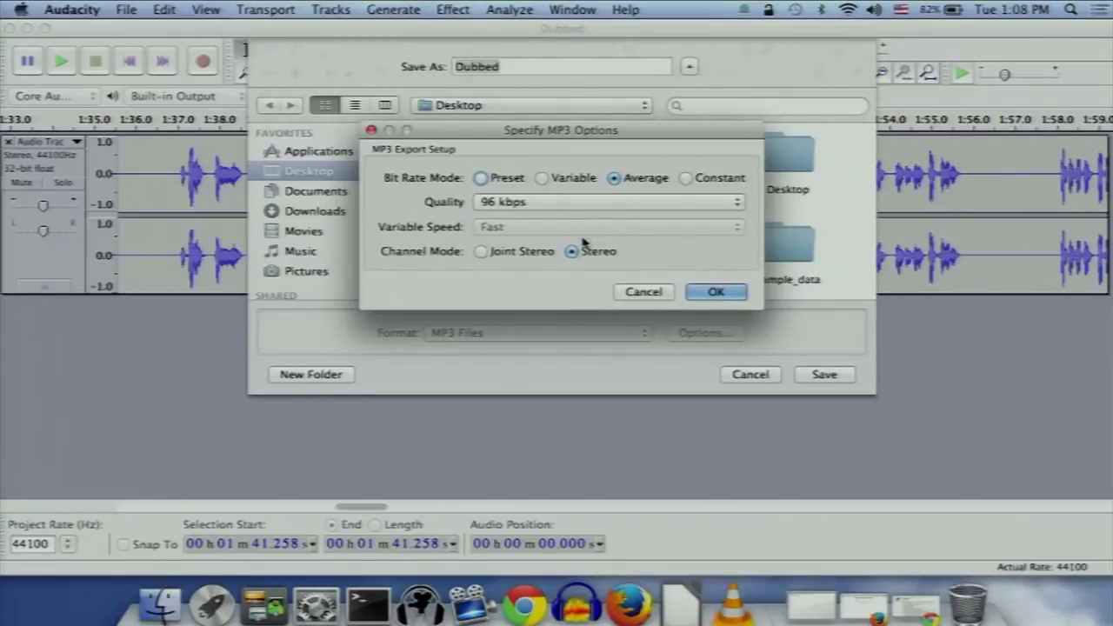
# Step: Cancel both export dialogs and close the project window
pyautogui.click(642, 293)
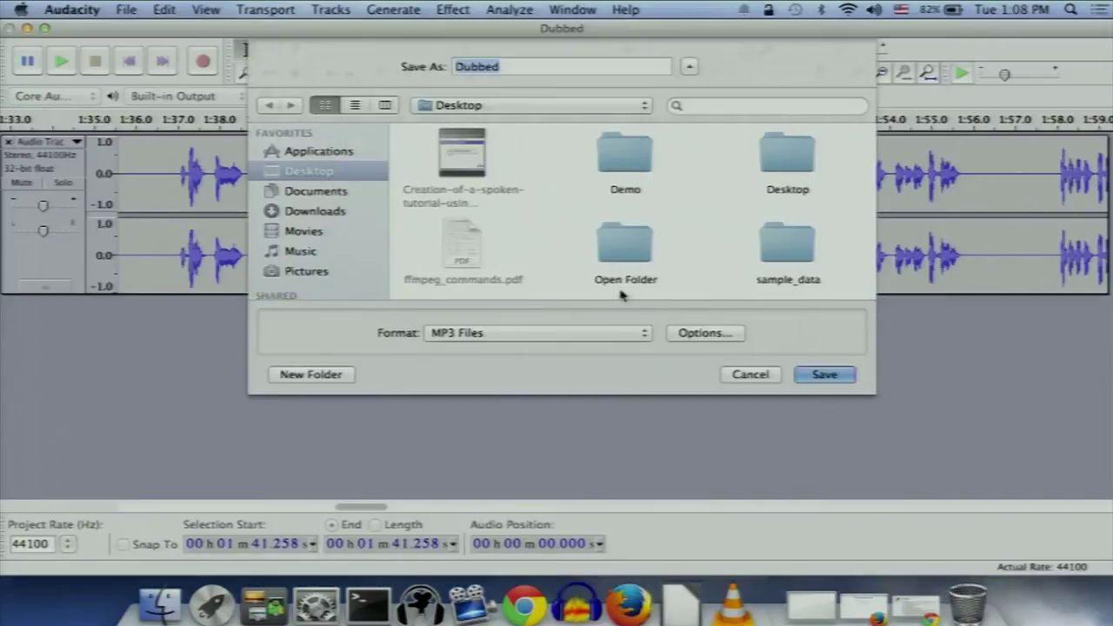
pyautogui.click(739, 375)
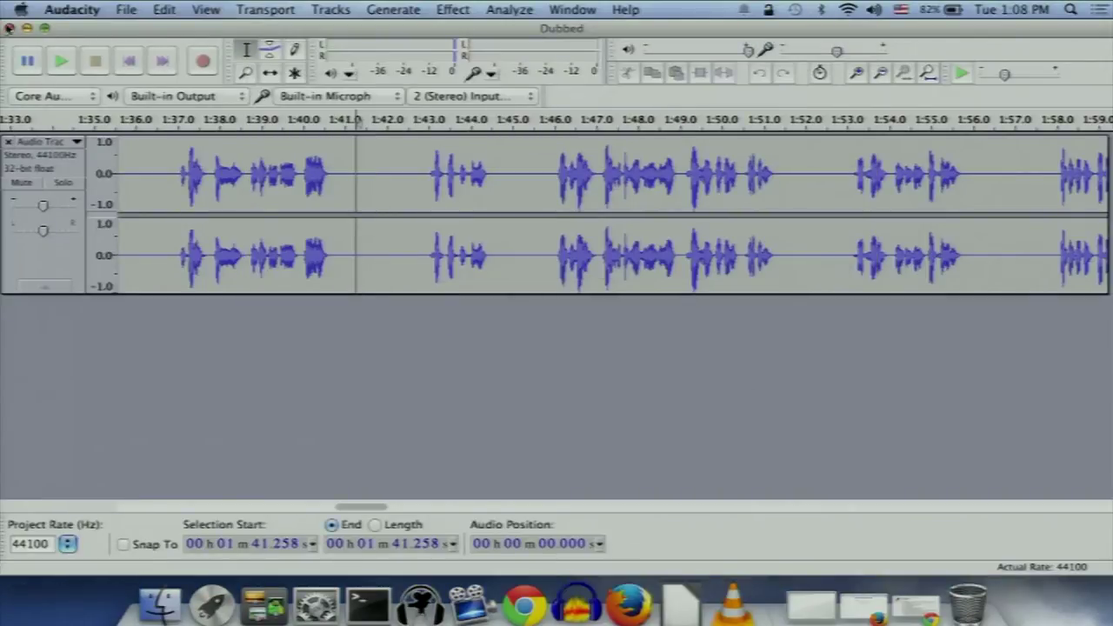
pyautogui.click(10, 28)
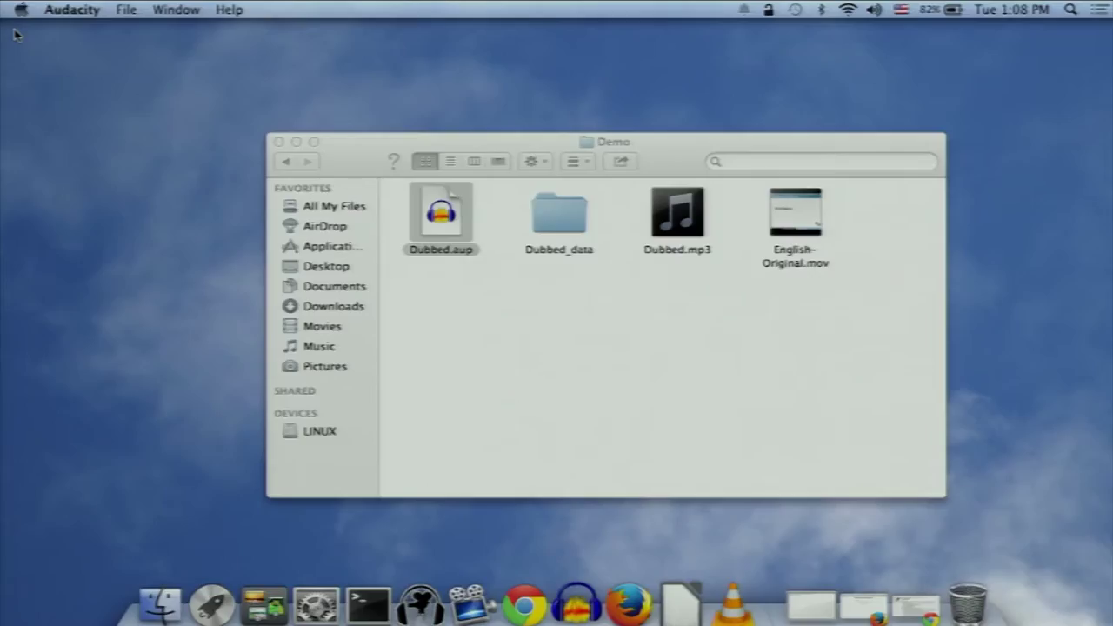
# Step: Open Dubbed.mp3 from the Demo folder with VLC (2.1.4)
pyautogui.click(667, 228)
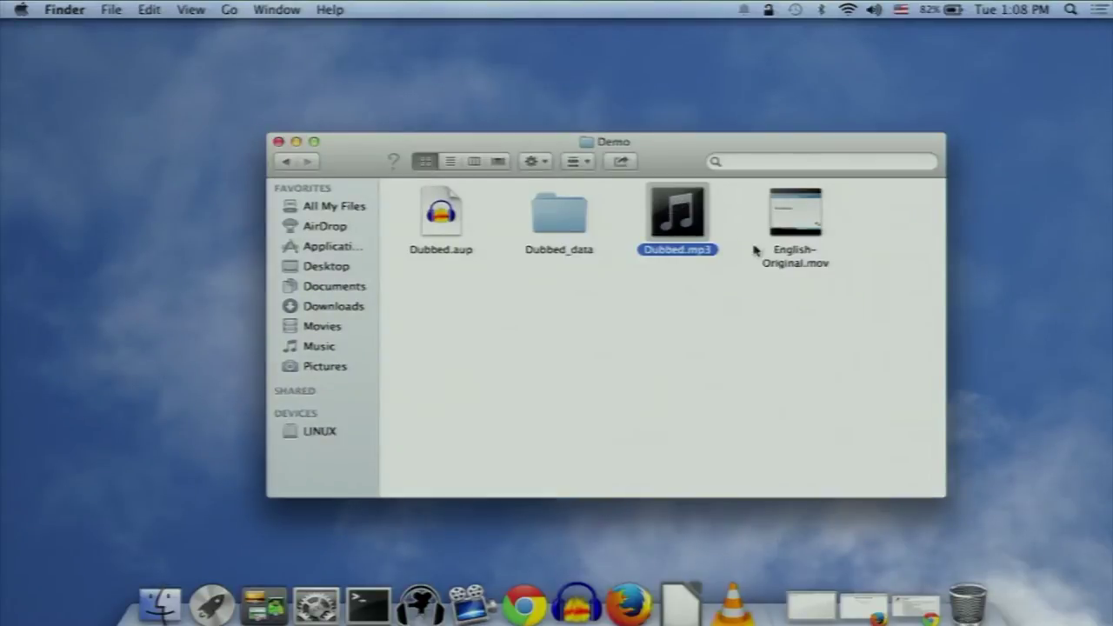
pyautogui.click(802, 257)
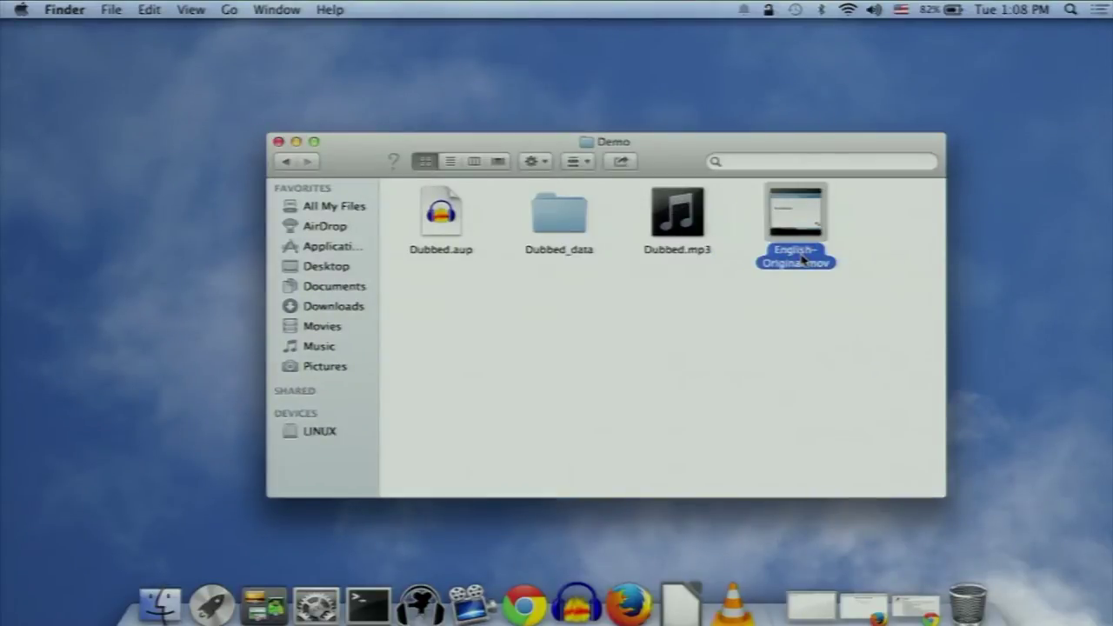
pyautogui.click(686, 258)
pyautogui.rightClick(687, 256)
pyautogui.moveTo(721, 254)
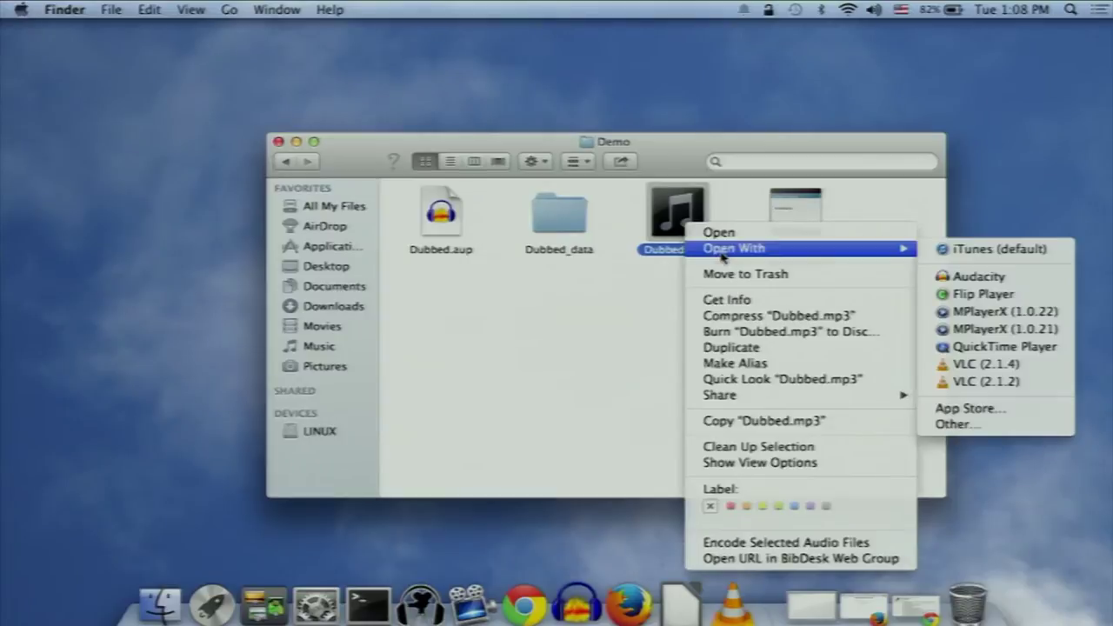
pyautogui.click(1039, 367)
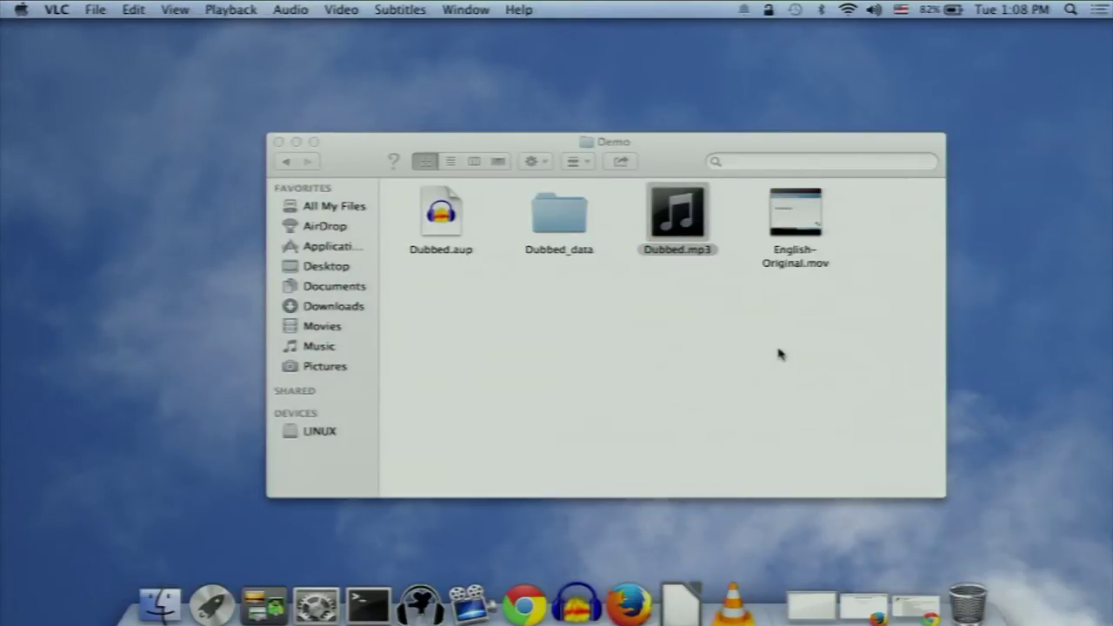
# Step: Check Dubbed.mp3 in VLC's playlist, close it, and return to the Demo folder
pyautogui.click(733, 606)
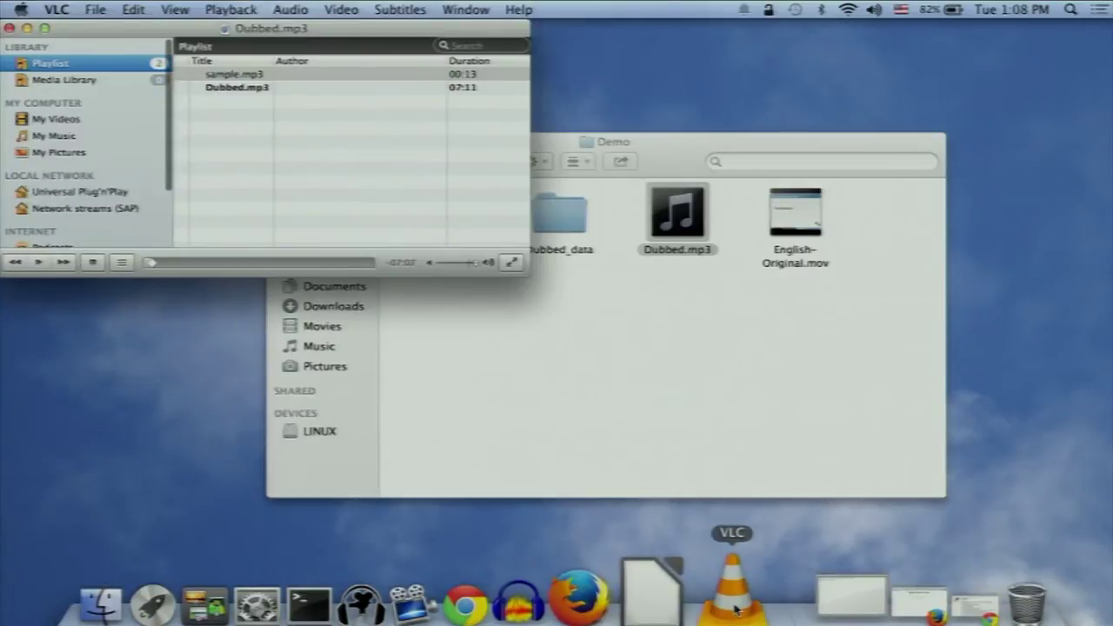
pyautogui.click(8, 29)
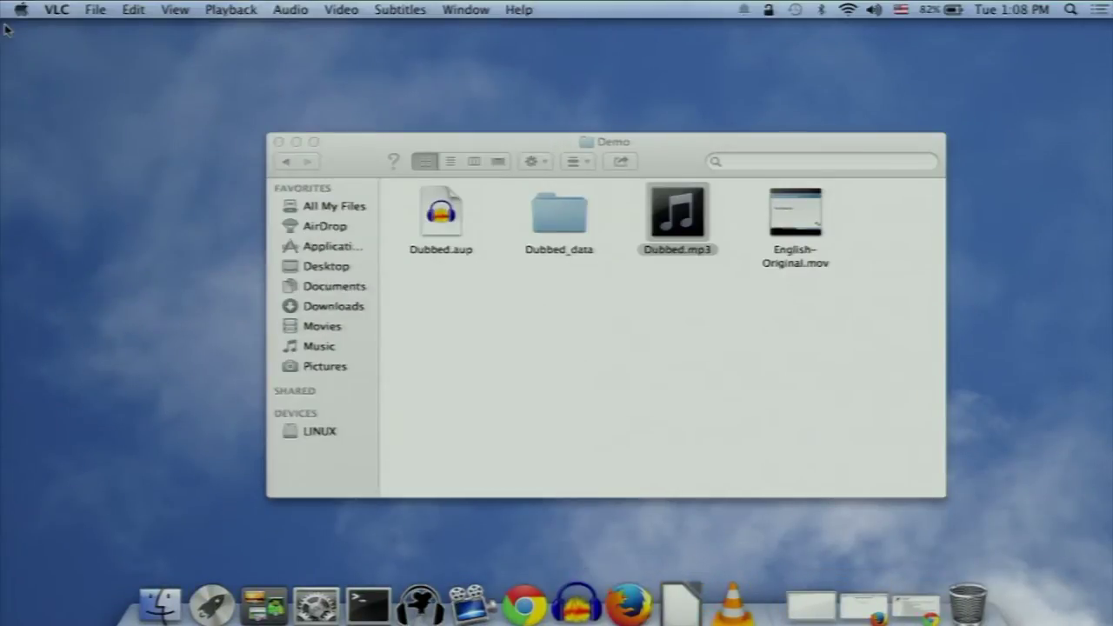
pyautogui.click(676, 432)
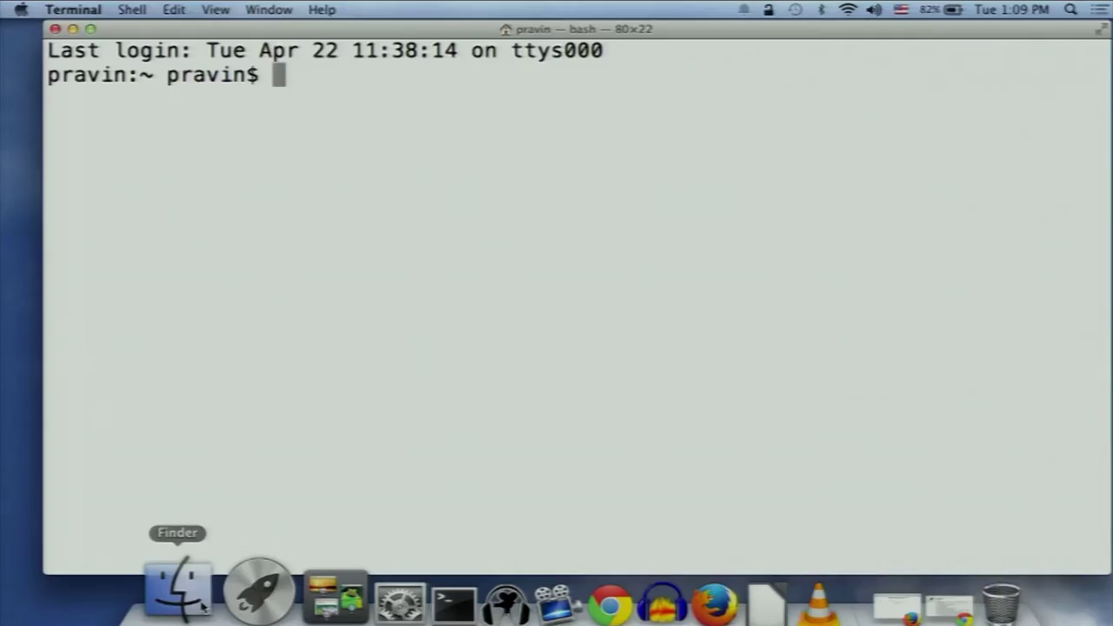
# Step: Type ffmpeg at the bash prompt, then bring back the browser window
pyautogui.write('ffmpeg')
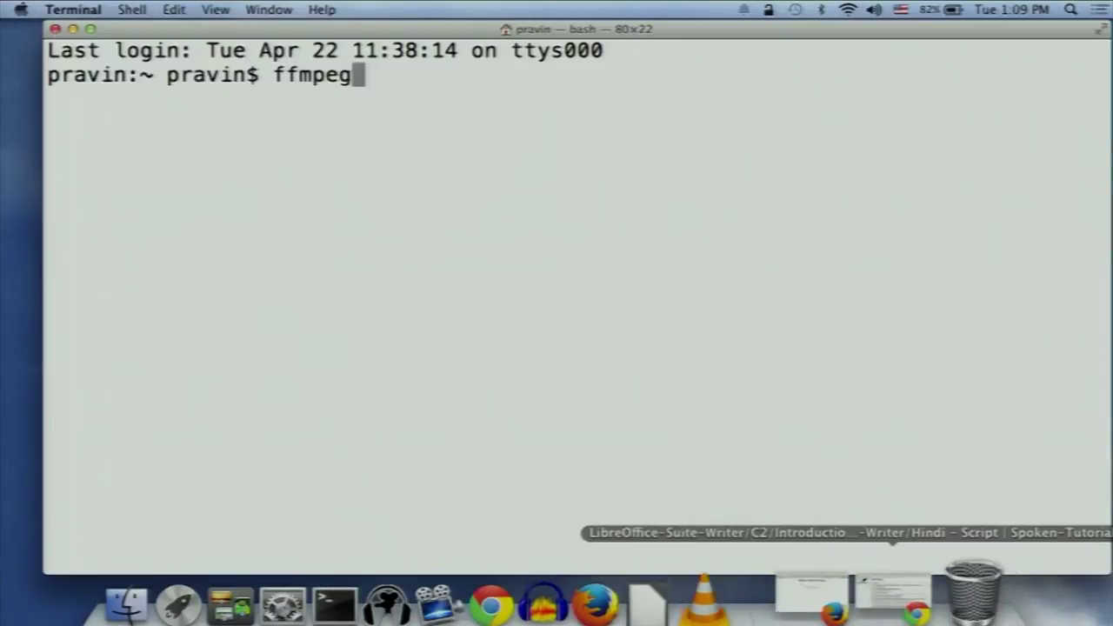
pyautogui.click(890, 604)
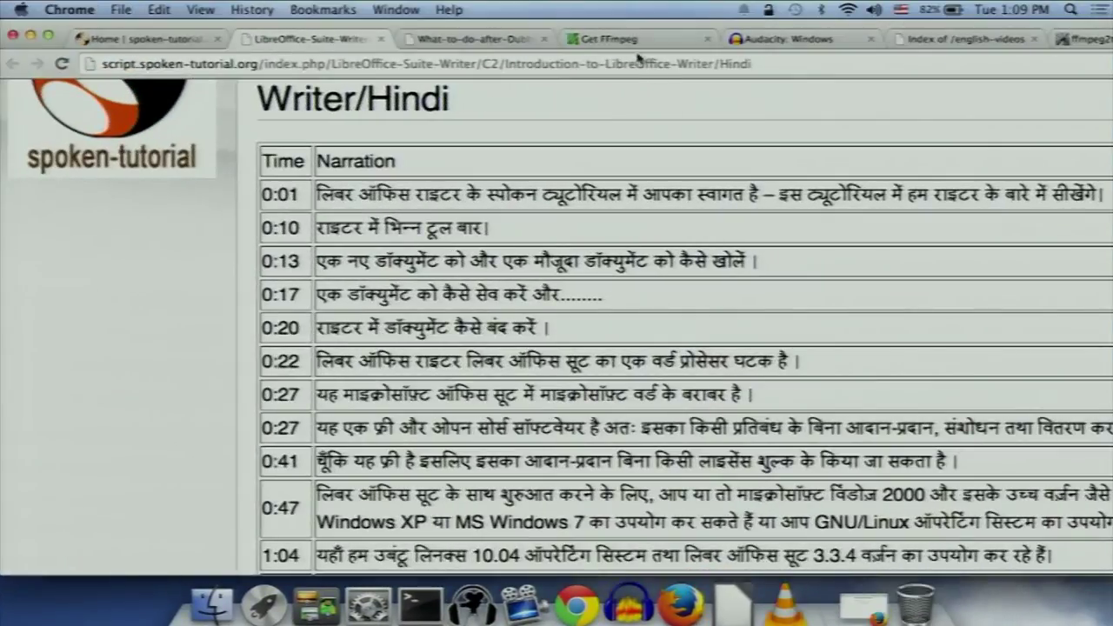
pyautogui.click(633, 40)
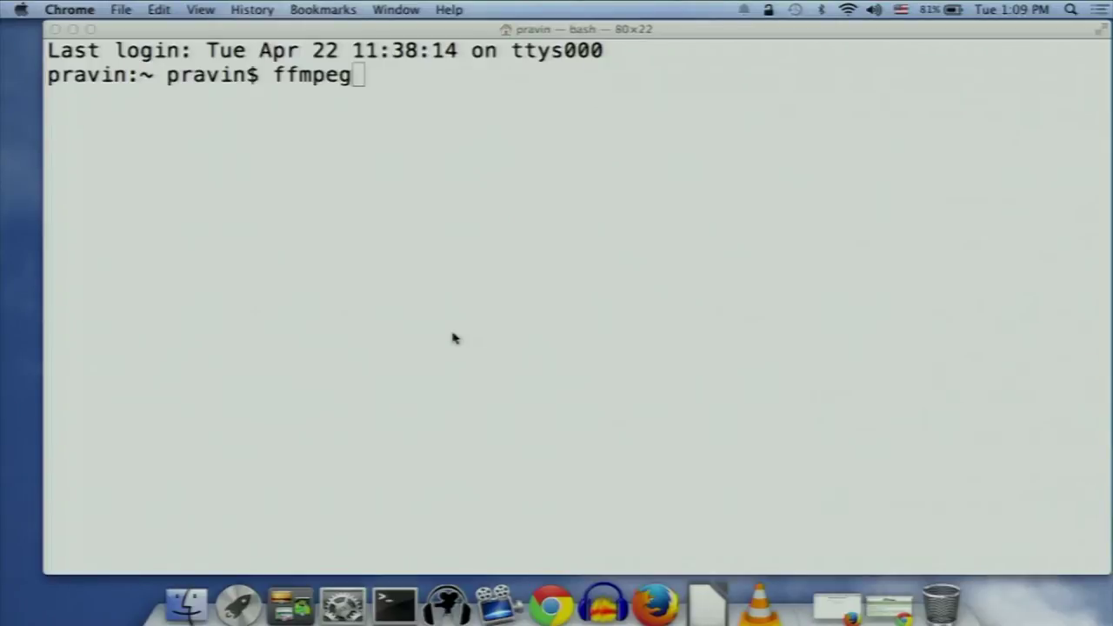
# Step: Clear the partial ffmpeg command and change into the Desktop/Demo folder
pyautogui.click(394, 198)
pyautogui.write('-')
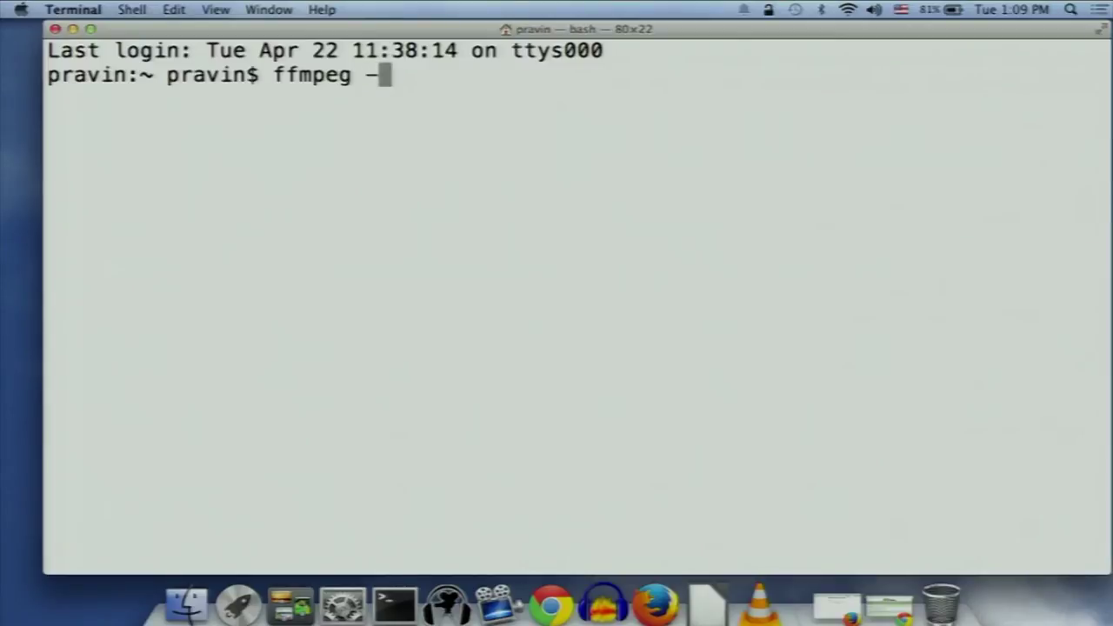
pyautogui.write('i')
pyautogui.press('BackSpace')
pyautogui.press('BackSpace')
pyautogui.press('BackSpace')
pyautogui.press('BackSpace')
pyautogui.press('BackSpace')
pyautogui.press('BackSpace')
pyautogui.press('BackSpace')
pyautogui.press('BackSpace')
pyautogui.press('BackSpace')
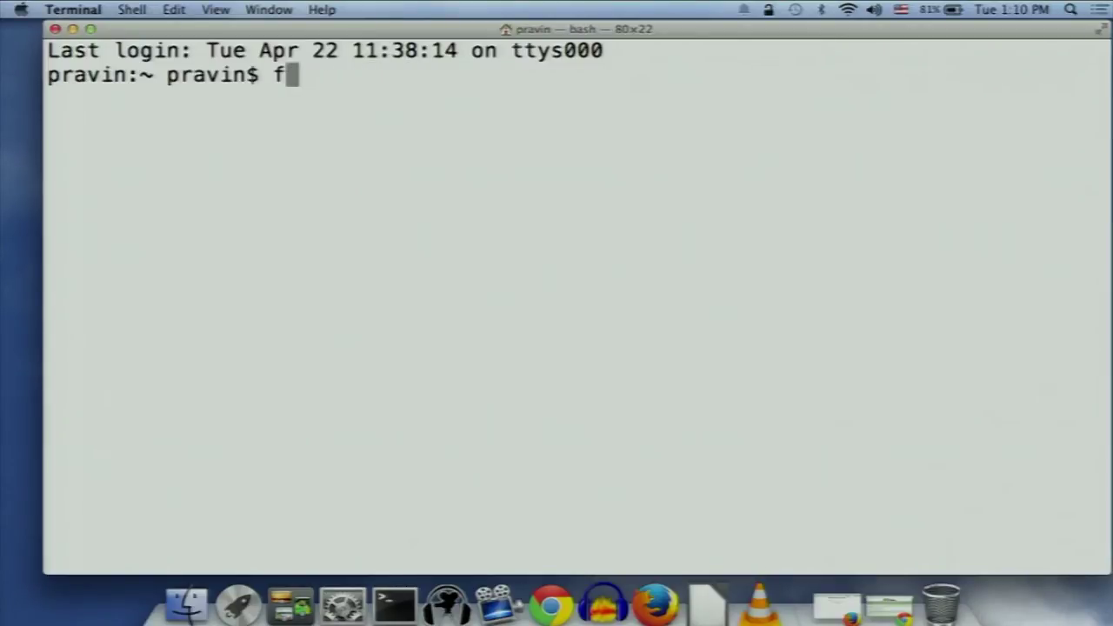
pyautogui.press('BackSpace')
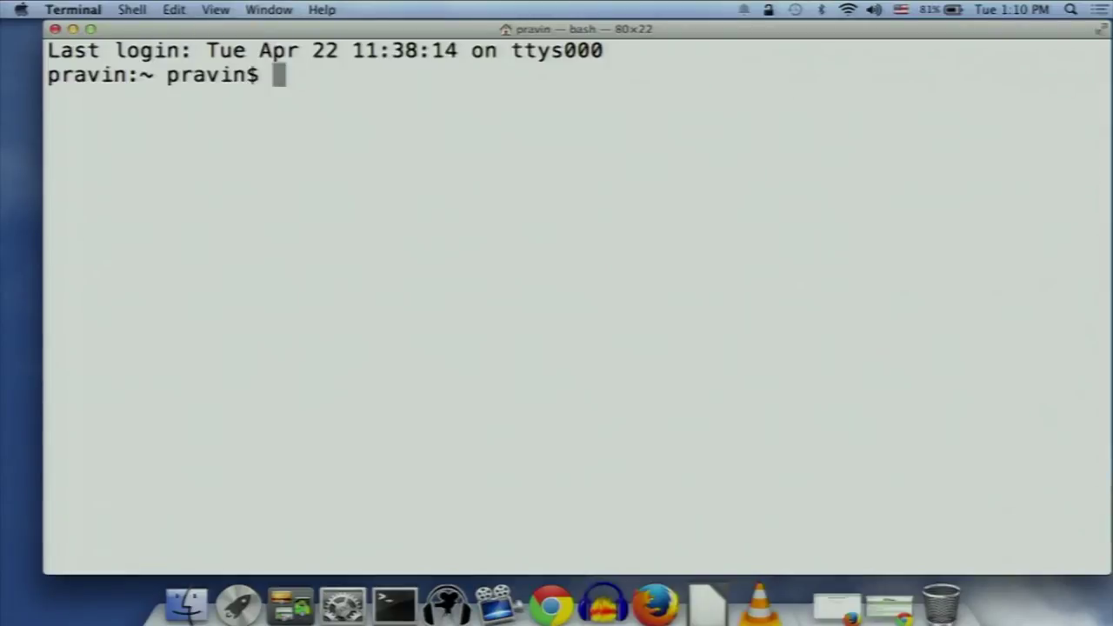
pyautogui.write('cd De')
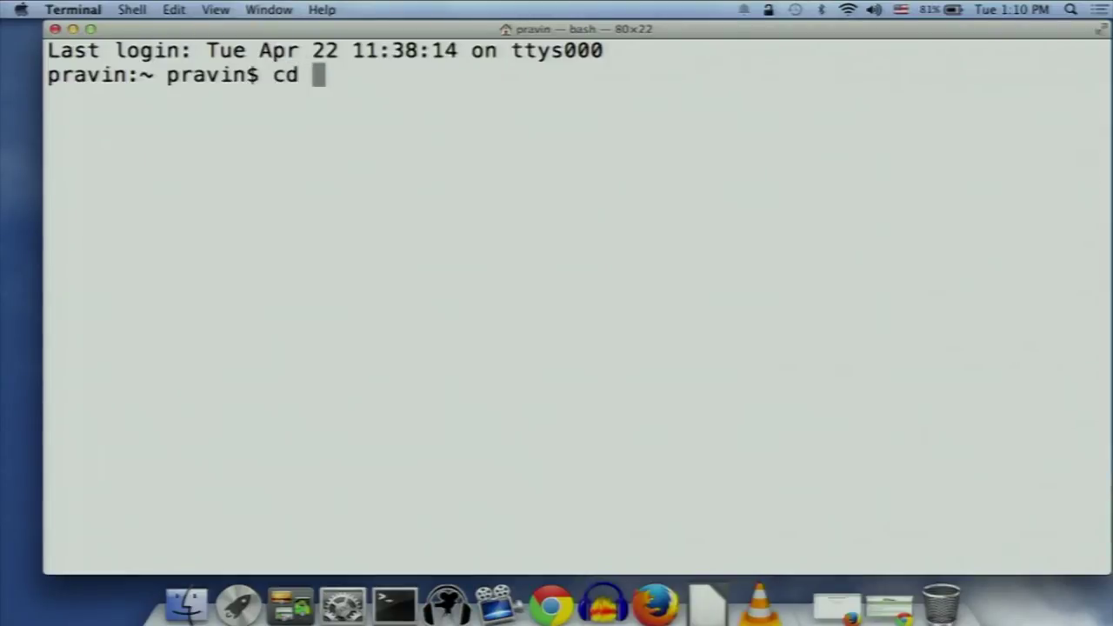
pyautogui.press('Tab')
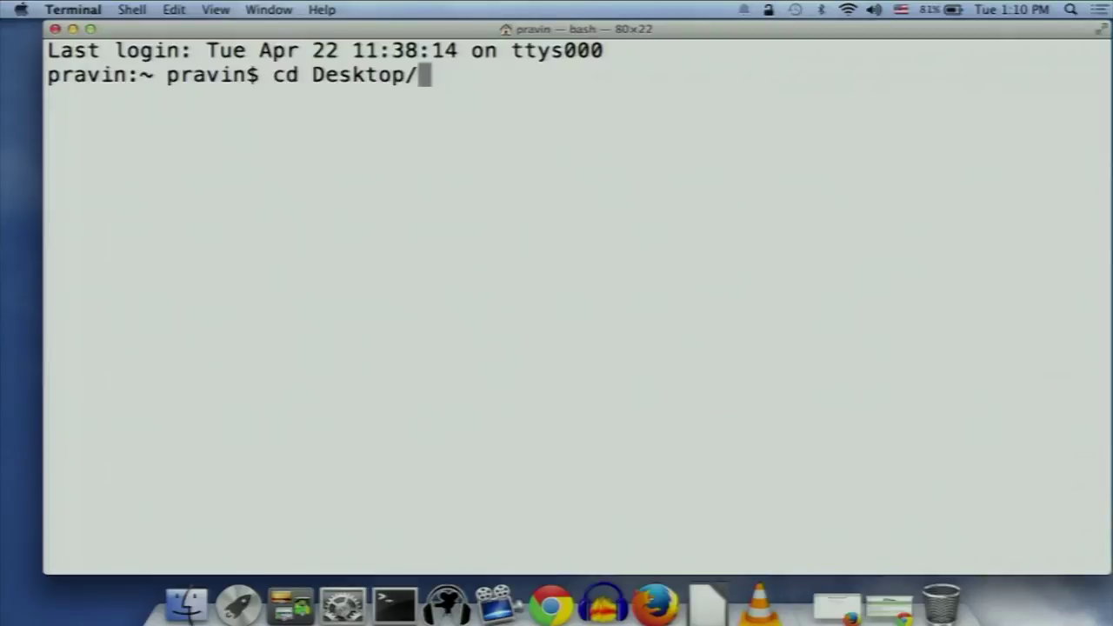
pyautogui.write('Demo')
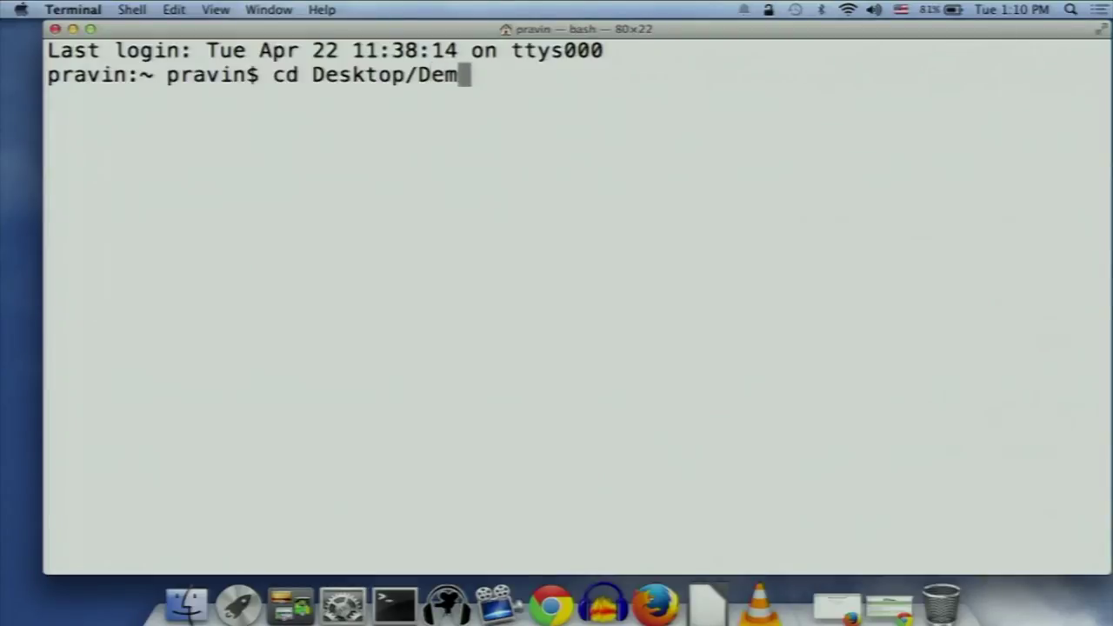
pyautogui.press('Tab')
pyautogui.press('Return')
# Step: List the folder: Dubbed.aup, Dubbed.mp3, Dubbed_data and English-Original.mov
pyautogui.write('ls')
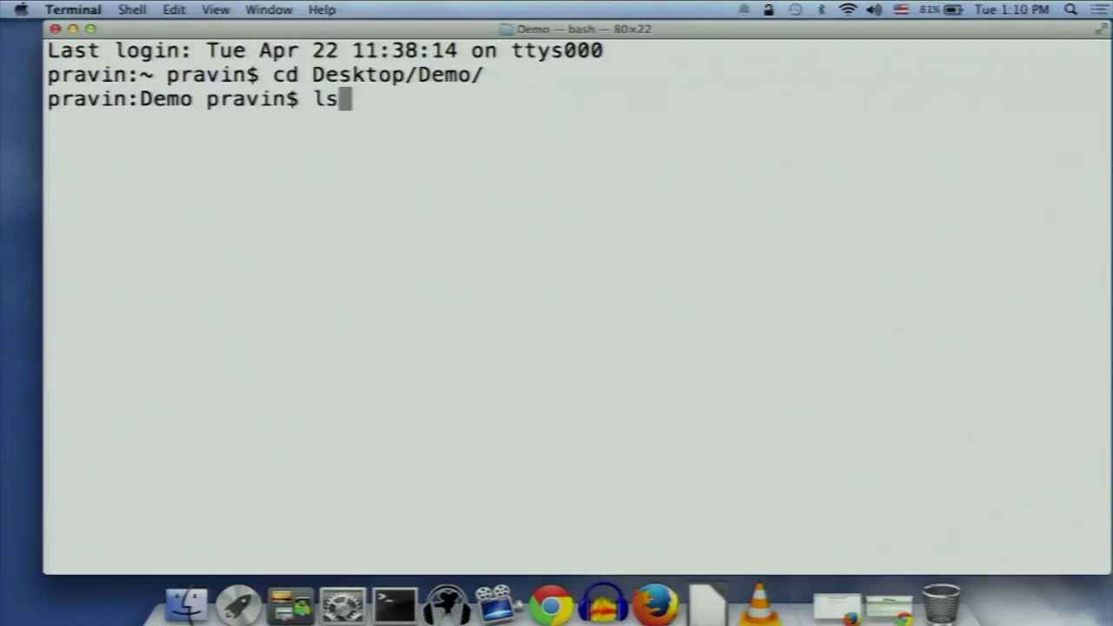
pyautogui.press('Return')
pyautogui.moveTo(181, 149); pyautogui.dragTo(41, 153)
pyautogui.moveTo(353, 144); pyautogui.dragTo(650, 144)
pyautogui.moveTo(530, 128); pyautogui.dragTo(44, 126)
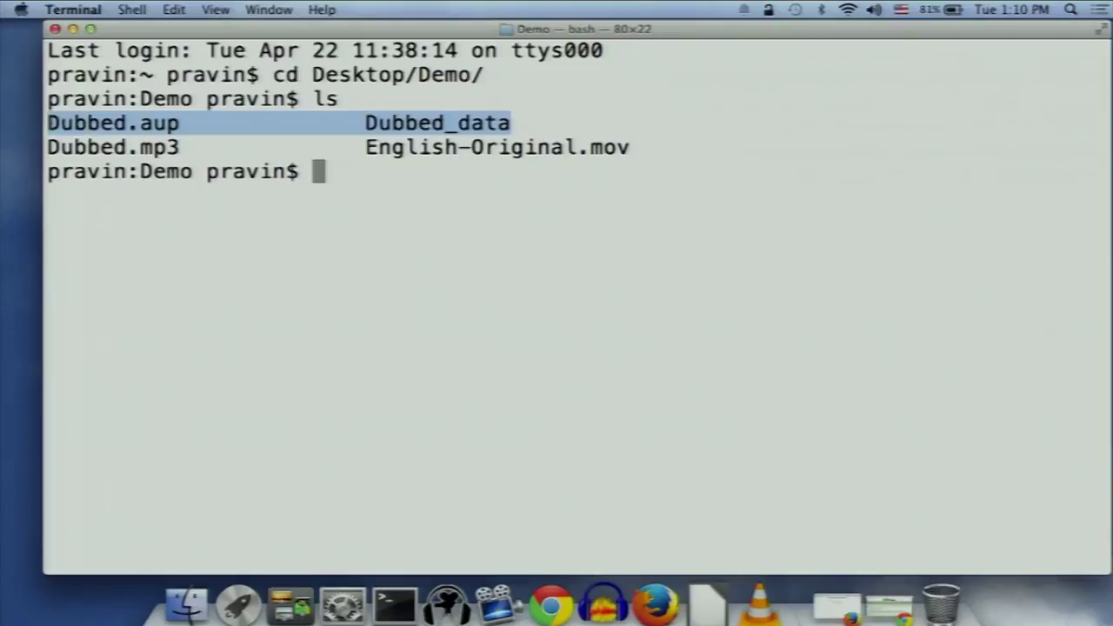
pyautogui.click(450, 224)
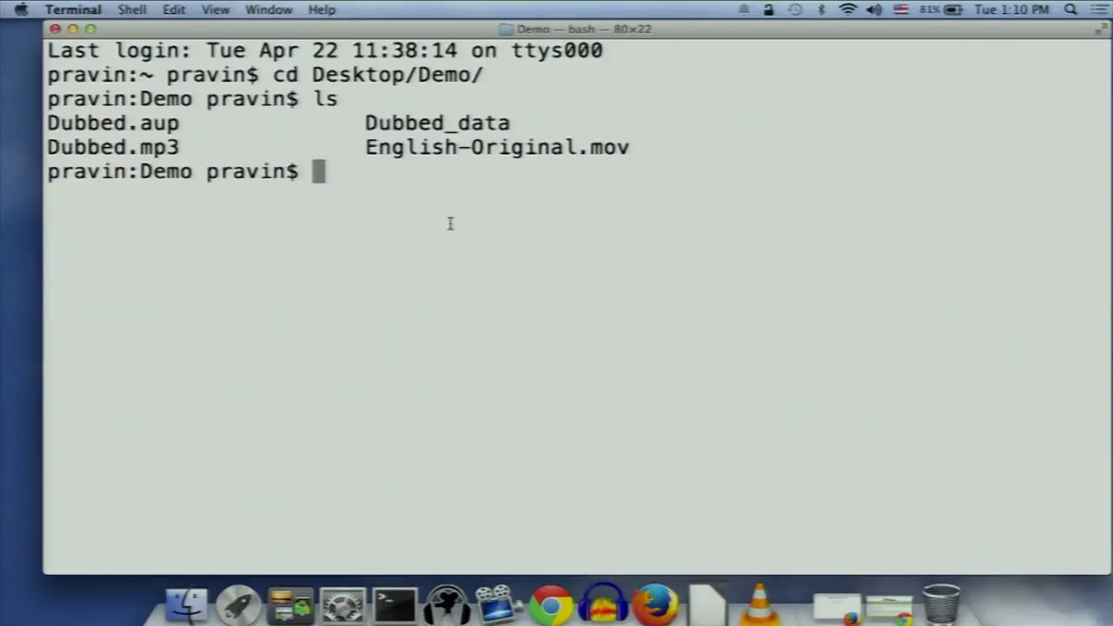
# Step: Start the command as /Applications/ffmpeg -i English-Original.mov
pyautogui.write('/Ap')
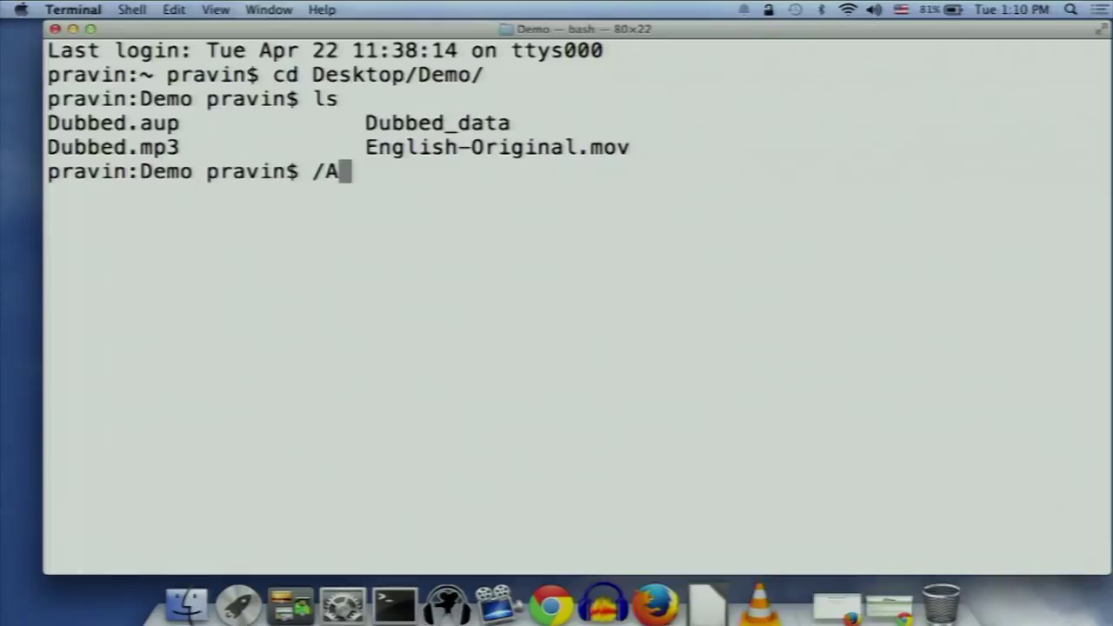
pyautogui.press('Tab')
pyautogui.write('f')
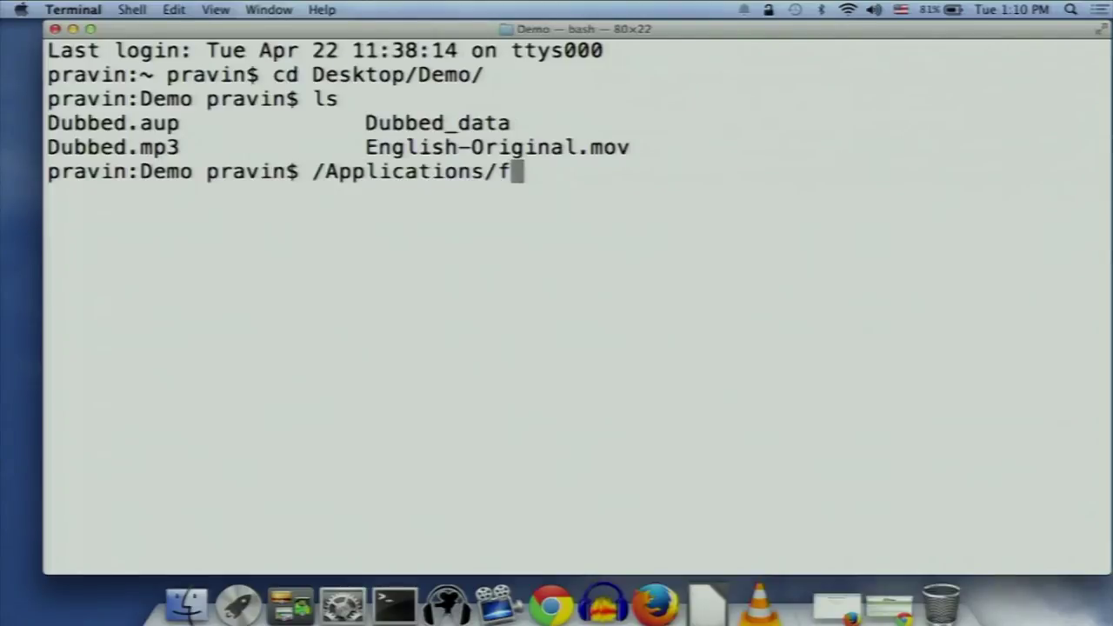
pyautogui.press('Tab')
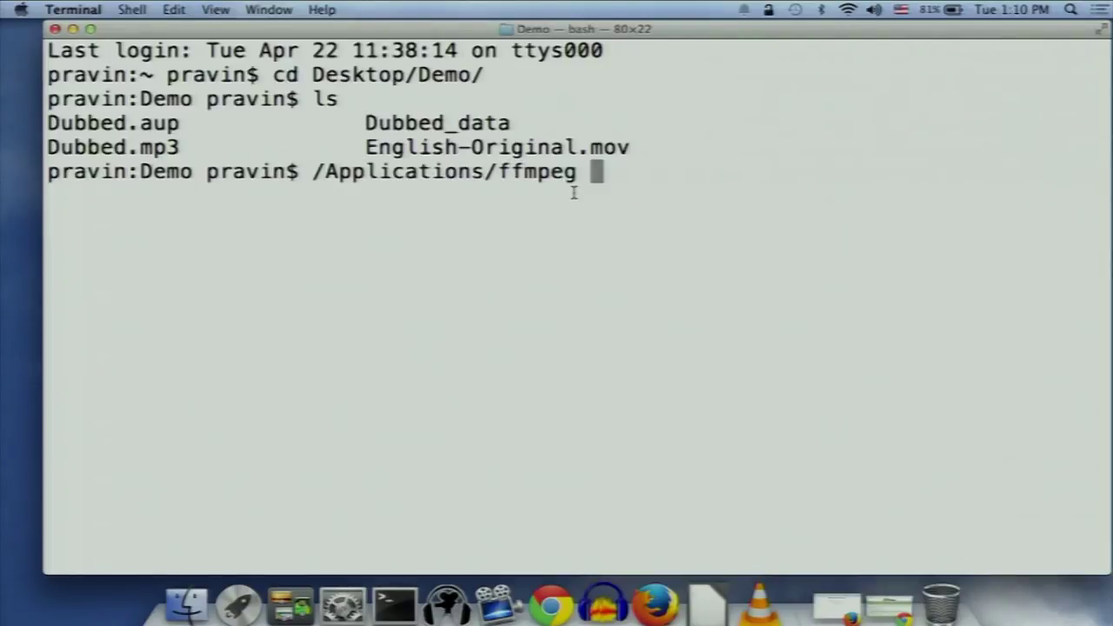
pyautogui.write('-i')
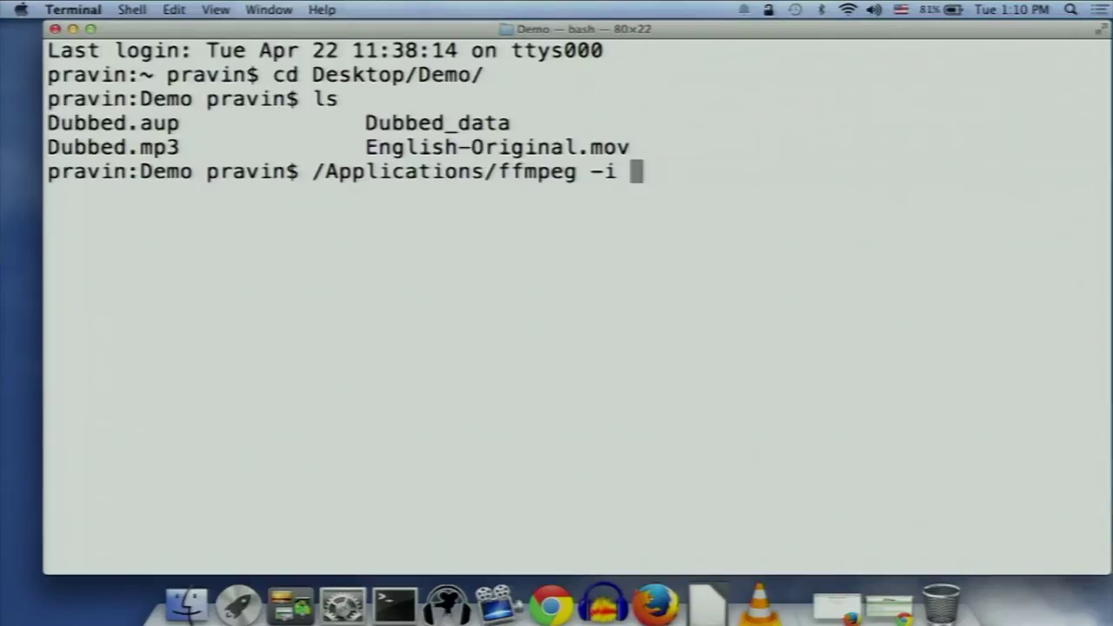
pyautogui.write('E')
pyautogui.press('Tab')
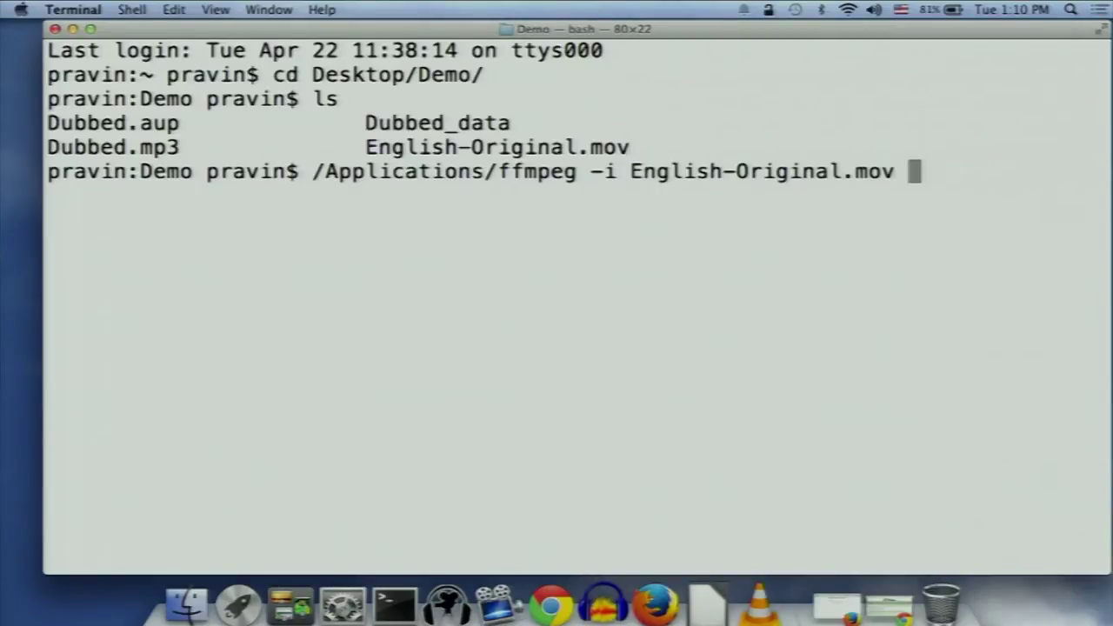
pyautogui.moveTo(577, 171); pyautogui.dragTo(313, 172)
pyautogui.moveTo(591, 172); pyautogui.dragTo(904, 159)
pyautogui.click(915, 172)
# Step: Append -vcodec copy -an to copy the video stream and drop the audio
pyautogui.write('-')
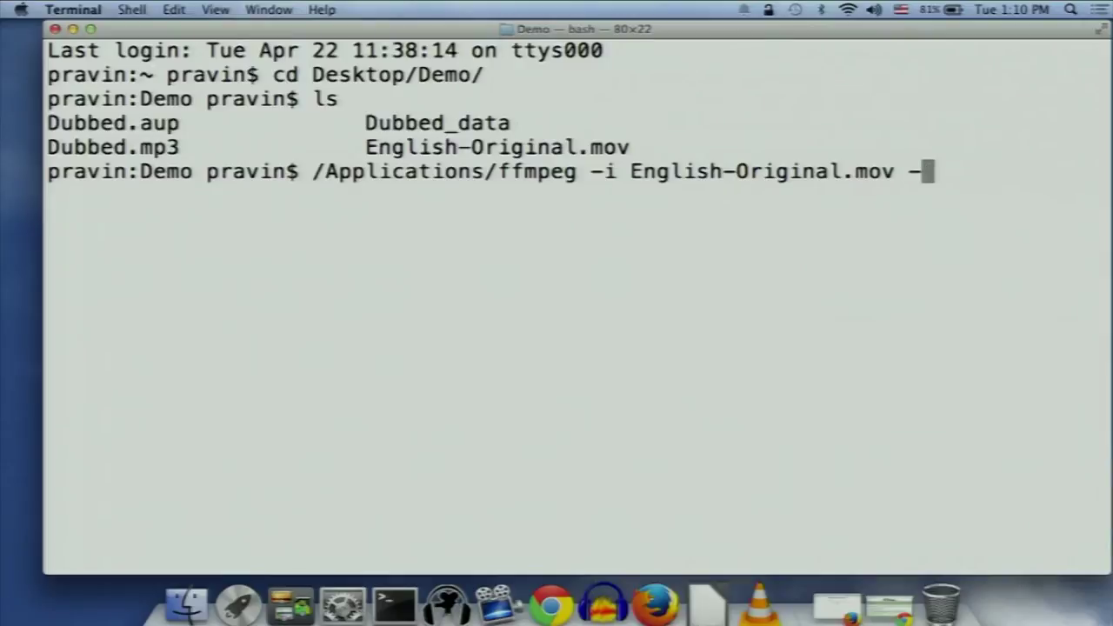
pyautogui.write('vcodec')
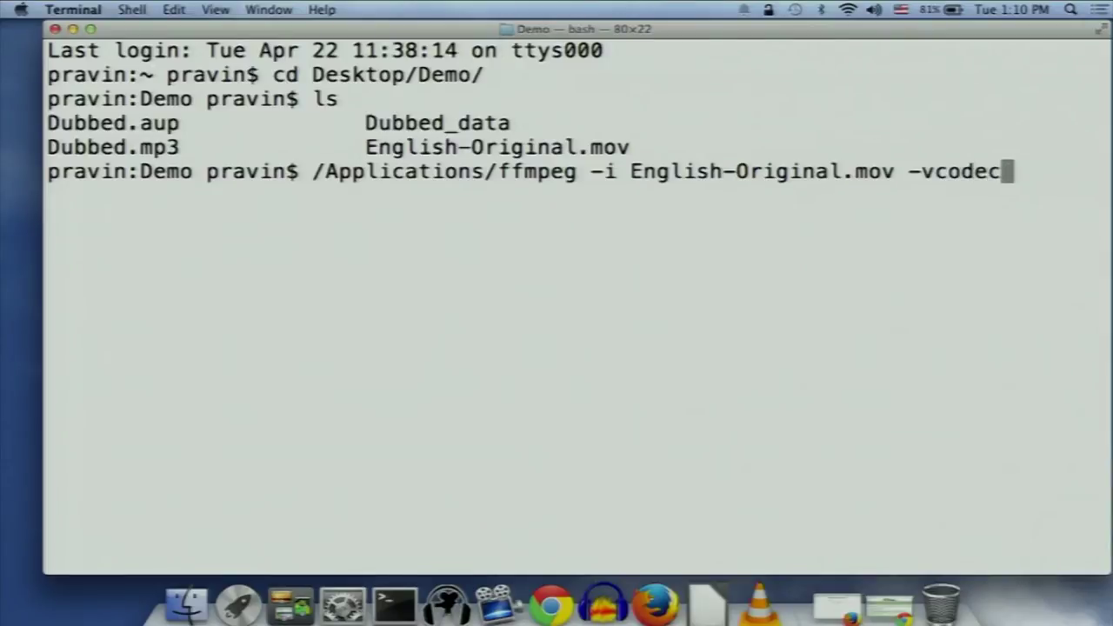
pyautogui.write(' copy -an')
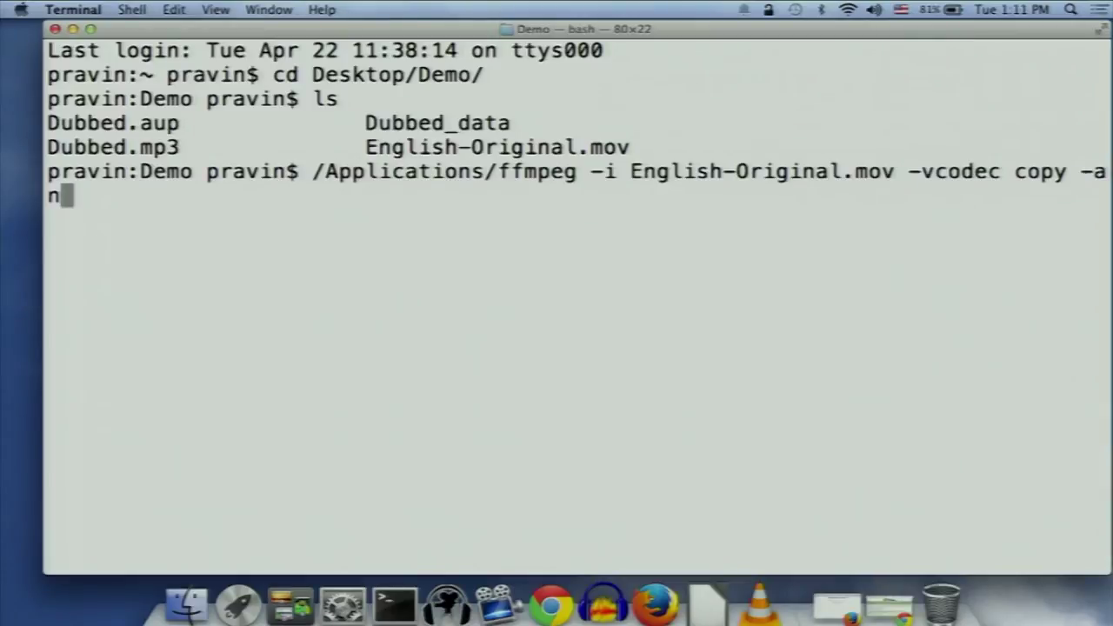
pyautogui.moveTo(906, 171); pyautogui.dragTo(1069, 173)
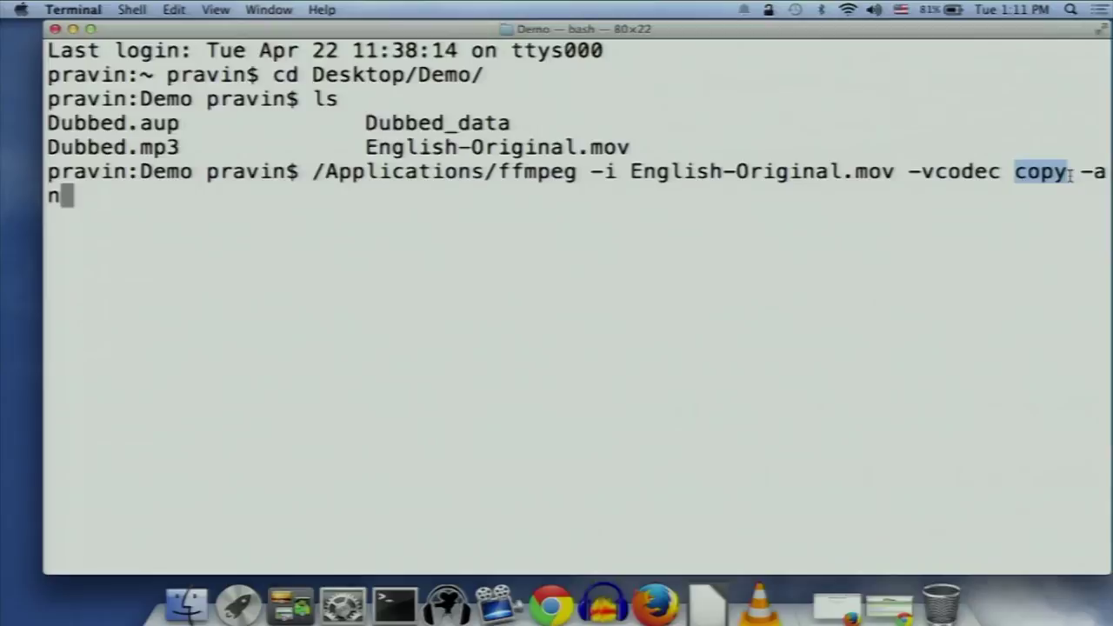
pyautogui.click(1071, 172)
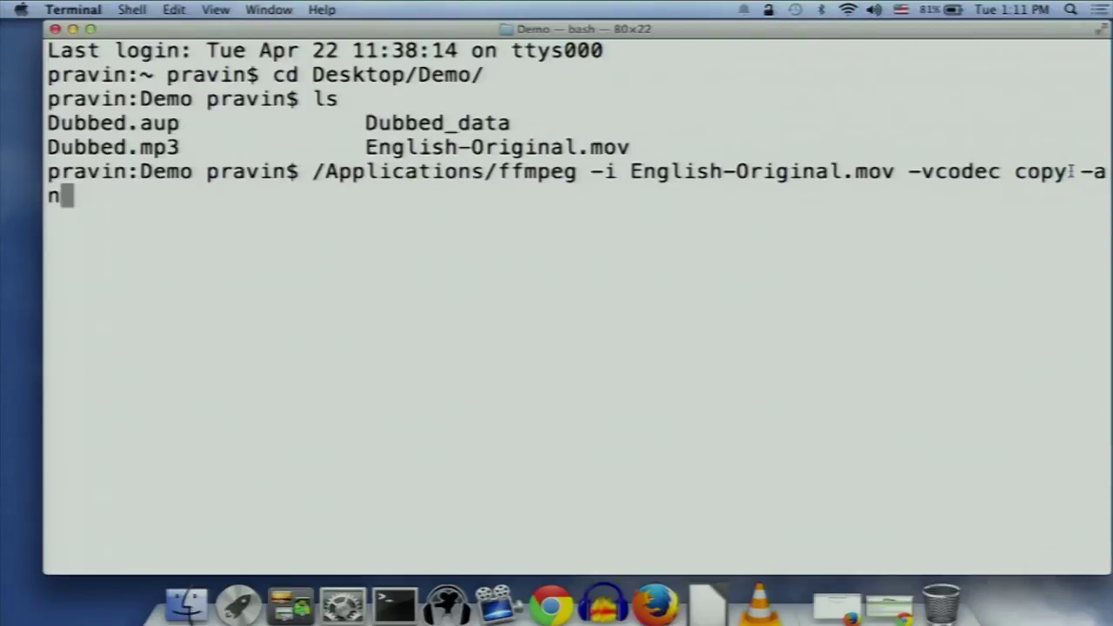